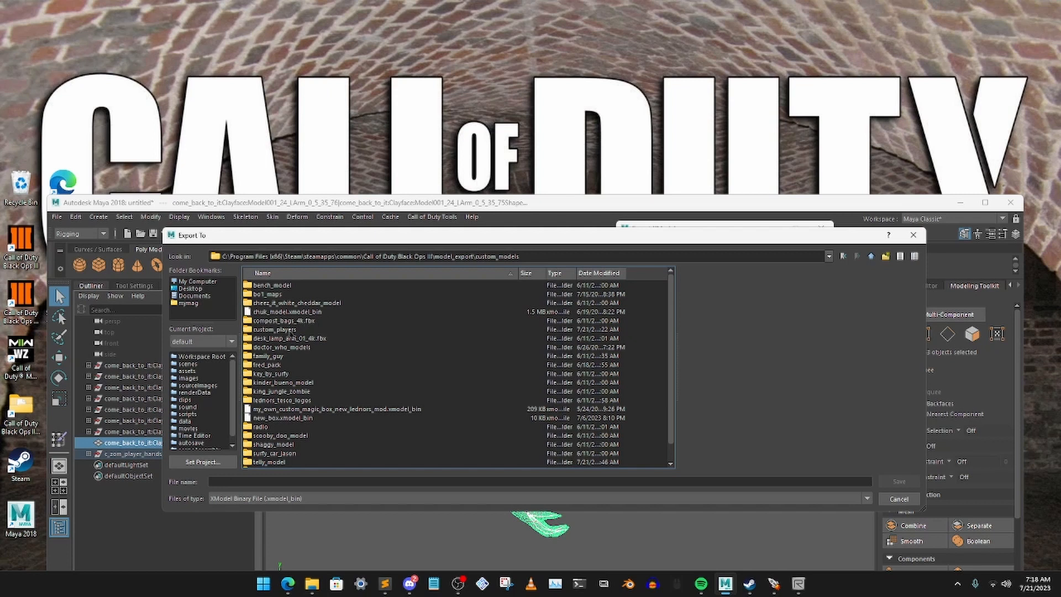
# - Set the XModel export destination to a file named monster_fb in the custom_players folder
pyautogui.doubleClick(286, 330)
pyautogui.click(312, 482)
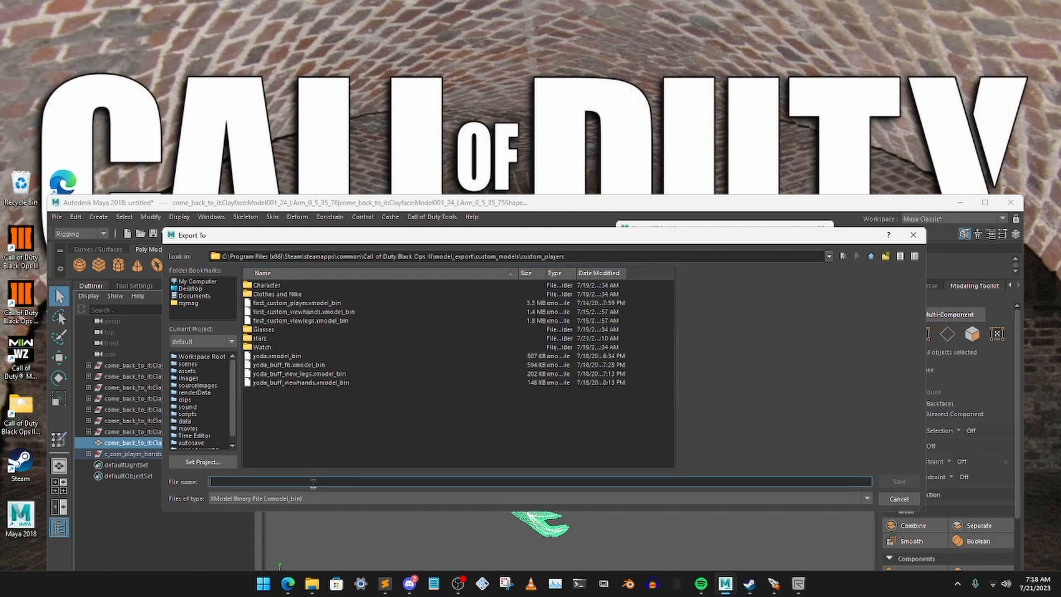
pyautogui.write('monster_fb')
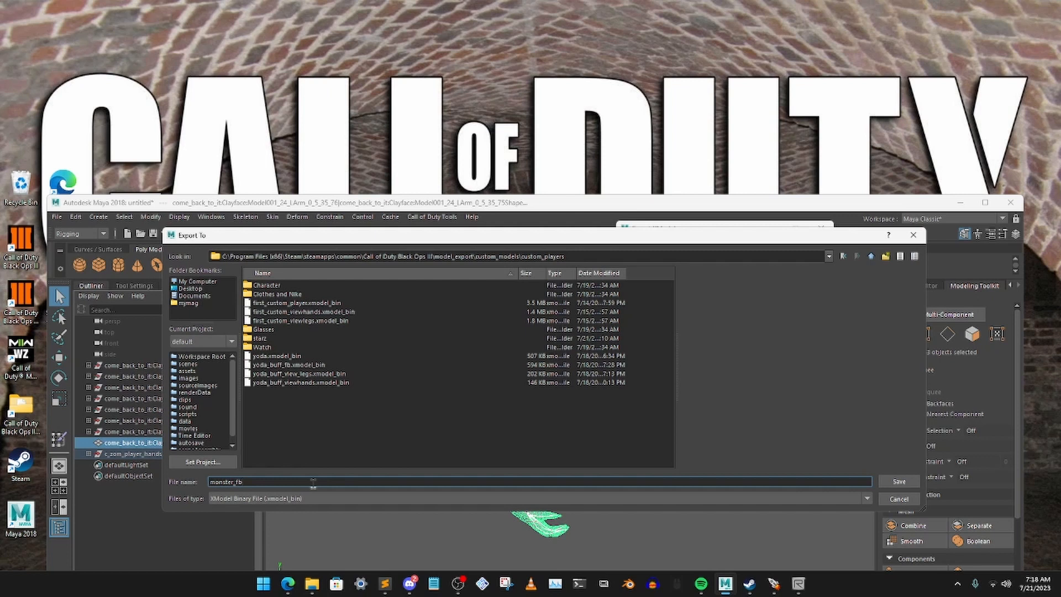
pyautogui.click(899, 482)
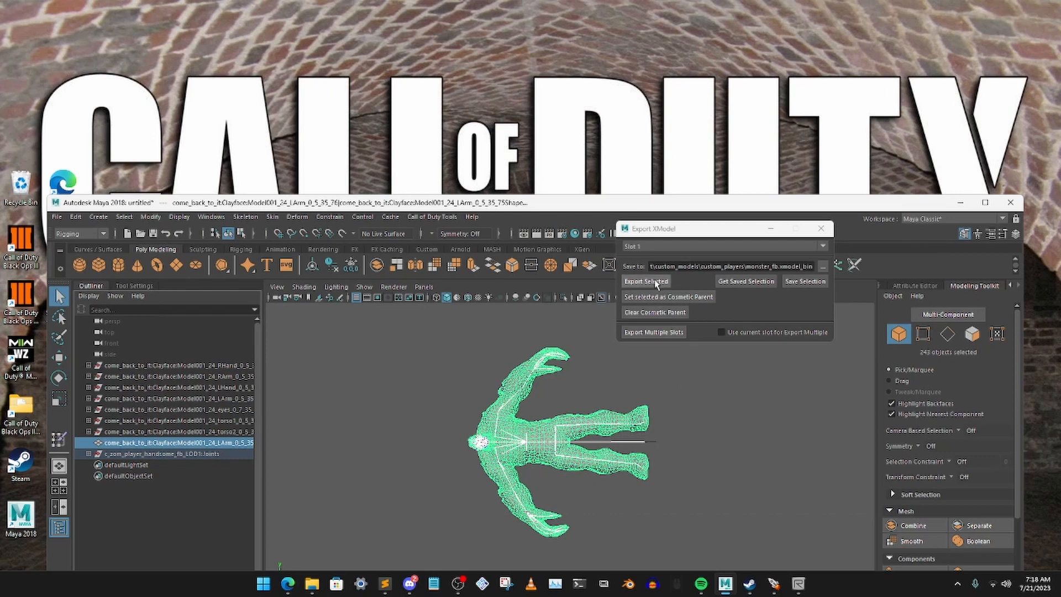
# - Export the selected monster mesh and joints as an XModel, close the export window and clear the selection
pyautogui.click(649, 283)
pyautogui.click(506, 293)
pyautogui.click(821, 228)
pyautogui.click(699, 373)
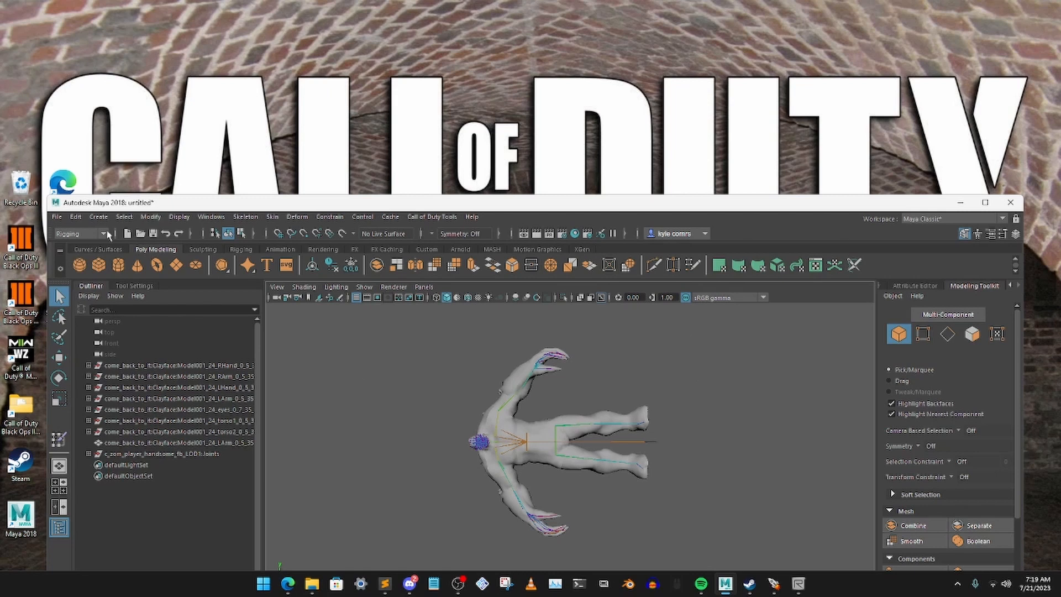
# - Save the scene as monster_fb in Maya Binary format in the Desktop folder New folder (2)\things u need\New folder
pyautogui.click(57, 217)
pyautogui.click(123, 241)
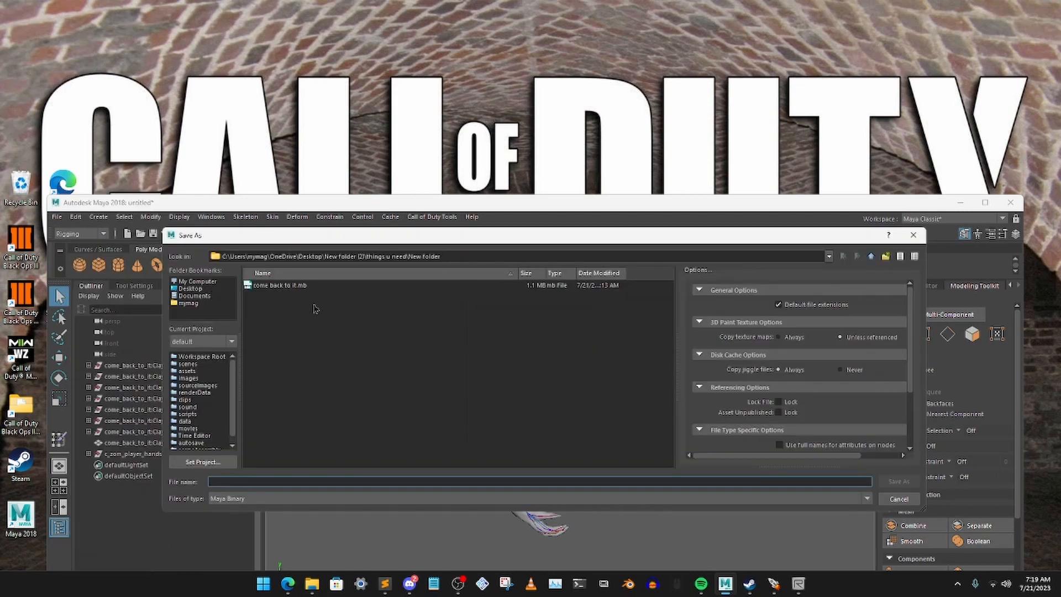
pyautogui.click(195, 290)
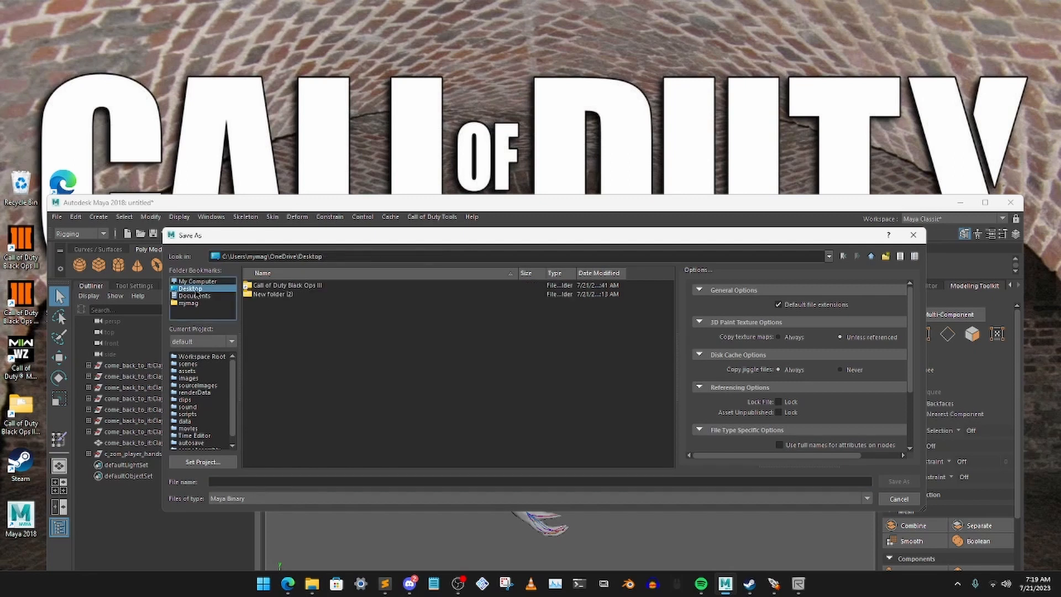
pyautogui.doubleClick(298, 296)
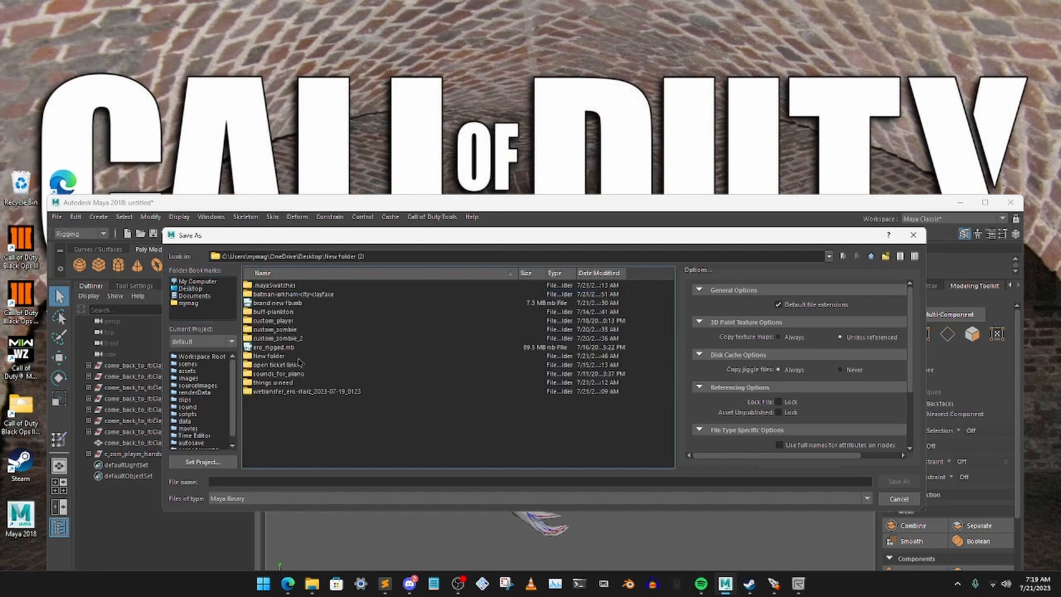
pyautogui.doubleClick(276, 356)
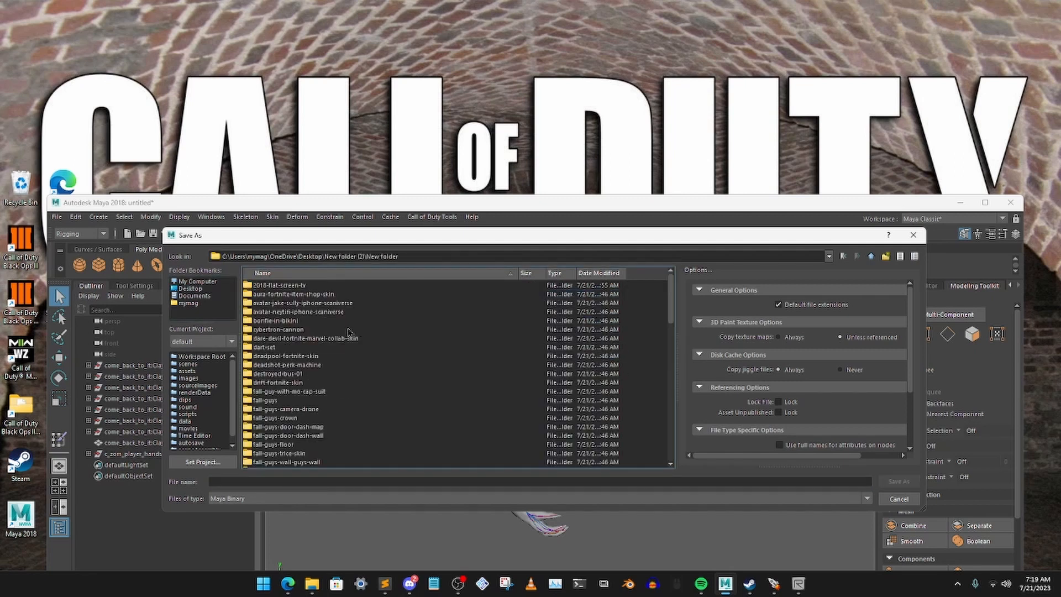
pyautogui.press('BackSpace')
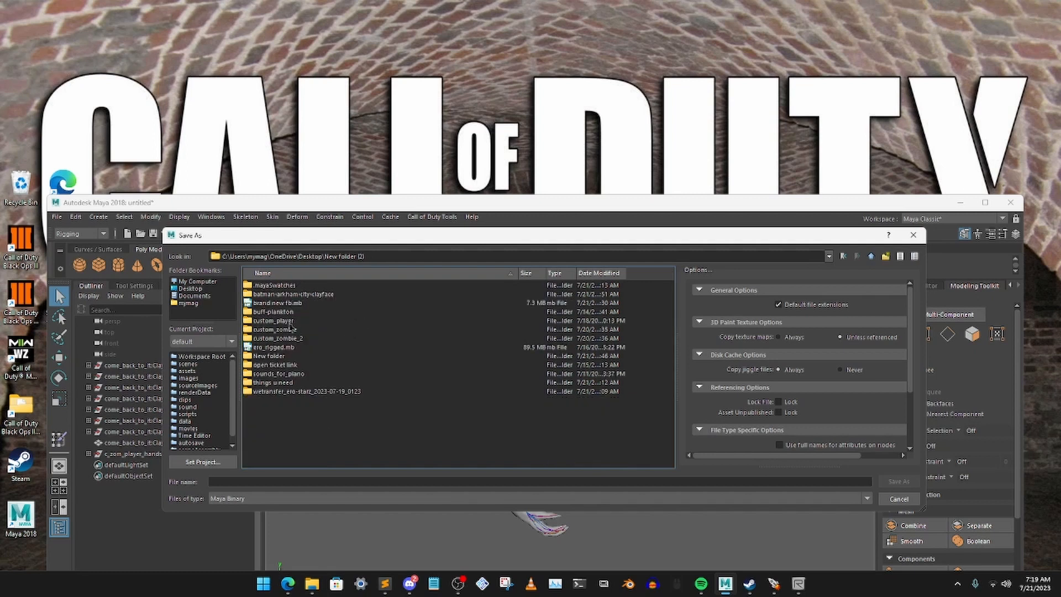
pyautogui.doubleClick(288, 383)
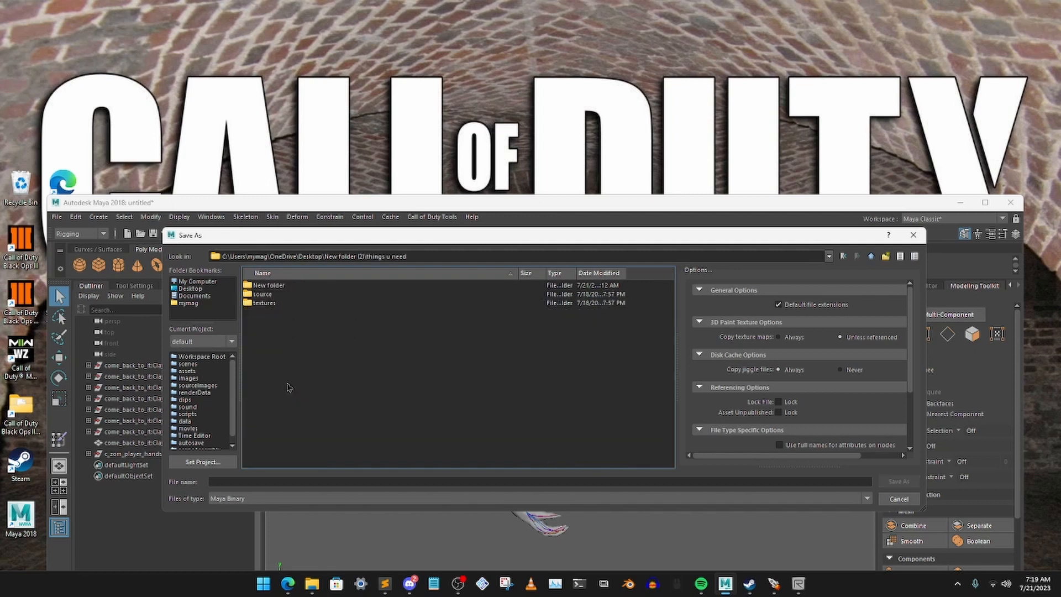
pyautogui.doubleClick(276, 288)
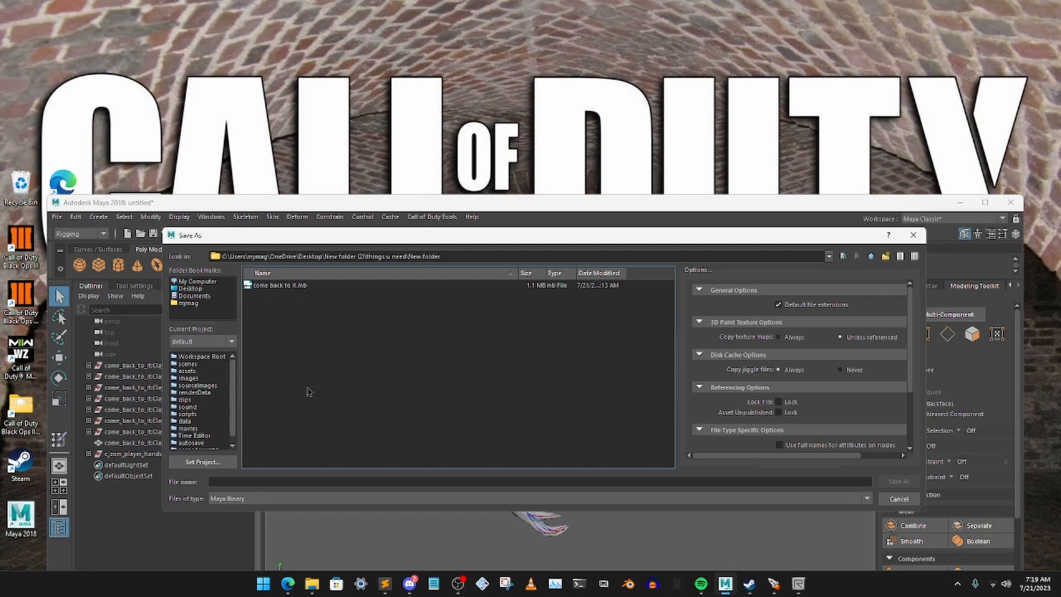
pyautogui.click(260, 482)
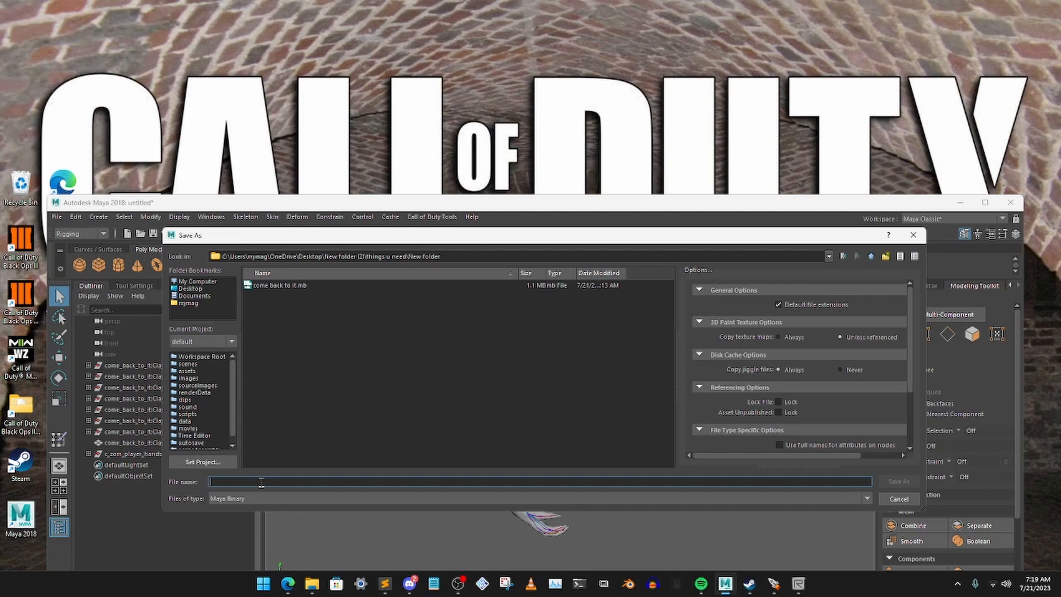
pyautogui.write('monster_fb')
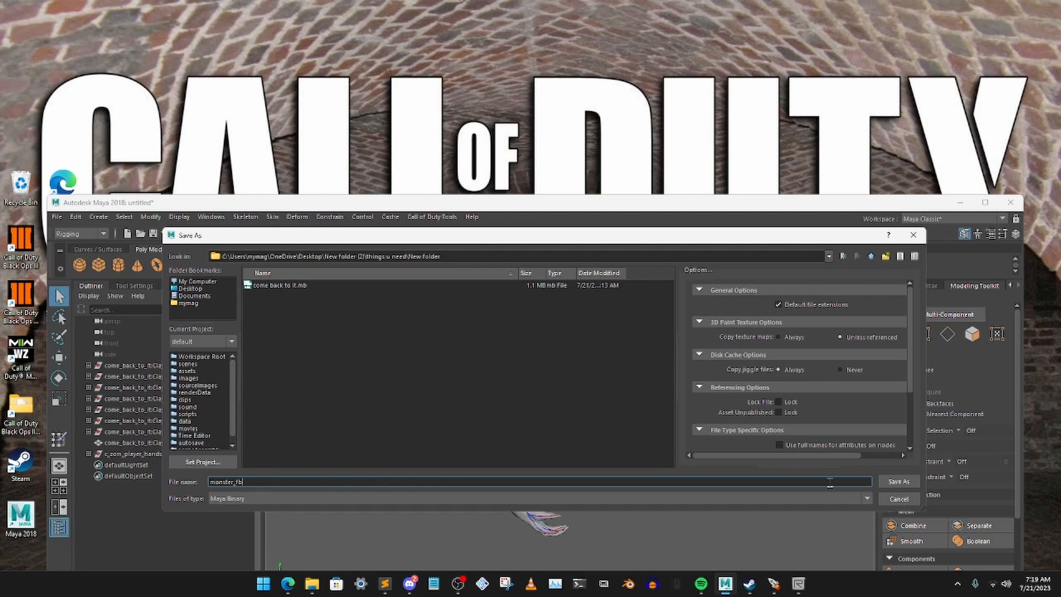
pyautogui.click(898, 481)
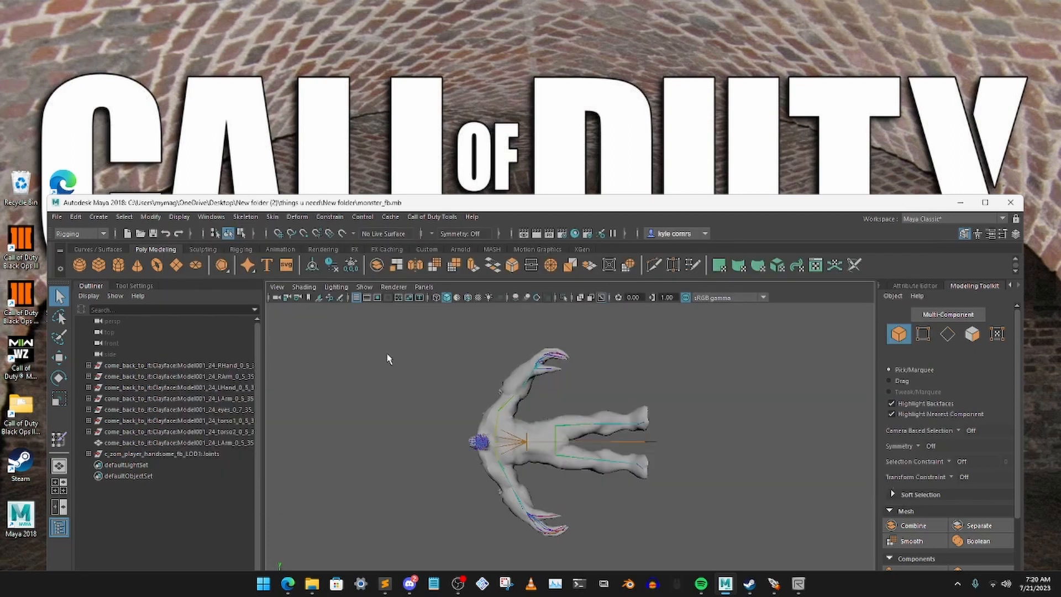
# - Start a new empty scene
pyautogui.click(57, 217)
pyautogui.click(96, 203)
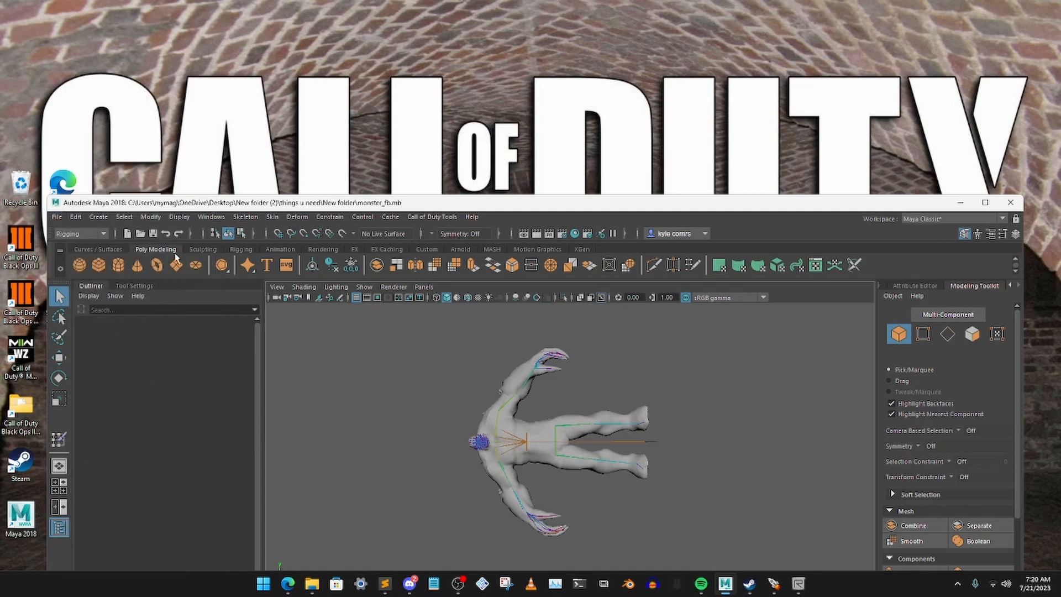
pyautogui.moveTo(496, 203); pyautogui.dragTo(498, 173)
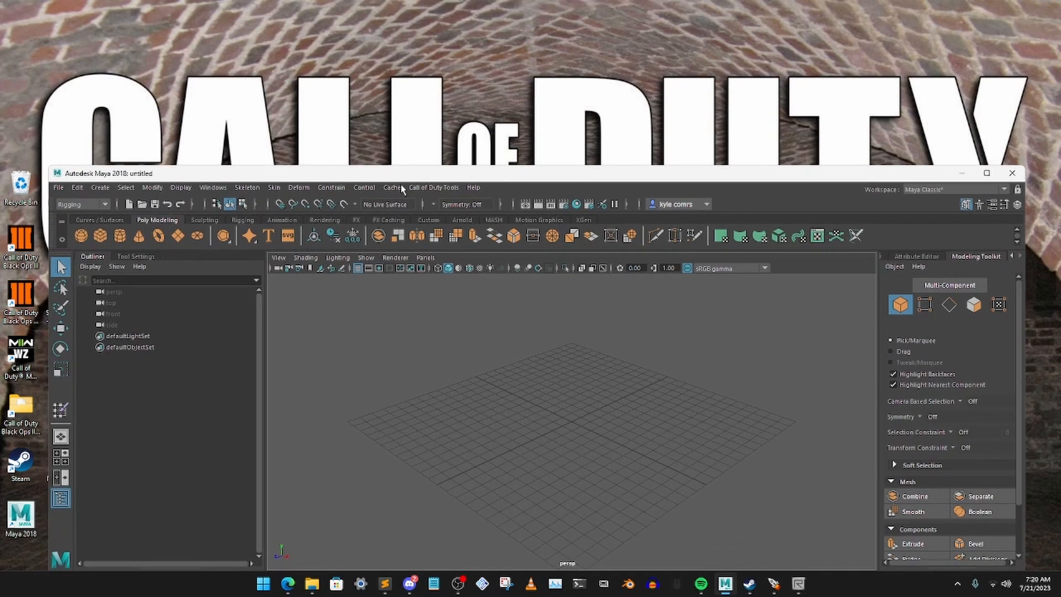
# - Open the saved scene "come back to it.mb" containing the unrigged monster model
pyautogui.click(58, 188)
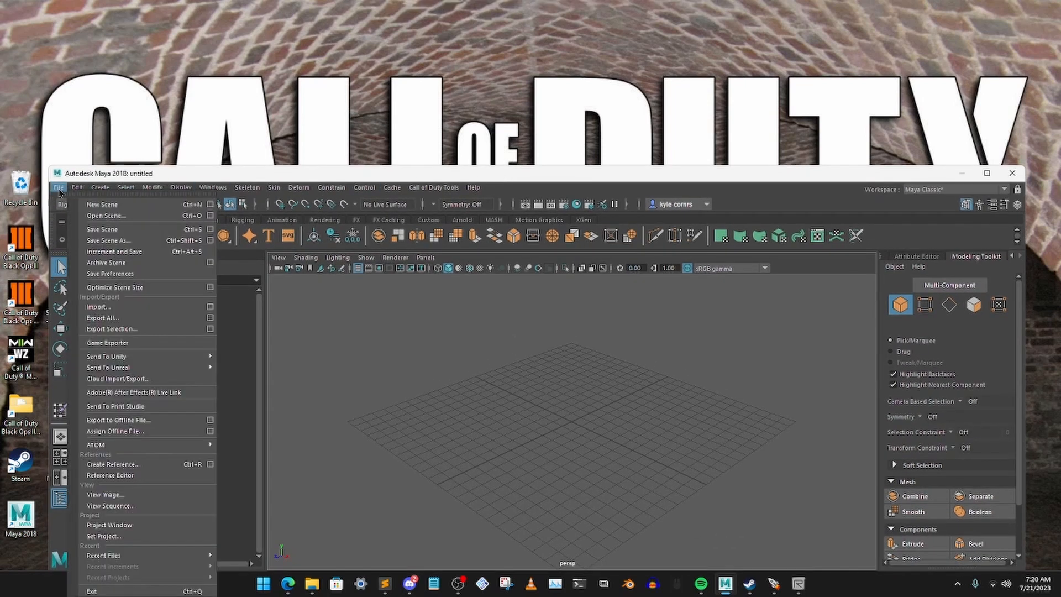
pyautogui.click(111, 216)
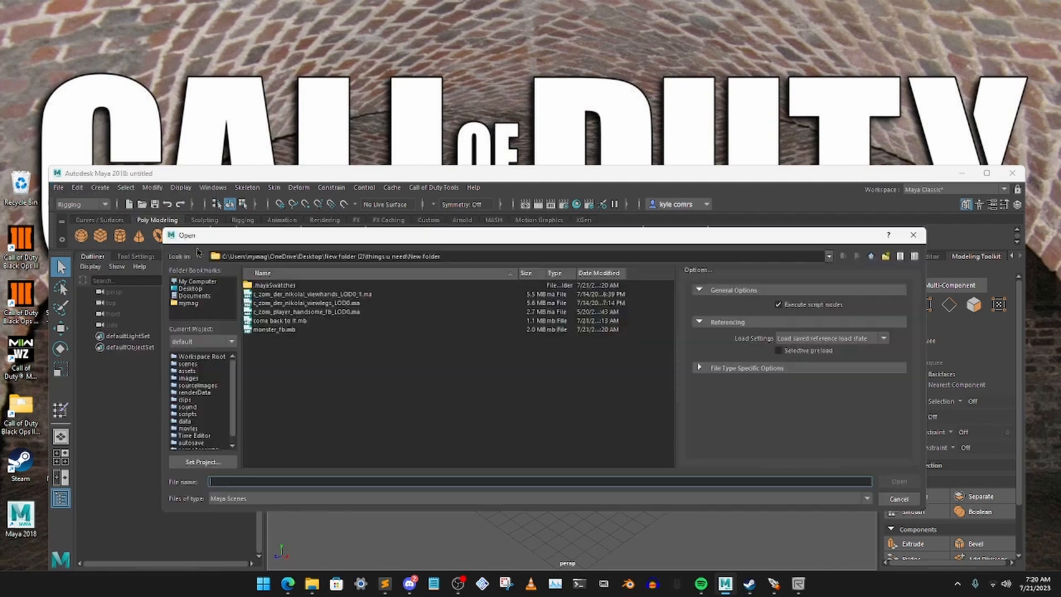
pyautogui.click(277, 321)
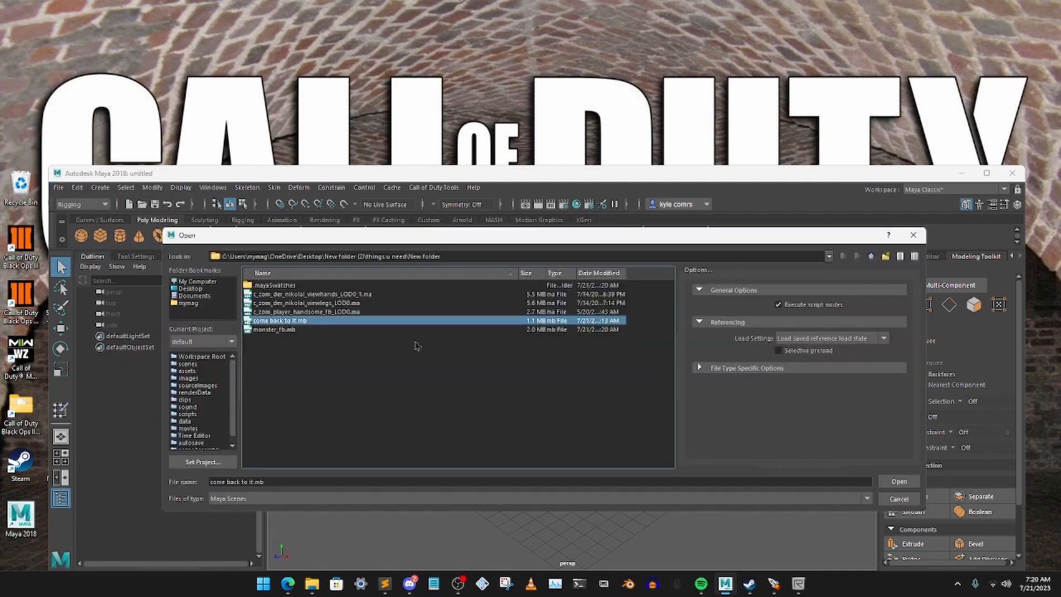
pyautogui.click(899, 481)
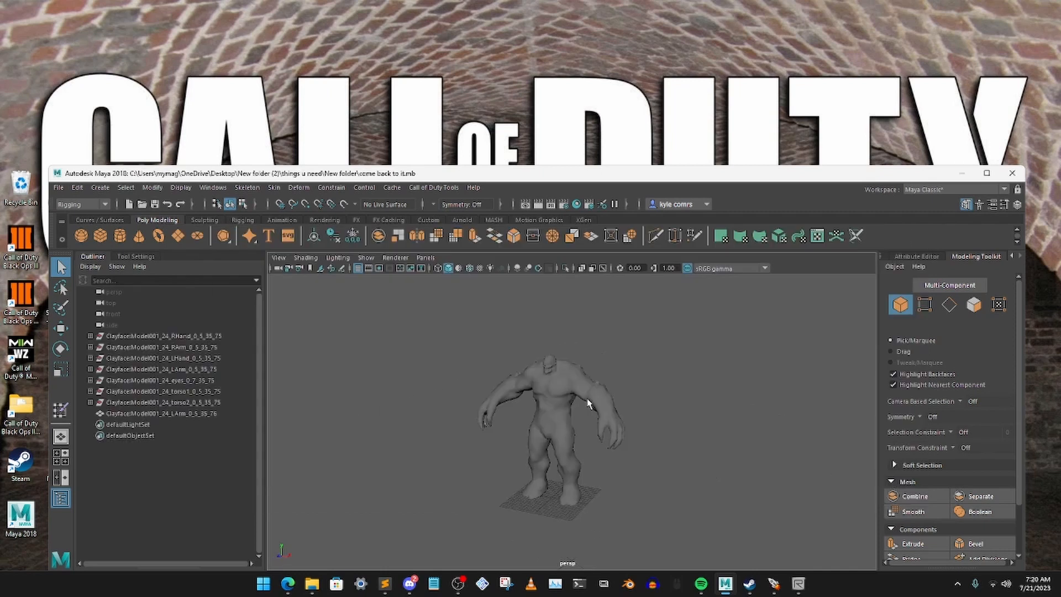
# - Inspect the monster model with its textures displayed, and return to untextured shading
pyautogui.press('6')
pyautogui.moveTo(563, 413)
pyautogui.keyDown('alt'); pyautogui.mouseDown()
pyautogui.moveTo(576, 408)
pyautogui.moveTo(567, 411)
pyautogui.mouseUp(); pyautogui.keyUp('alt')
pyautogui.keyDown('alt'); pyautogui.moveTo(568, 411); pyautogui.dragTo(566, 425, button='right'); pyautogui.keyUp('alt')
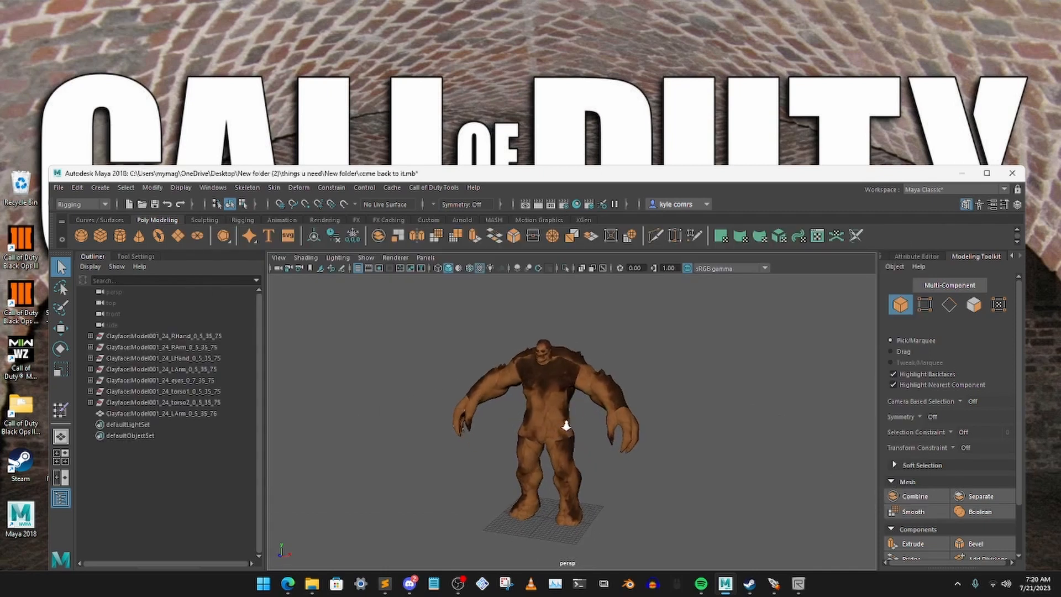
pyautogui.press('5')
pyautogui.moveTo(480, 266)
pyautogui.keyDown('alt'); pyautogui.mouseDown()
pyautogui.moveTo(559, 344)
pyautogui.moveTo(663, 365)
pyautogui.moveTo(521, 365)
pyautogui.moveTo(581, 345)
pyautogui.moveTo(542, 359)
pyautogui.mouseUp(); pyautogui.keyUp('alt')
# - Import c_zom_der_nikolai_viewlegs_LOD0 from the New folder directory into the scene and display the models with the default material
pyautogui.moveTo(319, 586)
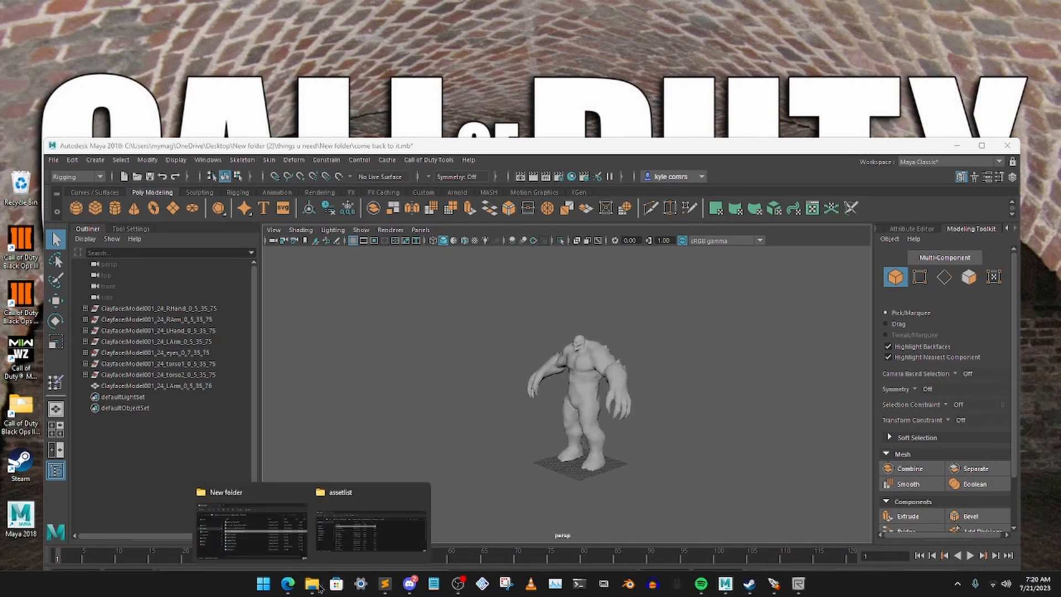
pyautogui.click(251, 525)
pyautogui.moveTo(489, 251); pyautogui.dragTo(852, 238)
pyautogui.click(879, 376)
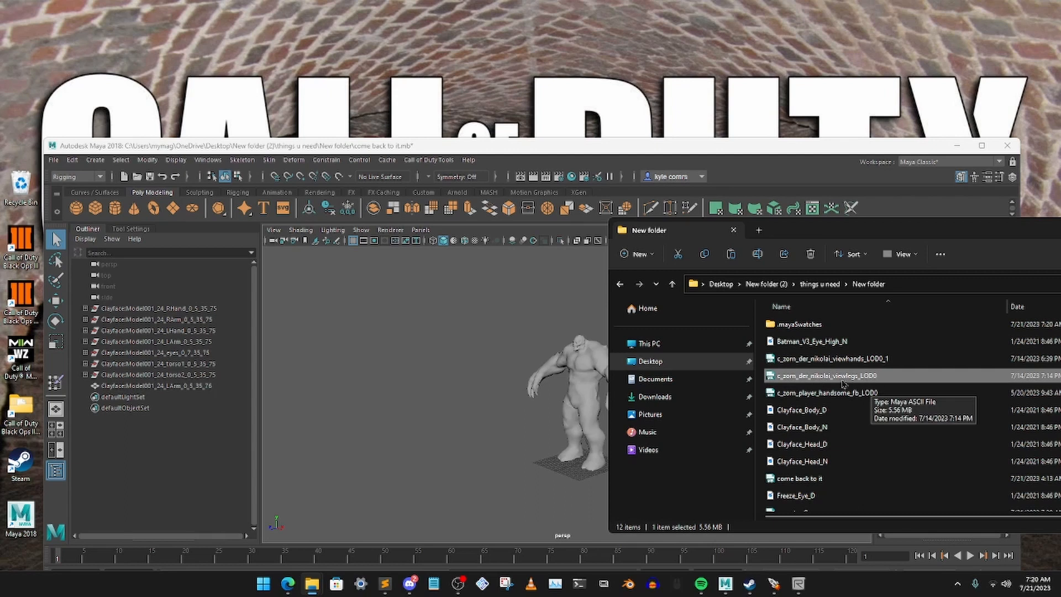
pyautogui.moveTo(887, 378); pyautogui.dragTo(464, 428)
pyautogui.moveTo(834, 245); pyautogui.dragTo(533, 255)
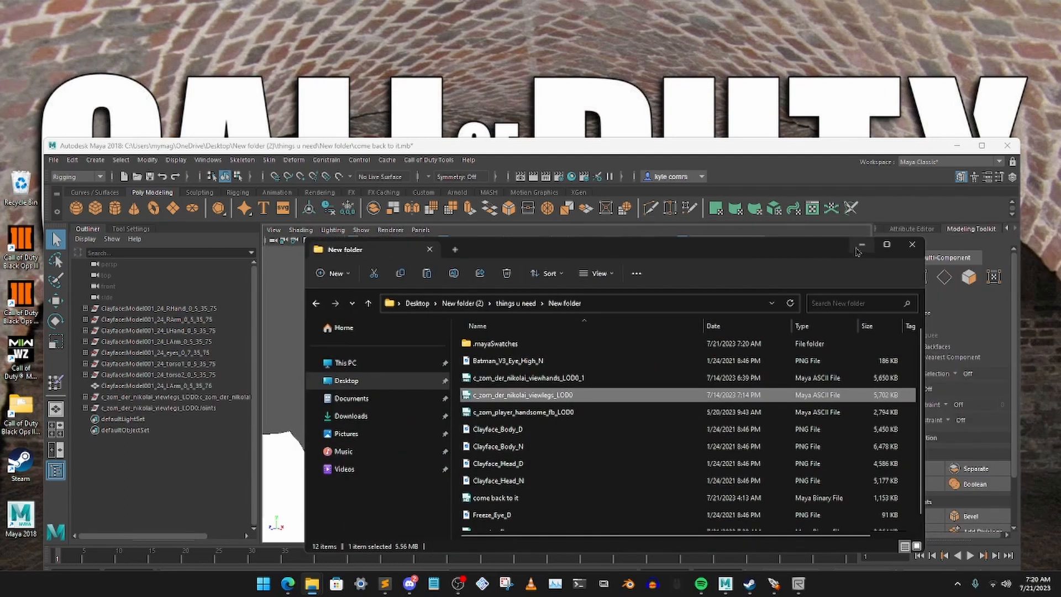
pyautogui.click(860, 243)
pyautogui.click(453, 241)
# - Rotate the monster mesh so it lies horizontally in the same direction as the imported viewlegs body
pyautogui.moveTo(477, 331)
pyautogui.keyDown('alt'); pyautogui.mouseDown()
pyautogui.moveTo(445, 326)
pyautogui.moveTo(454, 374)
pyautogui.moveTo(455, 362)
pyautogui.moveTo(417, 381)
pyautogui.mouseUp(); pyautogui.keyUp('alt')
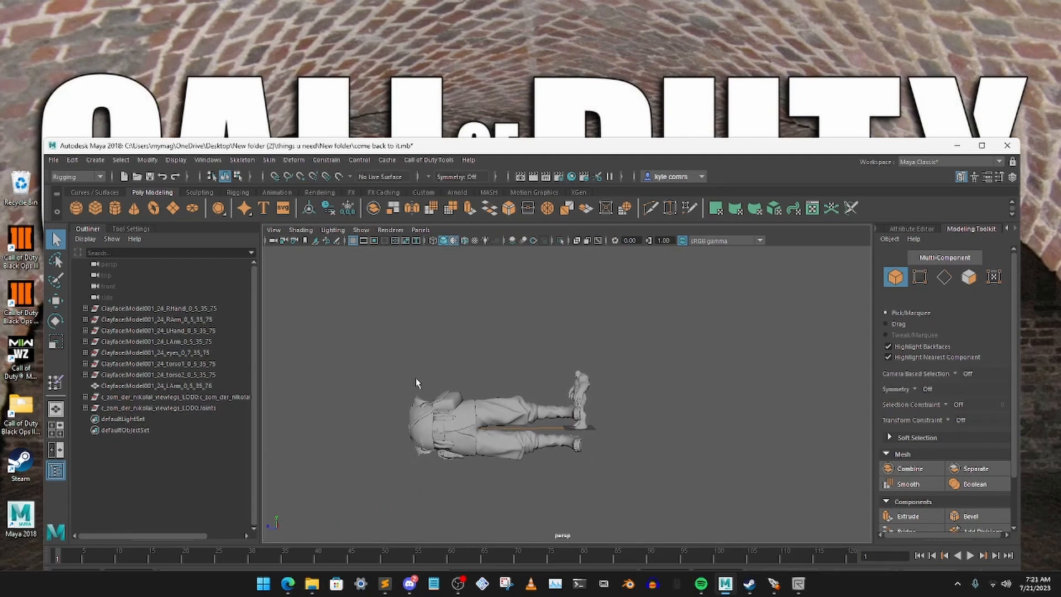
pyautogui.keyDown('alt'); pyautogui.moveTo(416, 382); pyautogui.dragTo(526, 358, button='middle'); pyautogui.keyUp('alt')
pyautogui.keyDown('alt'); pyautogui.moveTo(549, 337); pyautogui.dragTo(580, 396, button='right'); pyautogui.keyUp('alt')
pyautogui.keyDown('alt'); pyautogui.moveTo(580, 395); pyautogui.dragTo(525, 395); pyautogui.keyUp('alt')
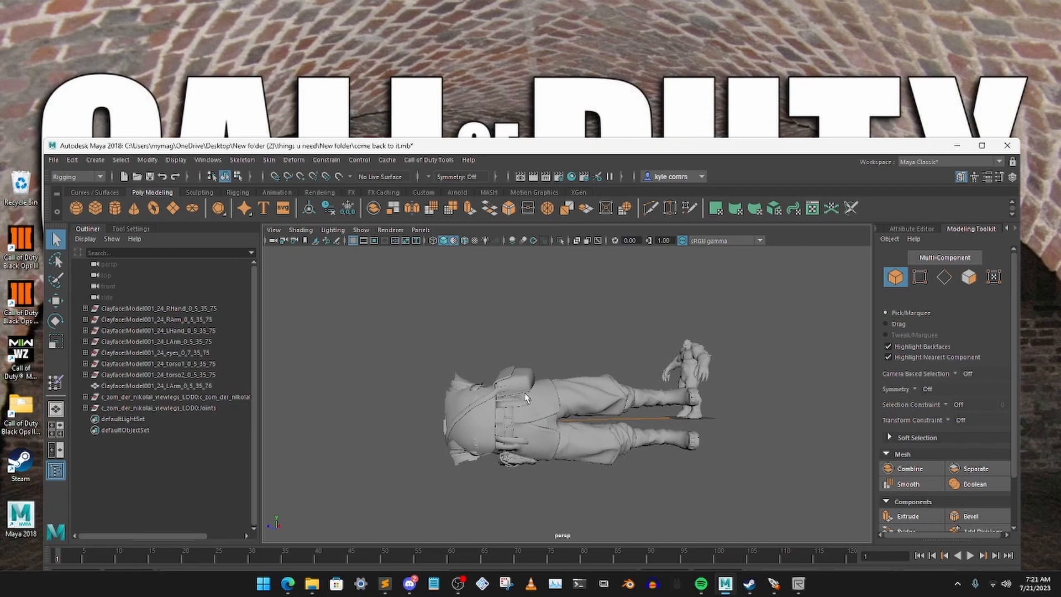
pyautogui.click(685, 356)
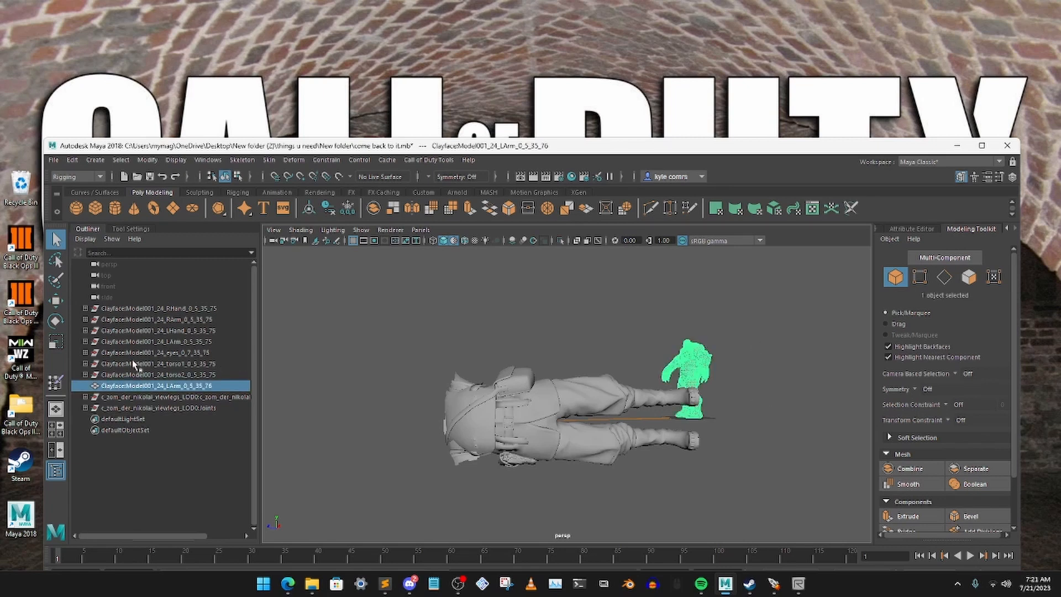
pyautogui.click(55, 320)
pyautogui.moveTo(675, 379); pyautogui.dragTo(733, 379)
pyautogui.keyDown('alt'); pyautogui.moveTo(710, 396); pyautogui.dragTo(559, 495); pyautogui.keyUp('alt')
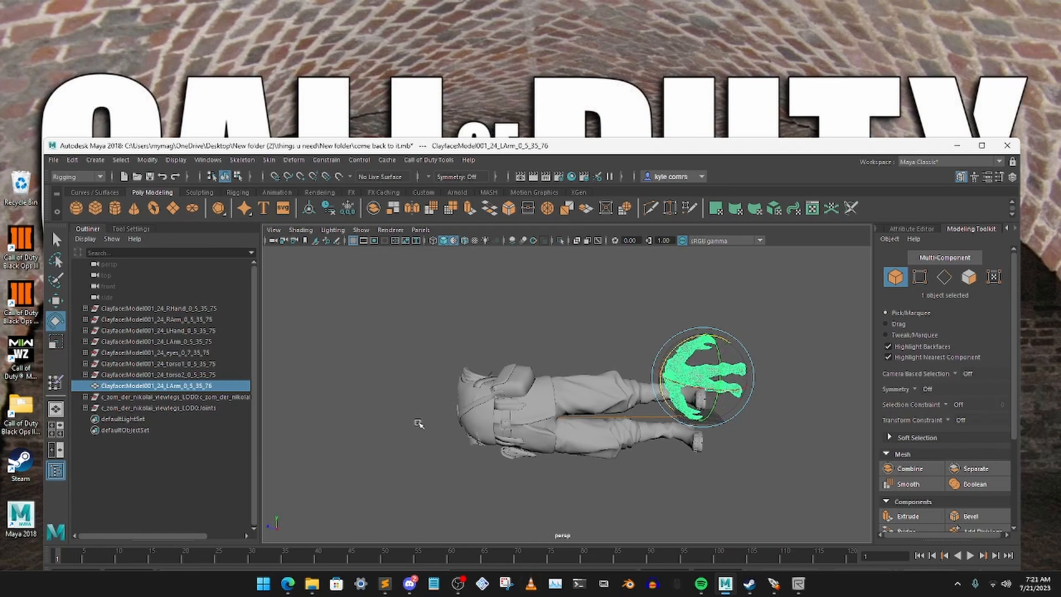
# - Scale the monster mesh up uniformly, move it over the imported viewlegs body and deselect it
pyautogui.press('r')
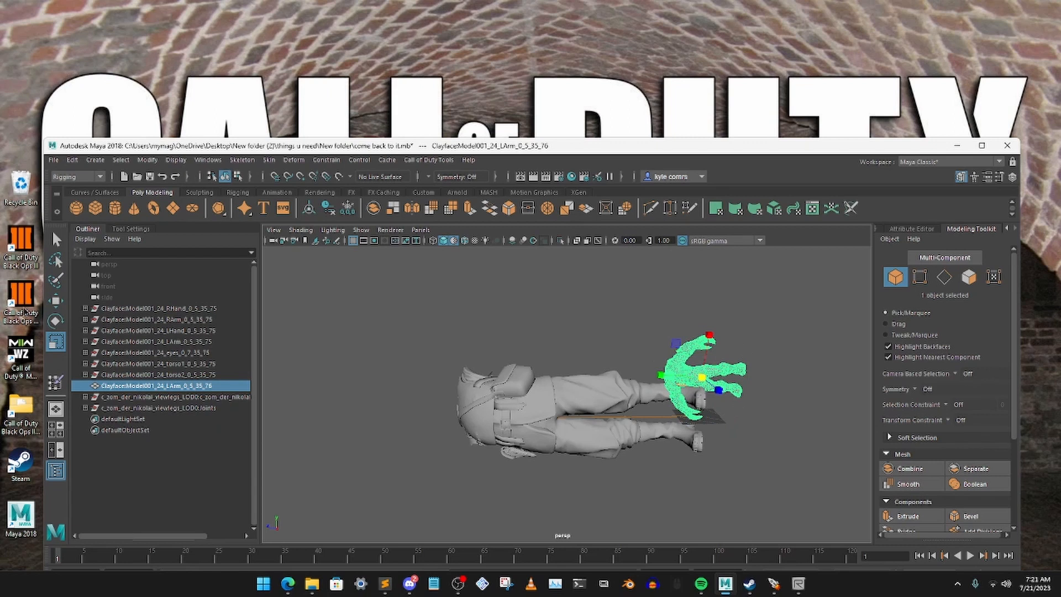
pyautogui.click(55, 321)
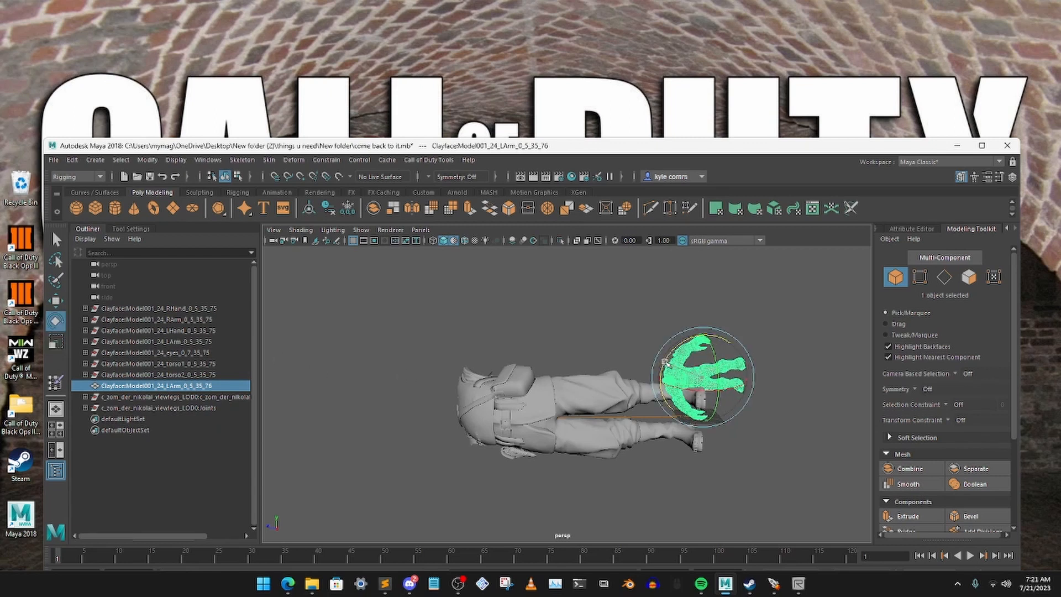
pyautogui.click(55, 341)
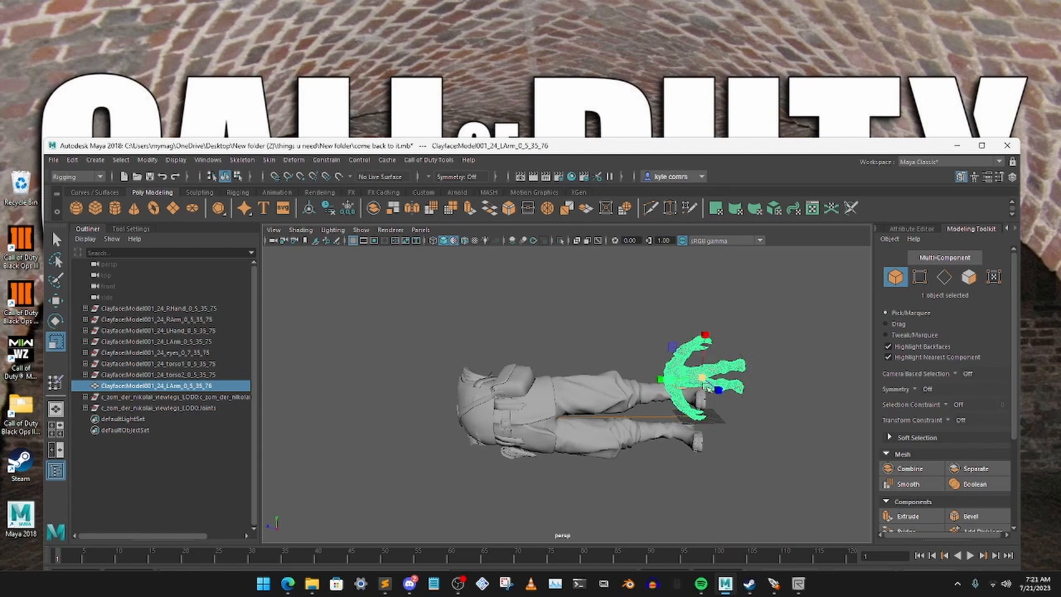
pyautogui.moveTo(703, 379); pyautogui.dragTo(862, 377)
pyautogui.press('w')
pyautogui.moveTo(700, 378); pyautogui.dragTo(540, 438)
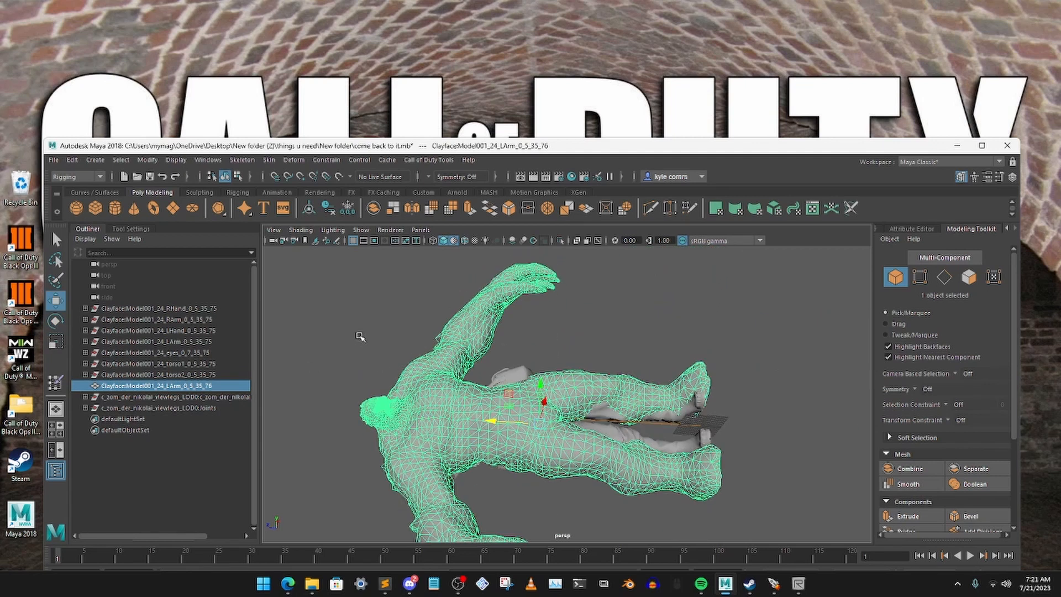
pyautogui.click(356, 334)
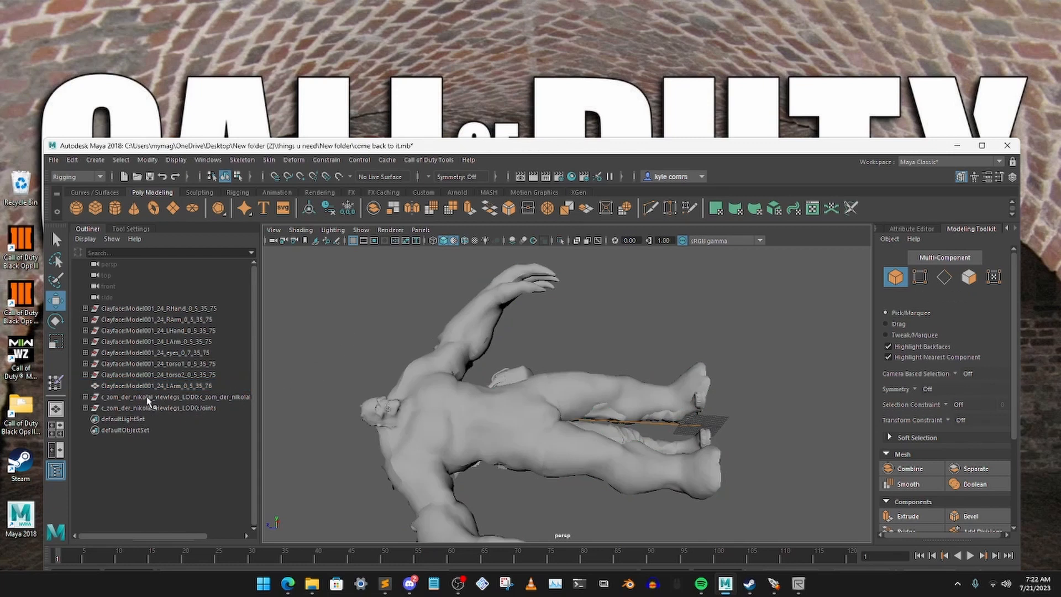
# - Hide the imported Nikolai viewlegs mesh hierarchy and its Joints group, leaving only the monster mesh displayed
pyautogui.click(163, 397)
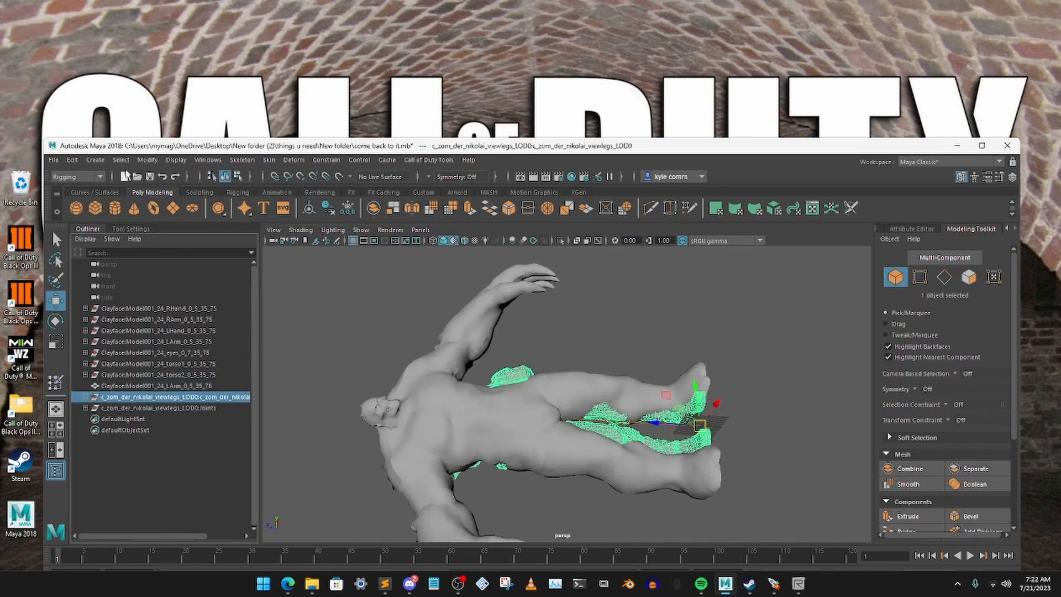
pyautogui.click(121, 159)
pyautogui.click(145, 214)
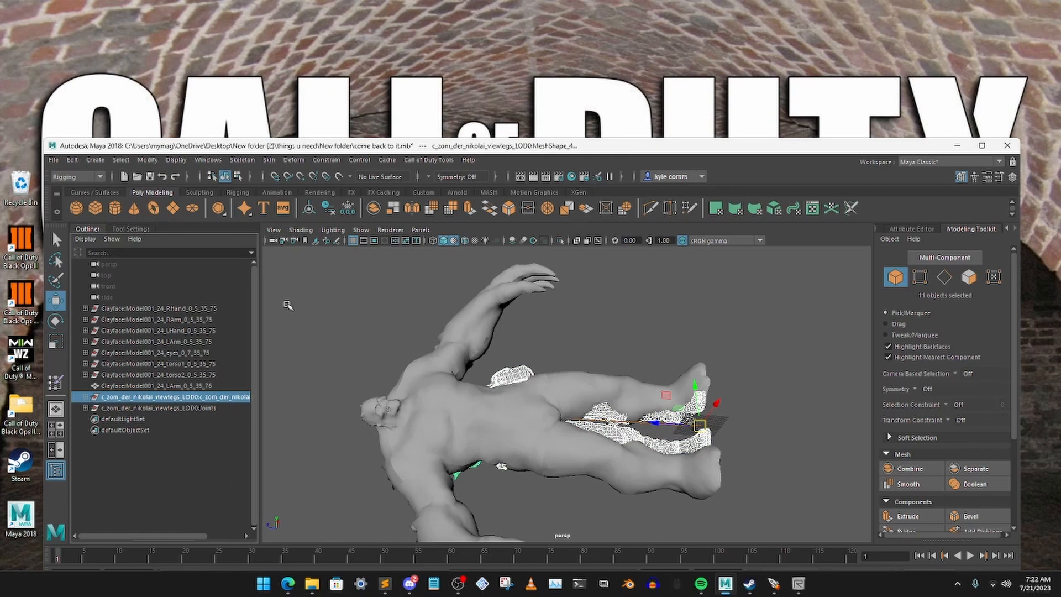
pyautogui.hotkey('ctrl', 'h')
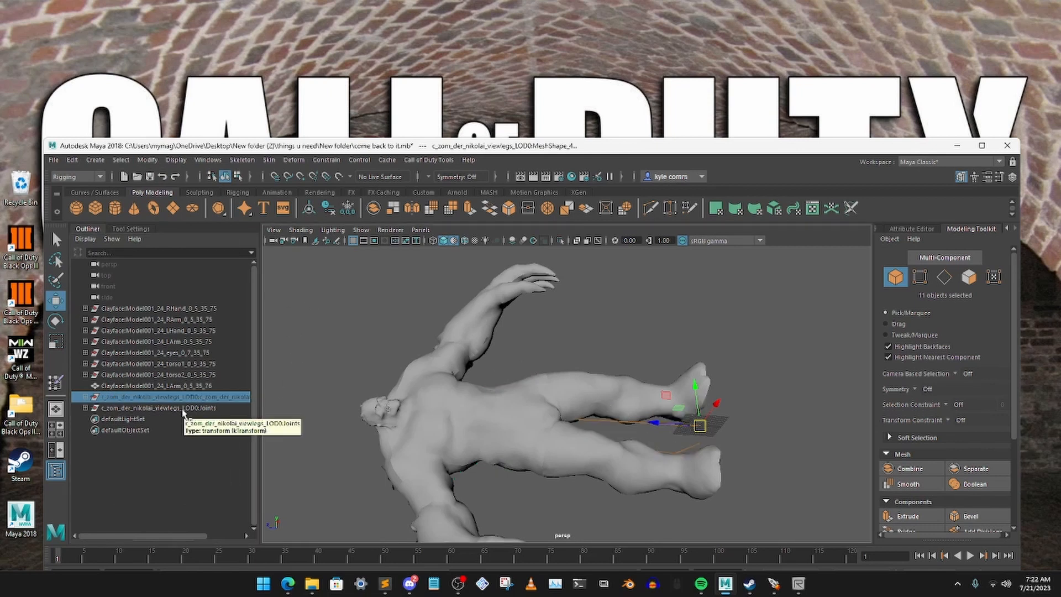
pyautogui.click(184, 411)
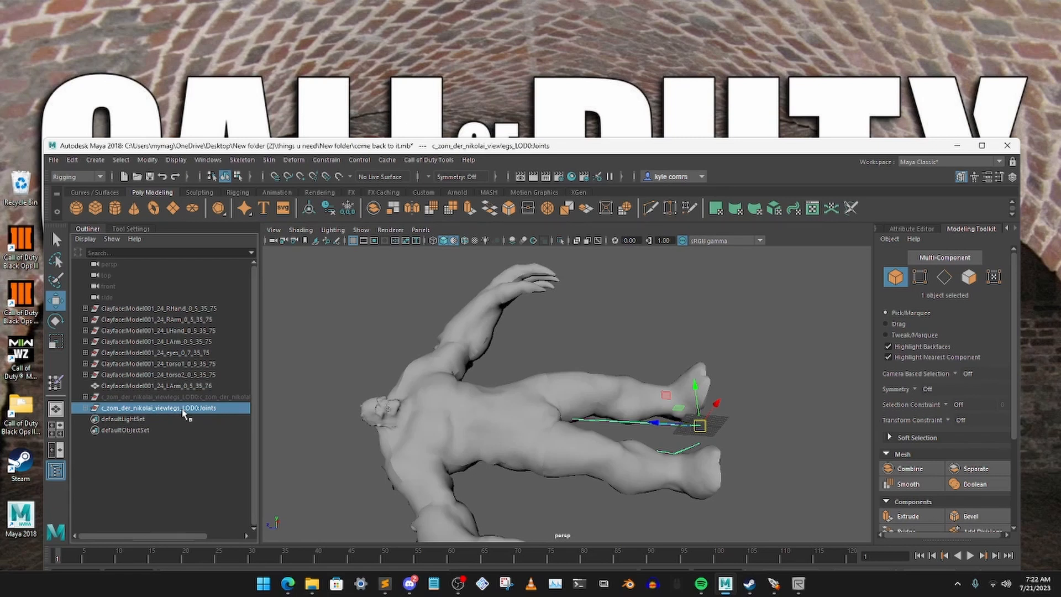
pyautogui.hotkey('ctrl', 'h')
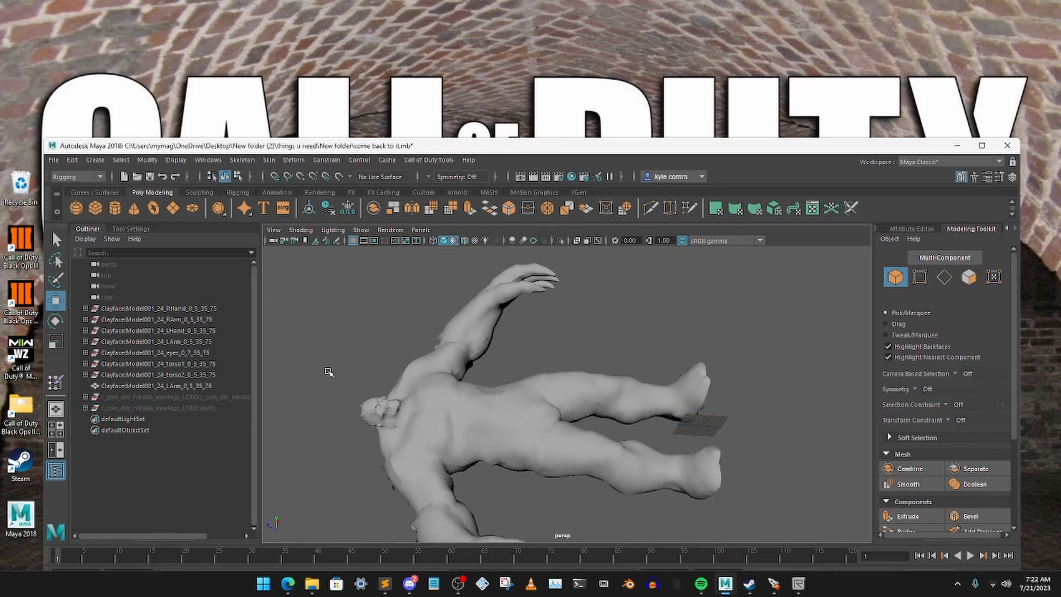
pyautogui.keyDown('alt'); pyautogui.moveTo(328, 371); pyautogui.dragTo(326, 394); pyautogui.keyUp('alt')
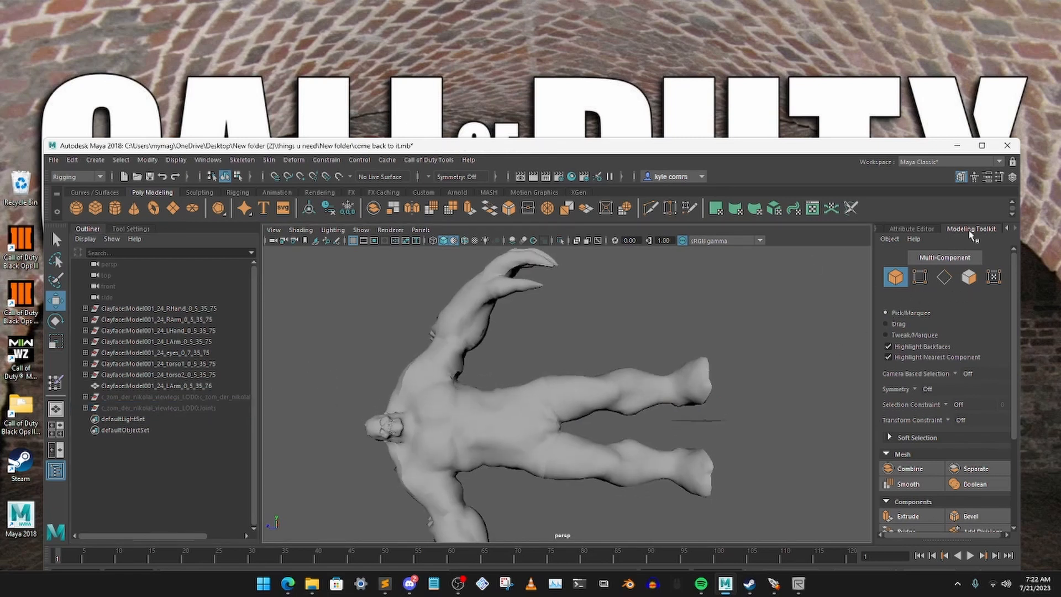
# - Widen the modeling tools area beside the viewport and reposition the application window on the desktop
pyautogui.moveTo(871, 248); pyautogui.dragTo(810, 249)
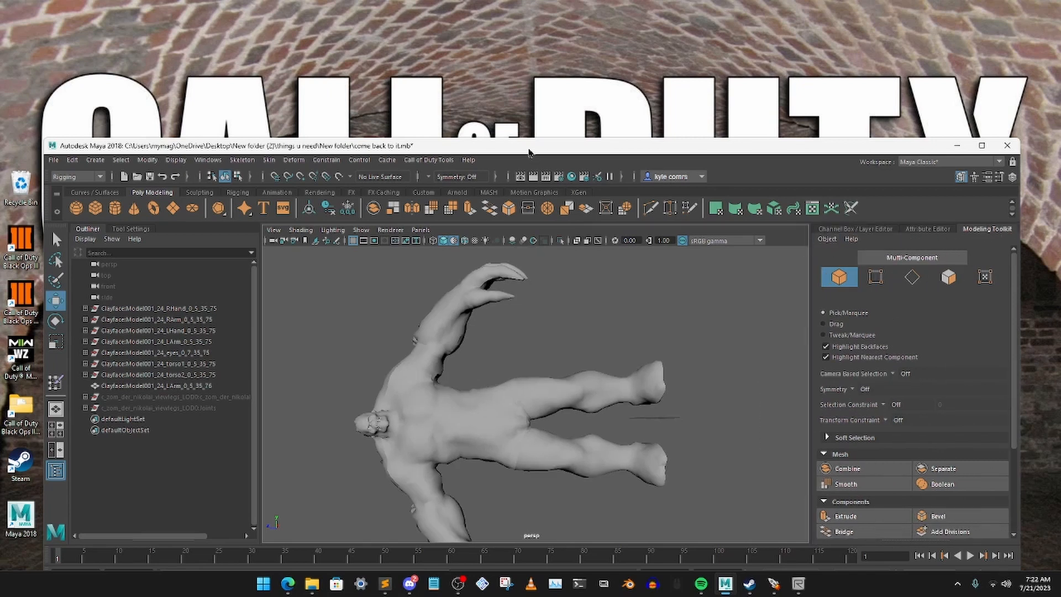
pyautogui.moveTo(534, 147); pyautogui.dragTo(537, 199)
pyautogui.click(212, 212)
pyautogui.moveTo(239, 253)
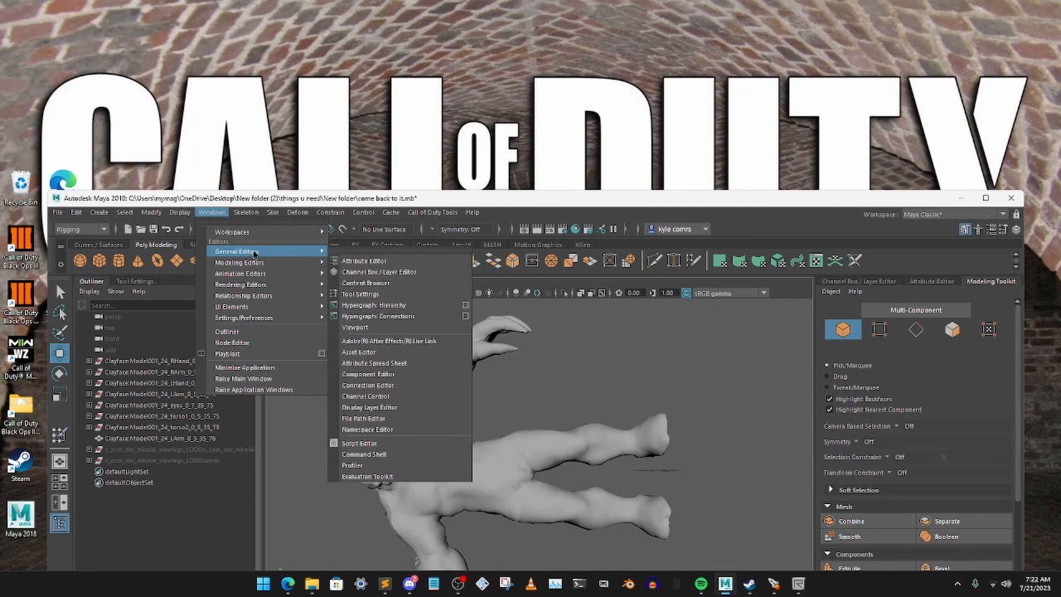
pyautogui.moveTo(255, 268)
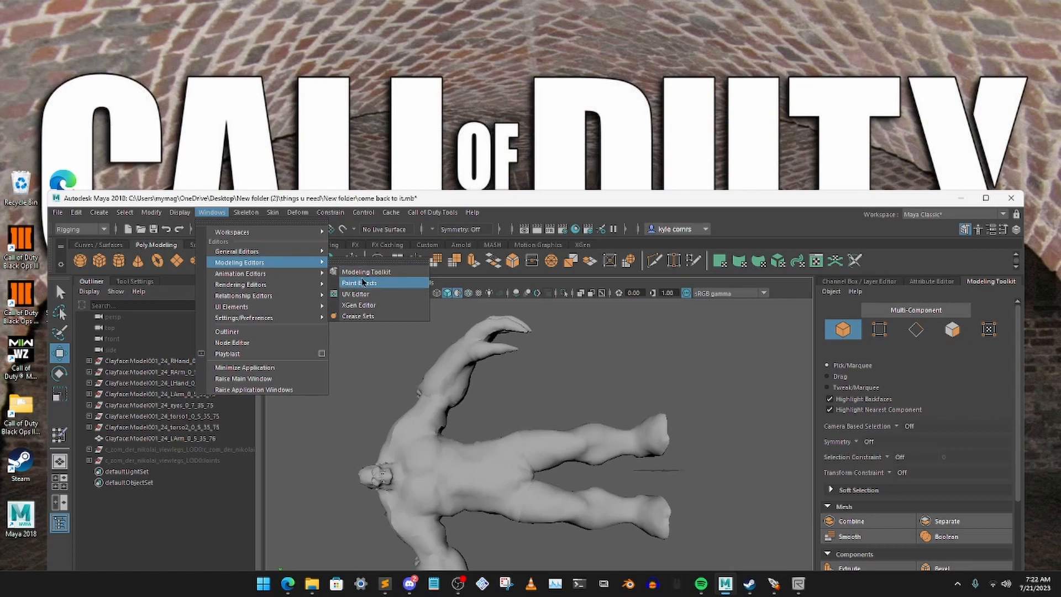
pyautogui.click(524, 202)
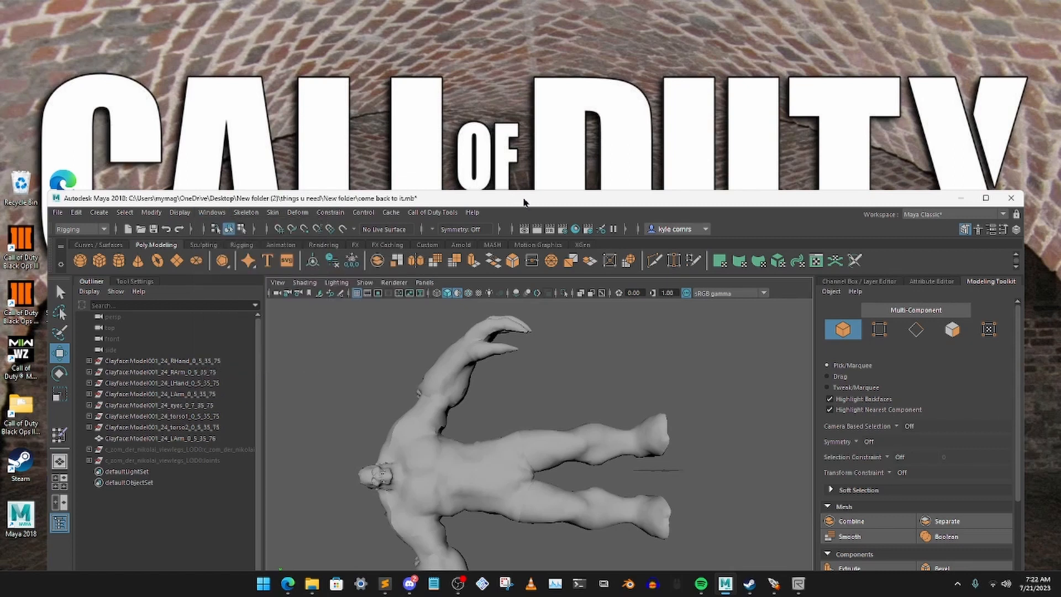
pyautogui.moveTo(524, 191); pyautogui.dragTo(526, 150)
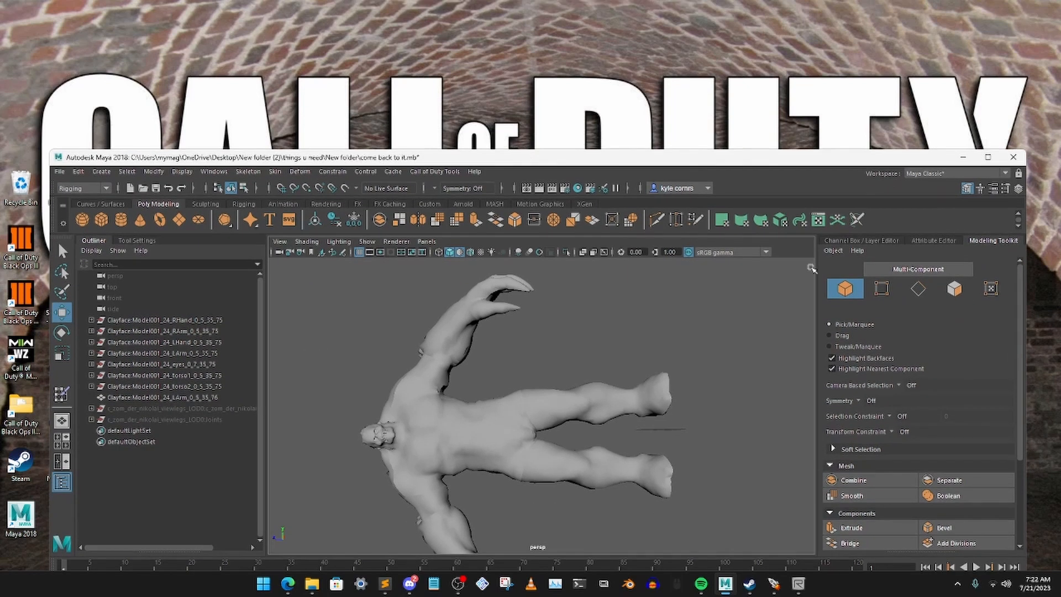
# - Switch to face selection and delete all faces of the monster's left arm up to the shoulder
pyautogui.click(954, 288)
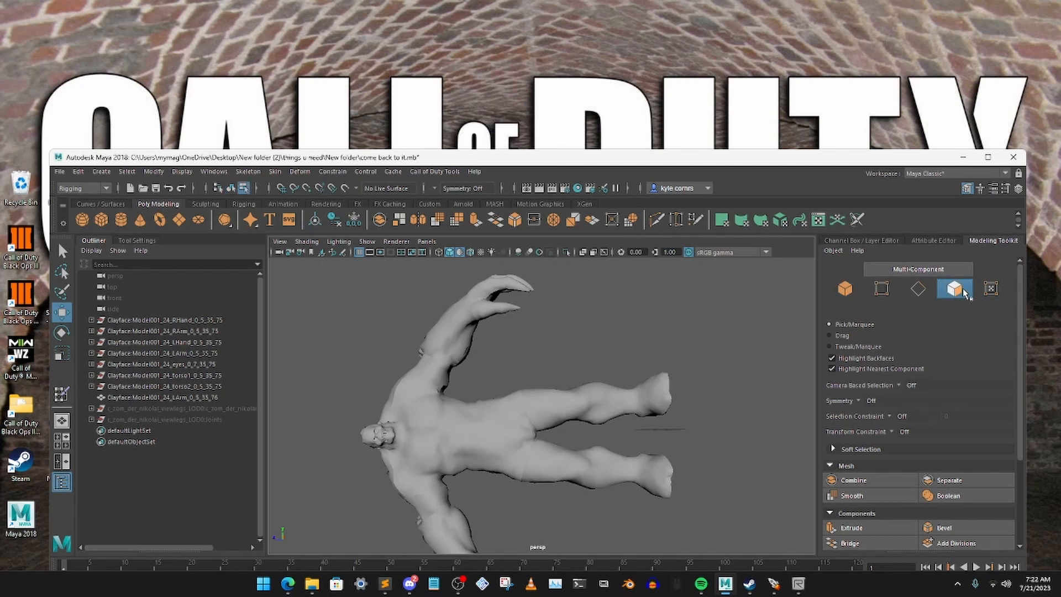
pyautogui.moveTo(559, 370)
pyautogui.keyDown('alt'); pyautogui.mouseDown()
pyautogui.moveTo(582, 343)
pyautogui.moveTo(570, 362)
pyautogui.mouseUp(); pyautogui.keyUp('alt')
pyautogui.scroll(-2, 565, 362)
pyautogui.keyDown('alt'); pyautogui.moveTo(517, 347); pyautogui.dragTo(524, 371, button='middle'); pyautogui.keyUp('alt')
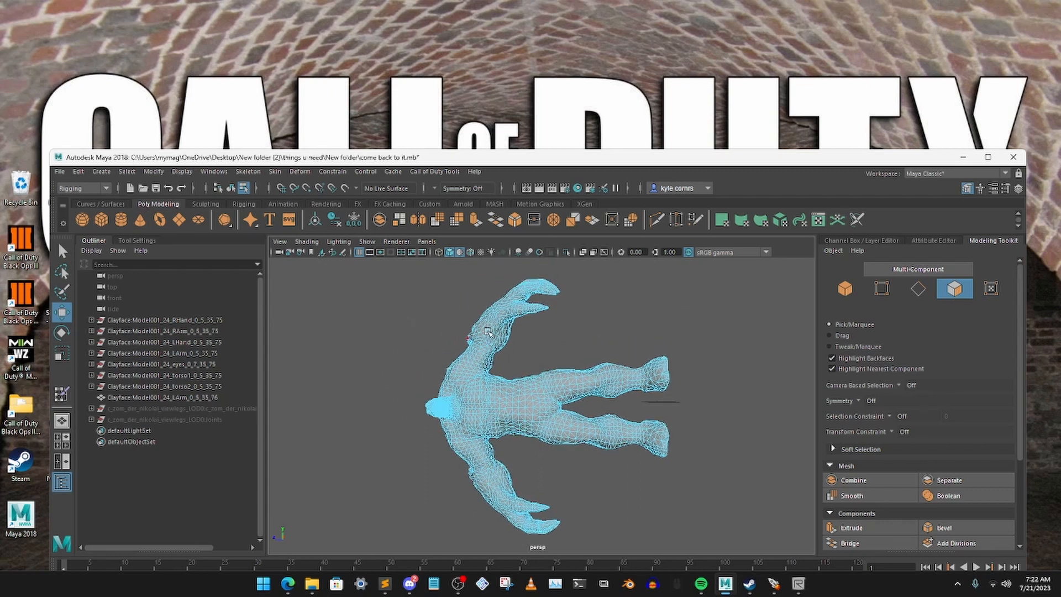
pyautogui.keyDown('alt'); pyautogui.moveTo(489, 333); pyautogui.dragTo(489, 360, button='middle'); pyautogui.keyUp('alt')
pyautogui.press('q')
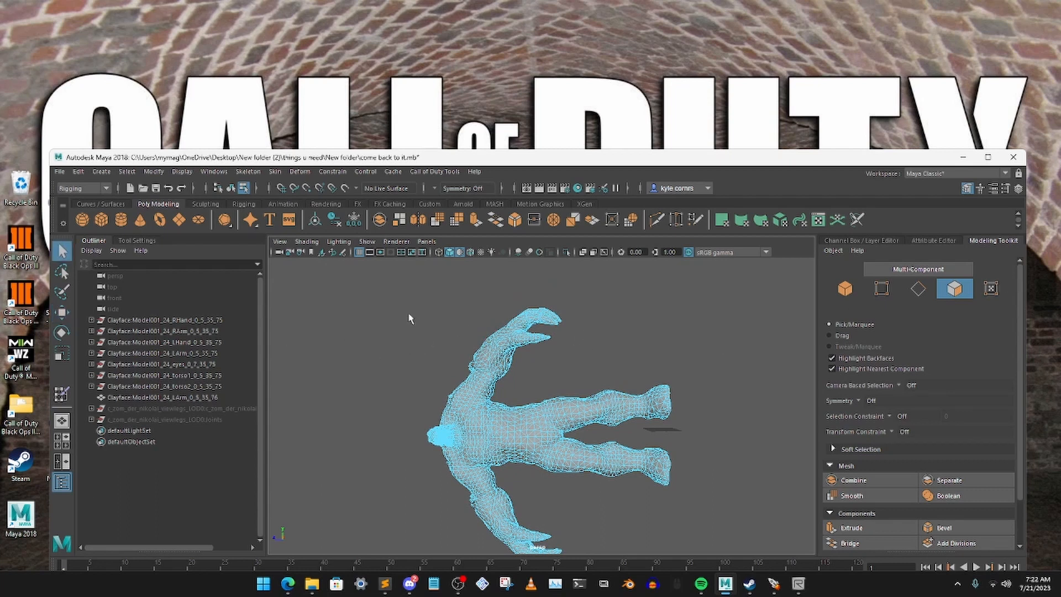
pyautogui.moveTo(397, 280); pyautogui.dragTo(531, 401)
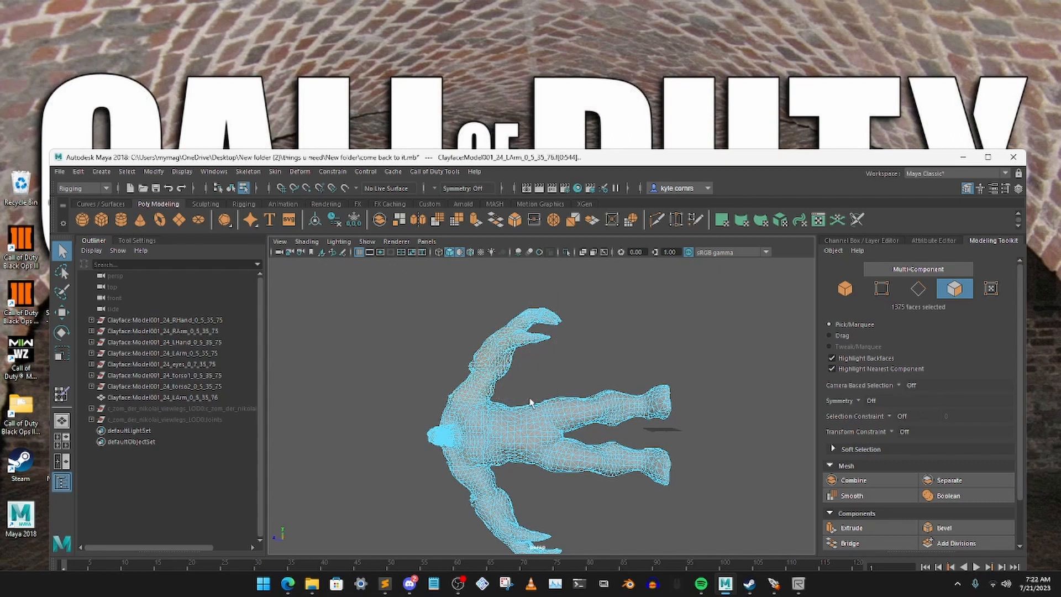
pyautogui.press('Delete')
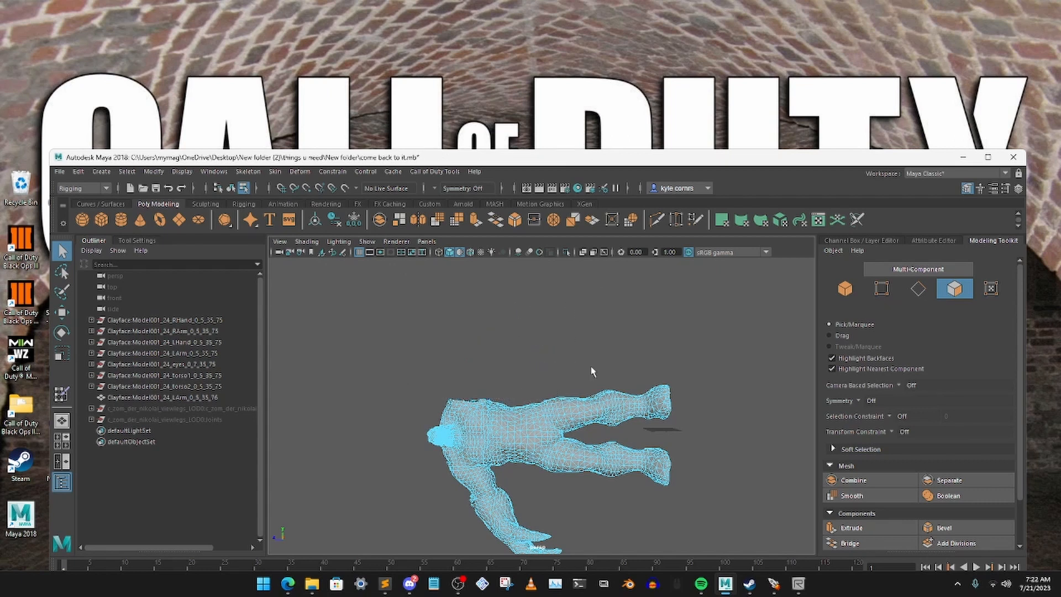
# - Delete the faces of the monster's right arm, including the leftover faces at the shoulder
pyautogui.scroll(3, 463, 398)
pyautogui.keyDown('alt'); pyautogui.moveTo(458, 413); pyautogui.dragTo(419, 403); pyautogui.keyUp('alt')
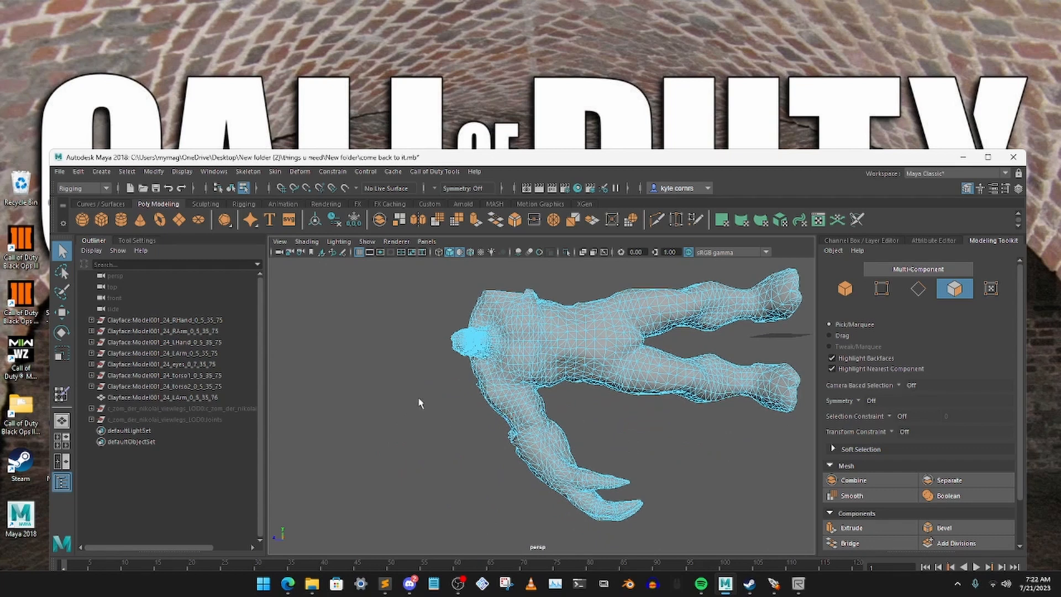
pyautogui.moveTo(672, 542); pyautogui.dragTo(437, 400)
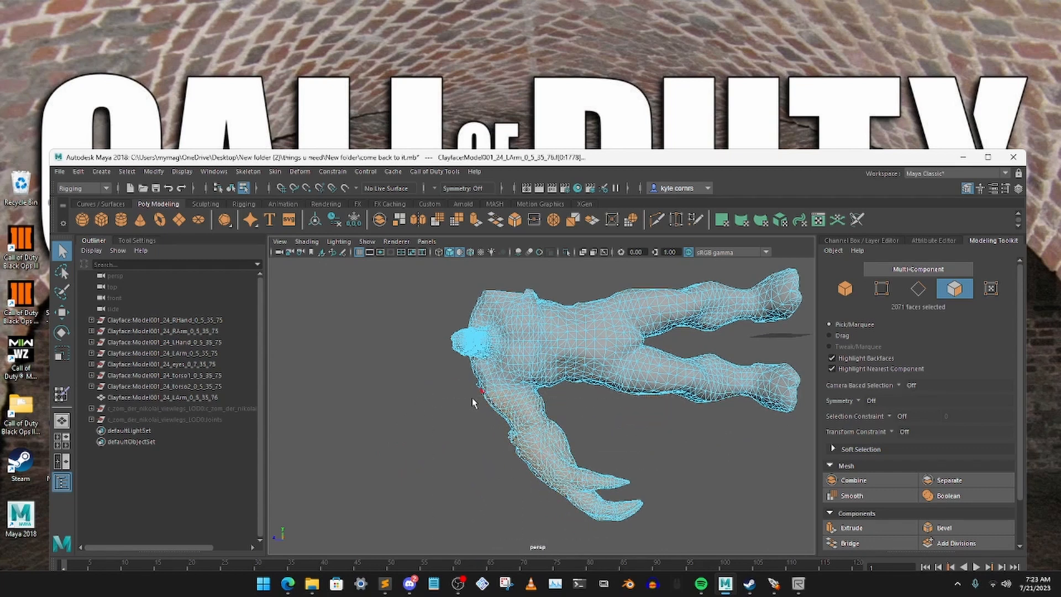
pyautogui.press('Delete')
pyautogui.moveTo(556, 424); pyautogui.dragTo(466, 392)
pyautogui.press('Delete')
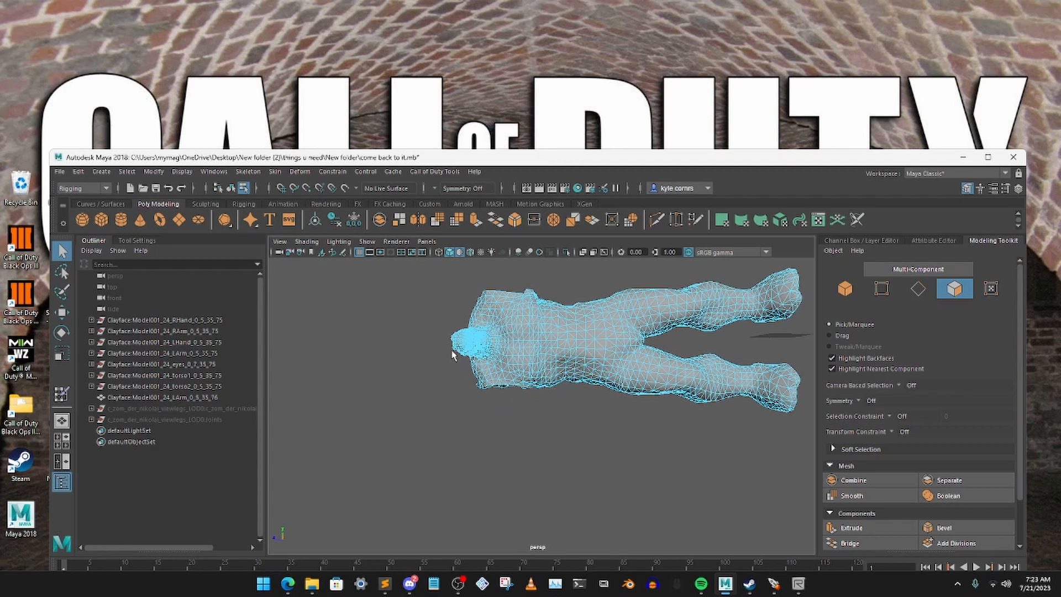
# - Delete the monster's head and upper shoulder faces, and return to object selection with the mesh deselected
pyautogui.scroll(3, 442, 337)
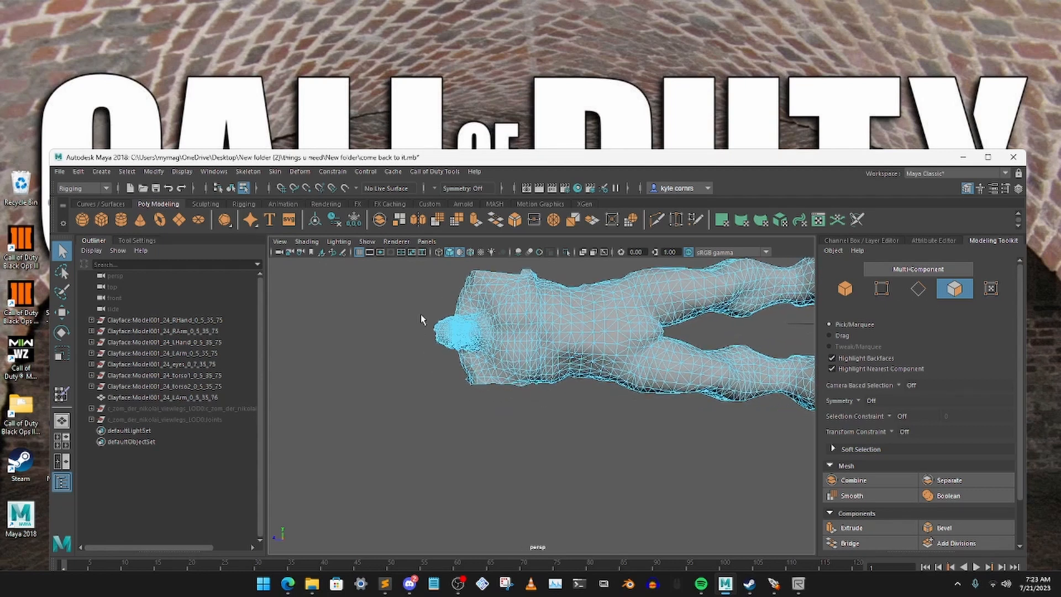
pyautogui.moveTo(400, 275); pyautogui.dragTo(478, 388)
pyautogui.press('Delete')
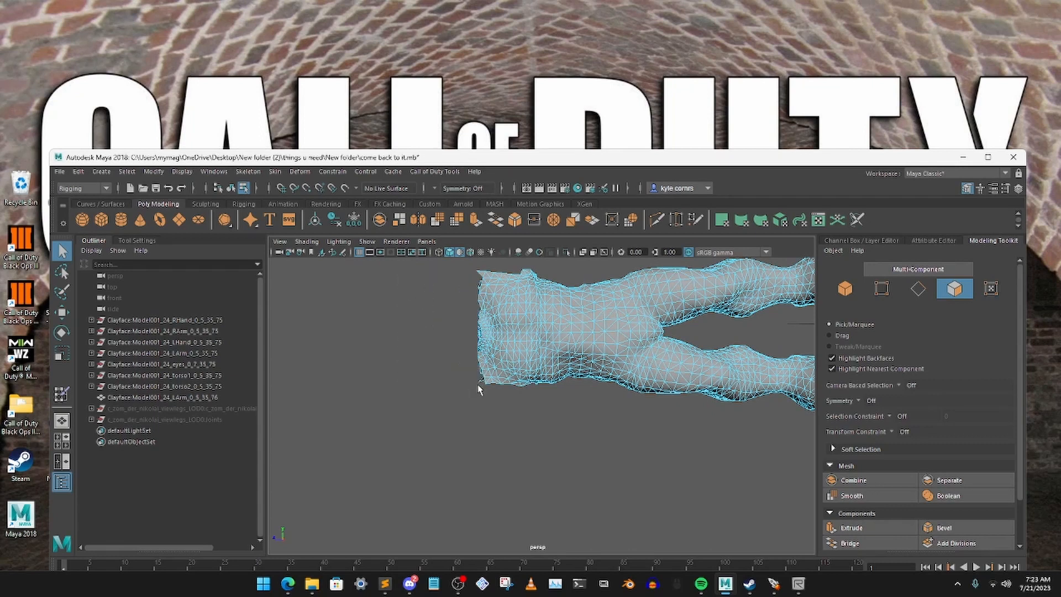
pyautogui.keyDown('alt'); pyautogui.moveTo(593, 413); pyautogui.dragTo(618, 379); pyautogui.keyUp('alt')
pyautogui.scroll(-4, 618, 385)
pyautogui.click(845, 289)
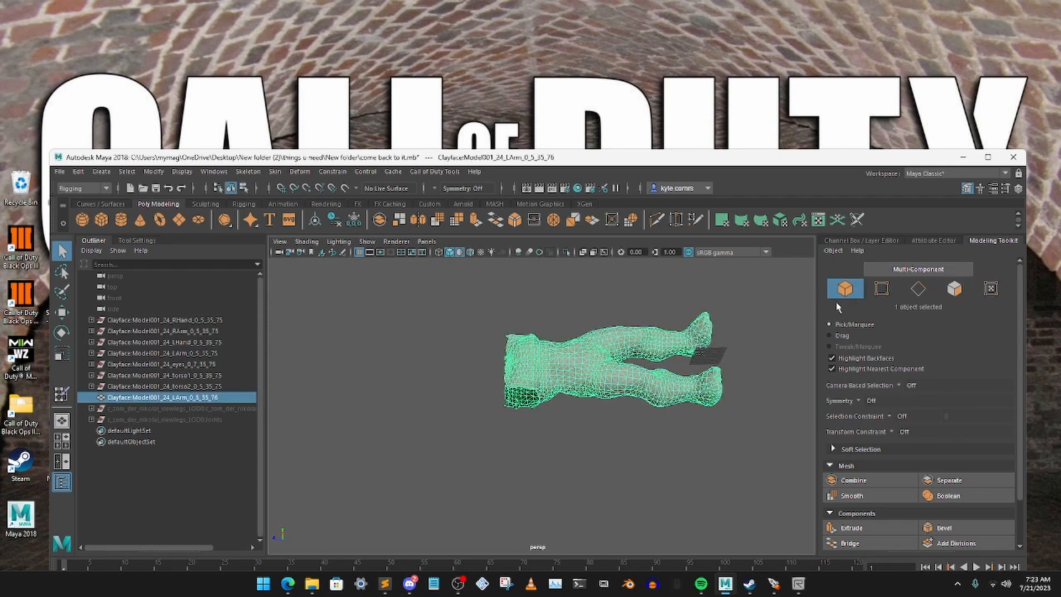
pyautogui.click(367, 339)
# - Unhide the Joints group of the Nikolai viewlegs so the skeleton is displayed with the trimmed body, and deselect it
pyautogui.keyDown('alt'); pyautogui.moveTo(572, 345); pyautogui.dragTo(569, 353); pyautogui.keyUp('alt')
pyautogui.keyDown('alt'); pyautogui.moveTo(616, 322); pyautogui.dragTo(605, 355); pyautogui.keyUp('alt')
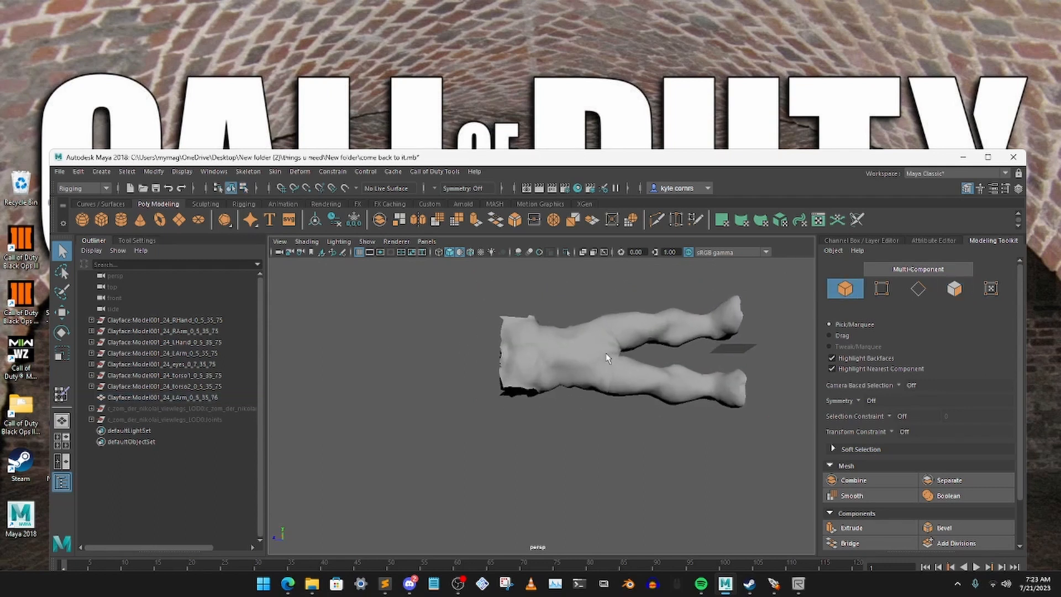
pyautogui.keyDown('alt'); pyautogui.moveTo(606, 355); pyautogui.dragTo(564, 388, button='middle'); pyautogui.keyUp('alt')
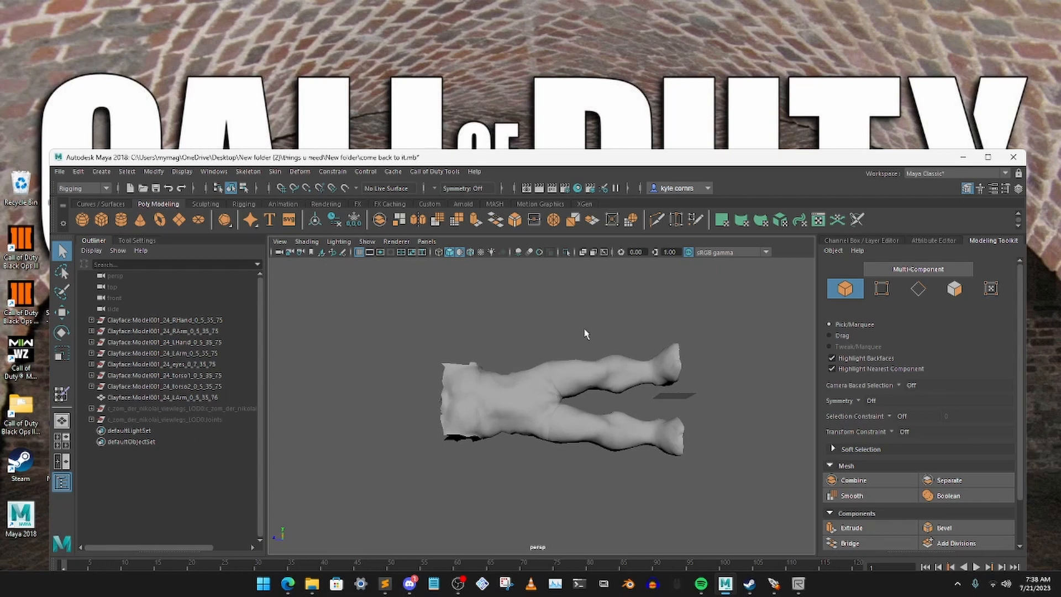
pyautogui.moveTo(576, 356)
pyautogui.keyDown('alt'); pyautogui.mouseDown()
pyautogui.moveTo(584, 325)
pyautogui.moveTo(574, 366)
pyautogui.mouseUp(); pyautogui.keyUp('alt')
pyautogui.click(192, 420)
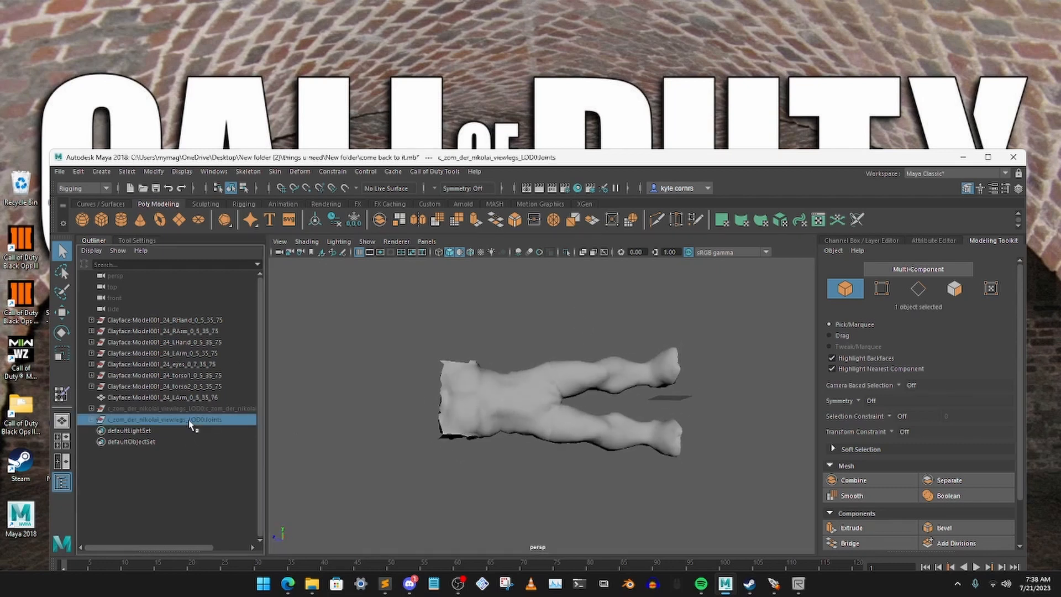
pyautogui.click(336, 417)
pyautogui.scroll(3, 541, 426)
pyautogui.keyDown('alt'); pyautogui.moveTo(604, 429); pyautogui.dragTo(608, 433); pyautogui.keyUp('alt')
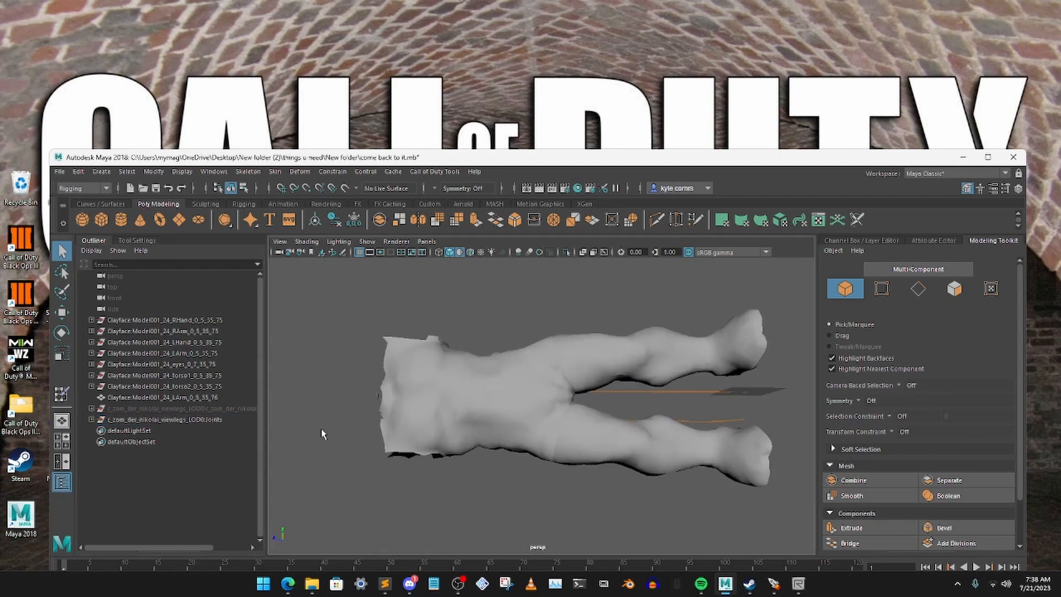
pyautogui.click(189, 420)
pyautogui.click(565, 333)
pyautogui.moveTo(535, 400)
pyautogui.keyDown('alt'); pyautogui.mouseDown()
pyautogui.moveTo(576, 410)
pyautogui.moveTo(540, 406)
pyautogui.mouseUp(); pyautogui.keyUp('alt')
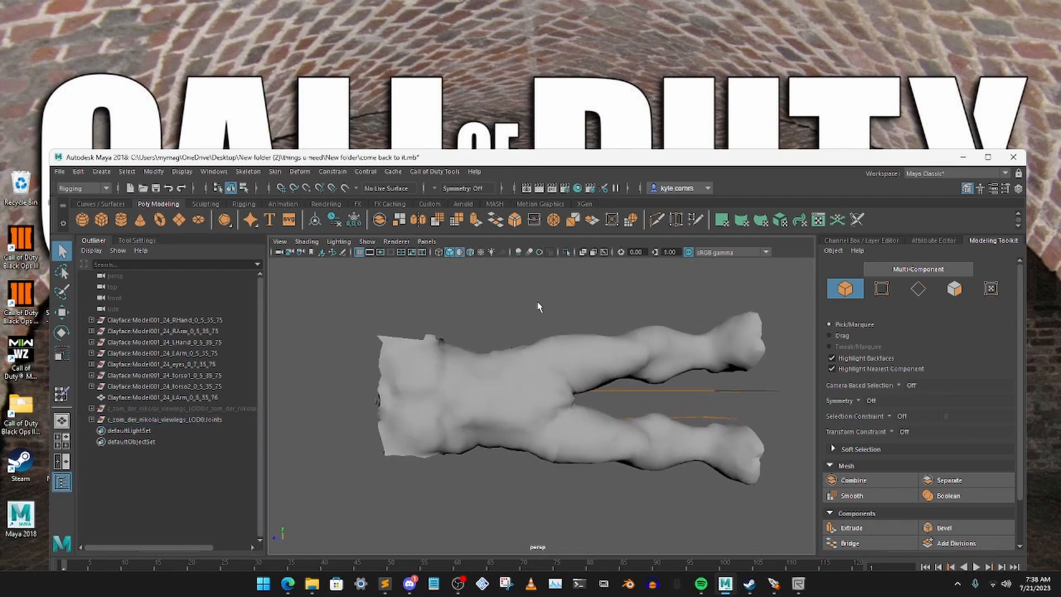
# - Display the scene in wireframe to expose the leg joints inside the monster's legs
pyautogui.click(438, 252)
pyautogui.moveTo(476, 352)
pyautogui.keyDown('alt'); pyautogui.mouseDown()
pyautogui.moveTo(545, 359)
pyautogui.moveTo(481, 353)
pyautogui.moveTo(575, 341)
pyautogui.moveTo(469, 355)
pyautogui.mouseUp(); pyautogui.keyUp('alt')
pyautogui.scroll(8, 469, 356)
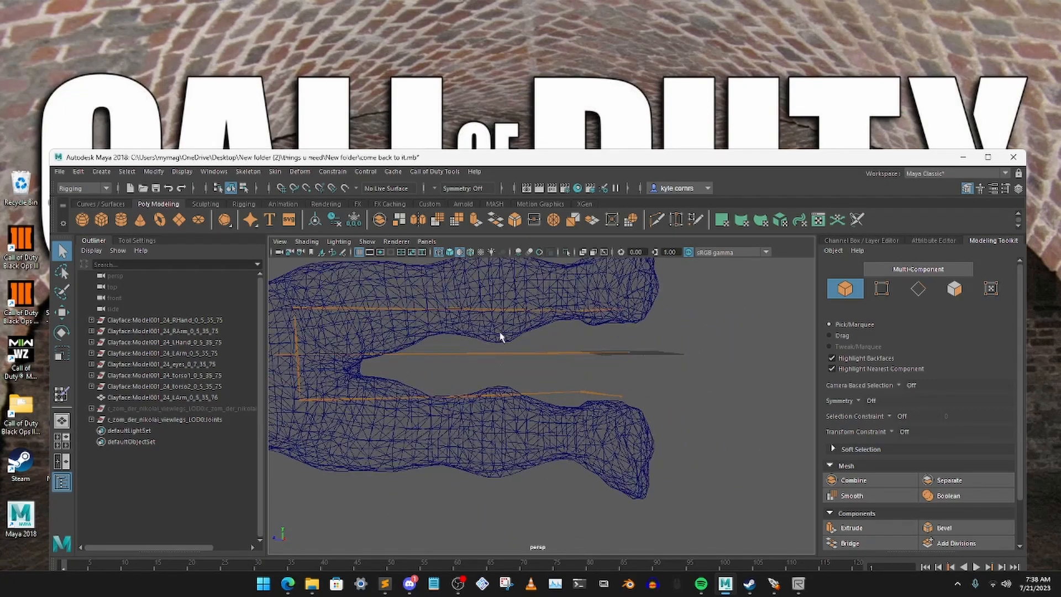
pyautogui.keyDown('alt'); pyautogui.moveTo(548, 417); pyautogui.dragTo(532, 440); pyautogui.keyUp('alt')
pyautogui.keyDown('alt'); pyautogui.moveTo(521, 440); pyautogui.dragTo(532, 420, button='middle'); pyautogui.keyUp('alt')
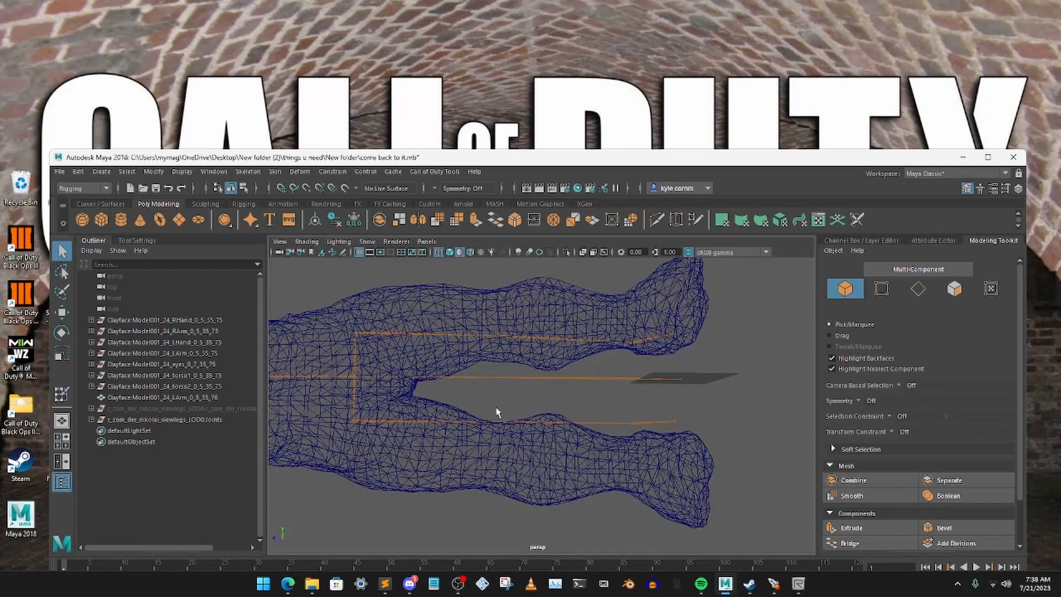
# - Rotate the right and left hip joints outward so their chains follow the monster's legs, and deselect them
pyautogui.moveTo(495, 408); pyautogui.dragTo(562, 451)
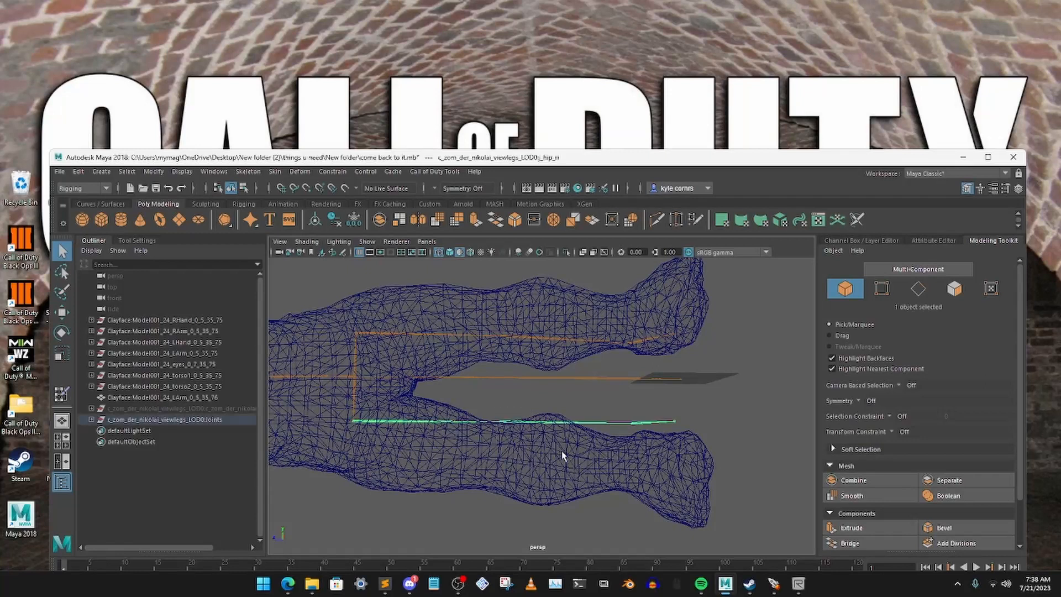
pyautogui.click(62, 333)
pyautogui.moveTo(403, 412); pyautogui.dragTo(406, 422)
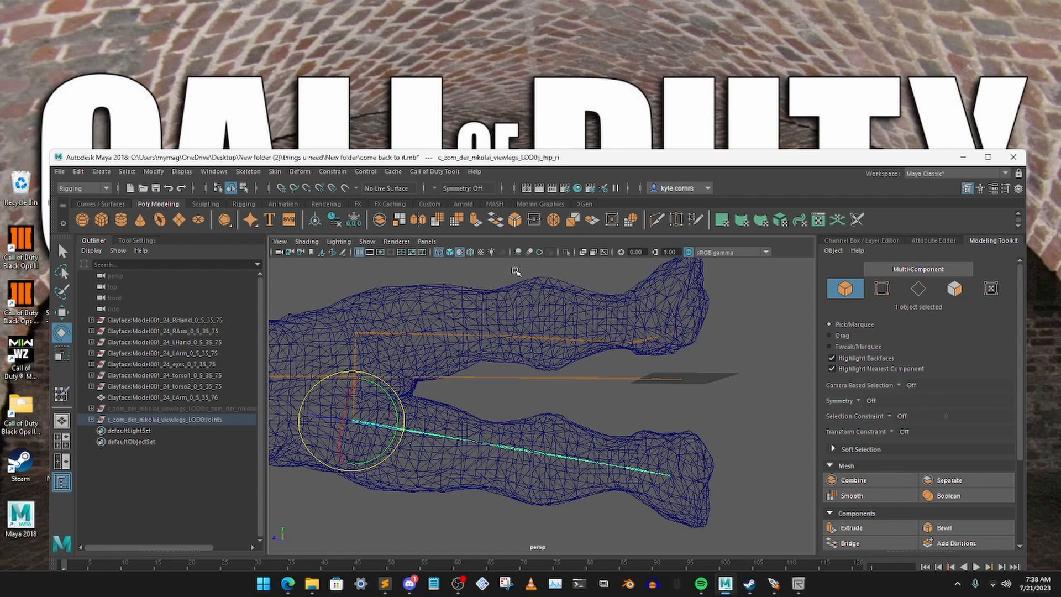
pyautogui.click(516, 271)
pyautogui.click(519, 334)
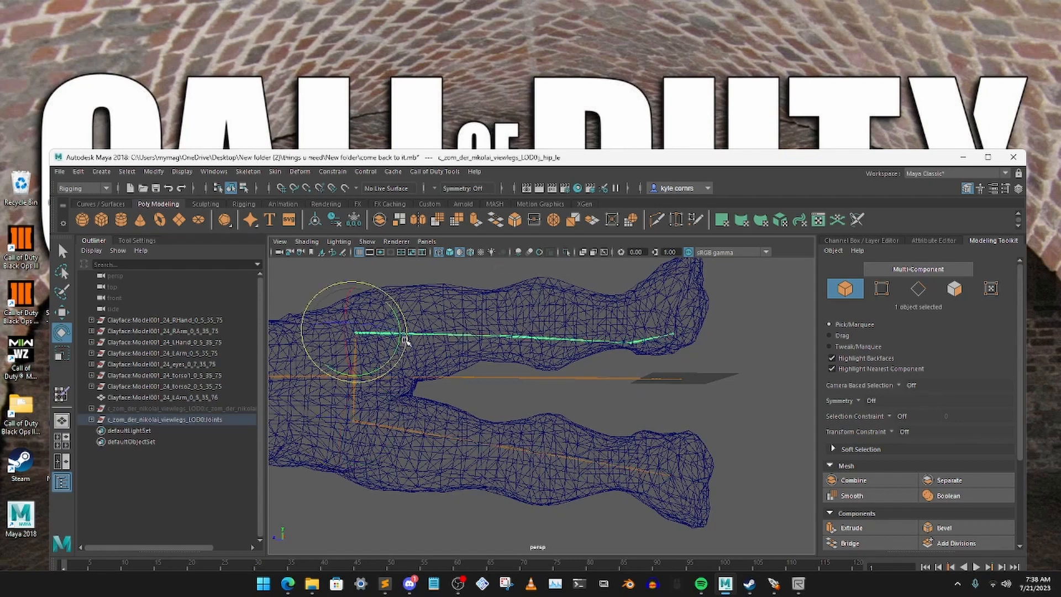
pyautogui.click(675, 367)
# - Rotate the right ankle joint and move it down into the monster's right foot near the heel
pyautogui.keyDown('alt'); pyautogui.moveTo(675, 367); pyautogui.dragTo(685, 307); pyautogui.keyUp('alt')
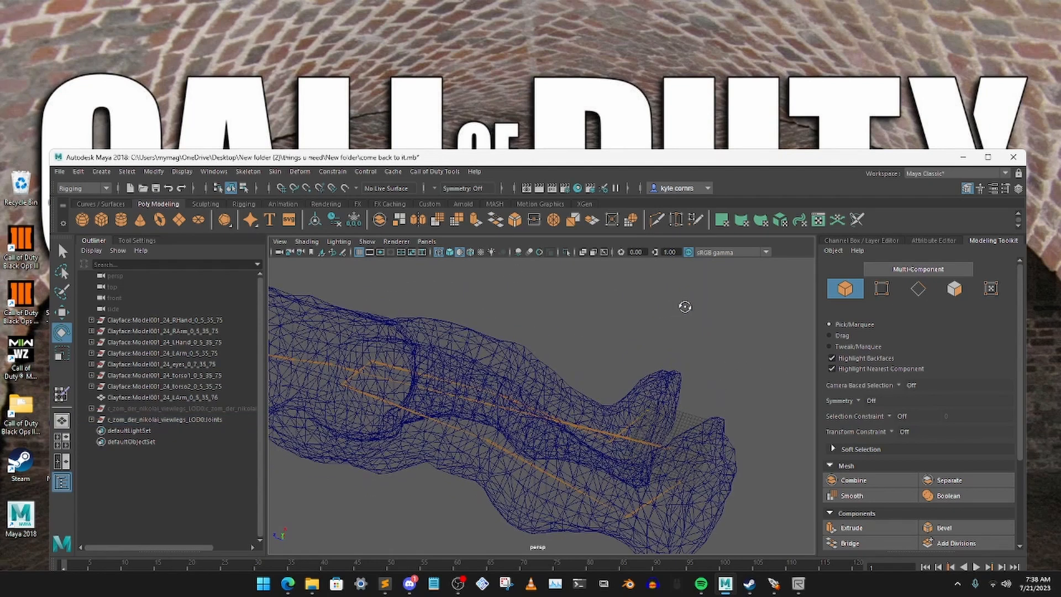
pyautogui.keyDown('alt'); pyautogui.moveTo(635, 449); pyautogui.dragTo(573, 439); pyautogui.keyUp('alt')
pyautogui.click(555, 461)
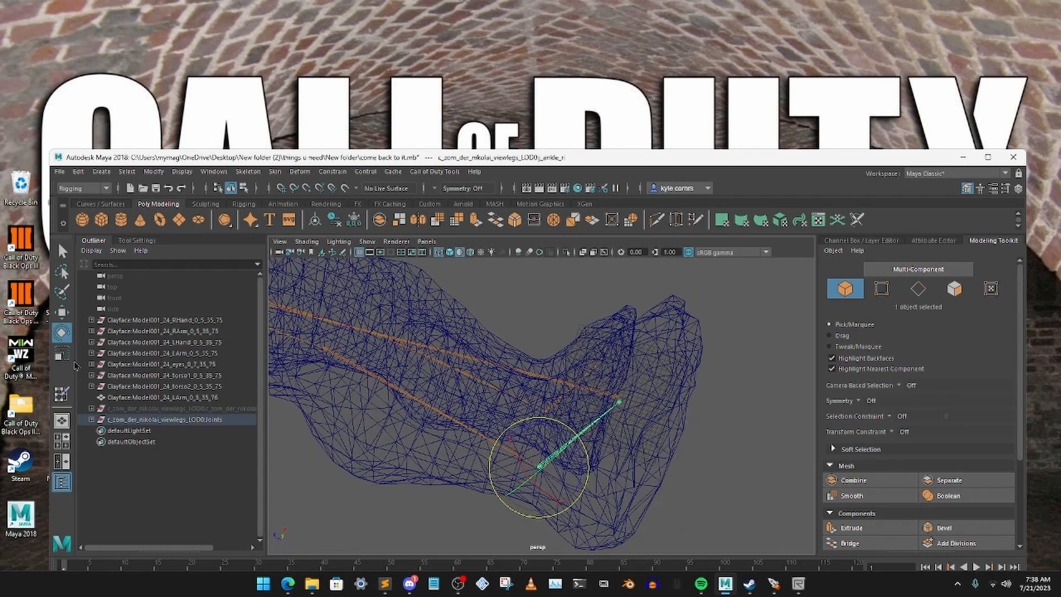
pyautogui.moveTo(591, 463); pyautogui.dragTo(596, 496)
pyautogui.click(65, 316)
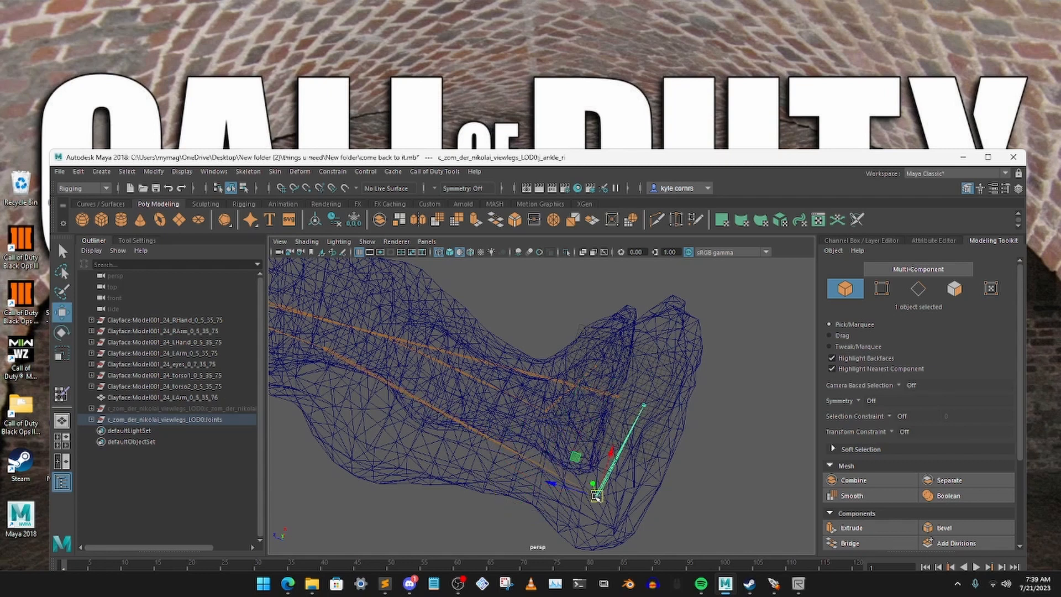
# - Move the right ball joint forward inside the monster's right foot toward the toes, and deselect it
pyautogui.click(712, 455)
pyautogui.keyDown('alt'); pyautogui.moveTo(653, 415); pyautogui.dragTo(692, 503); pyautogui.keyUp('alt')
pyautogui.click(634, 516)
pyautogui.click(630, 515)
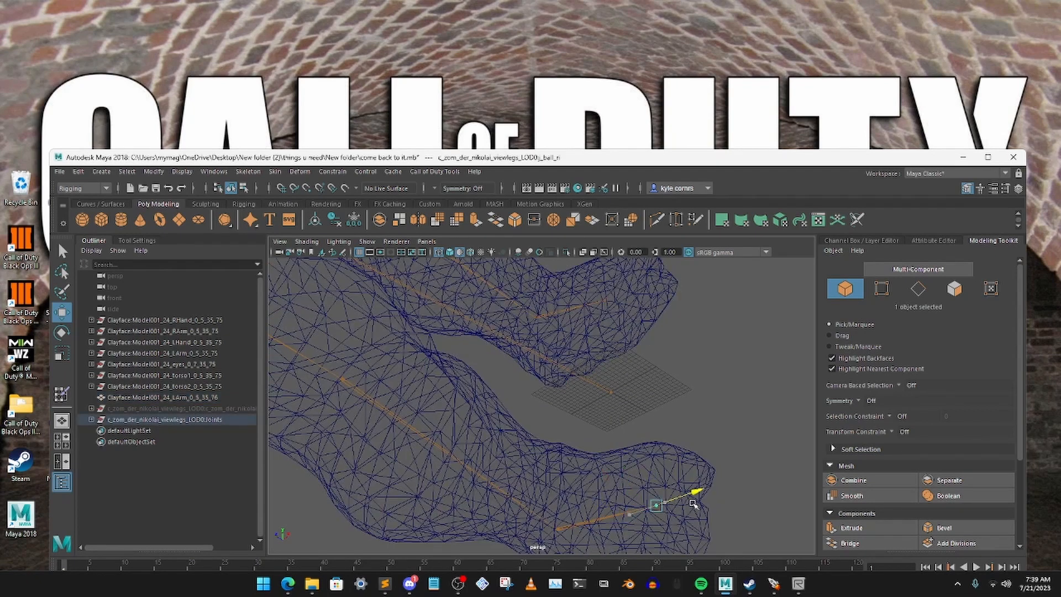
pyautogui.click(723, 476)
pyautogui.keyDown('alt'); pyautogui.moveTo(732, 423); pyautogui.dragTo(648, 383); pyautogui.keyUp('alt')
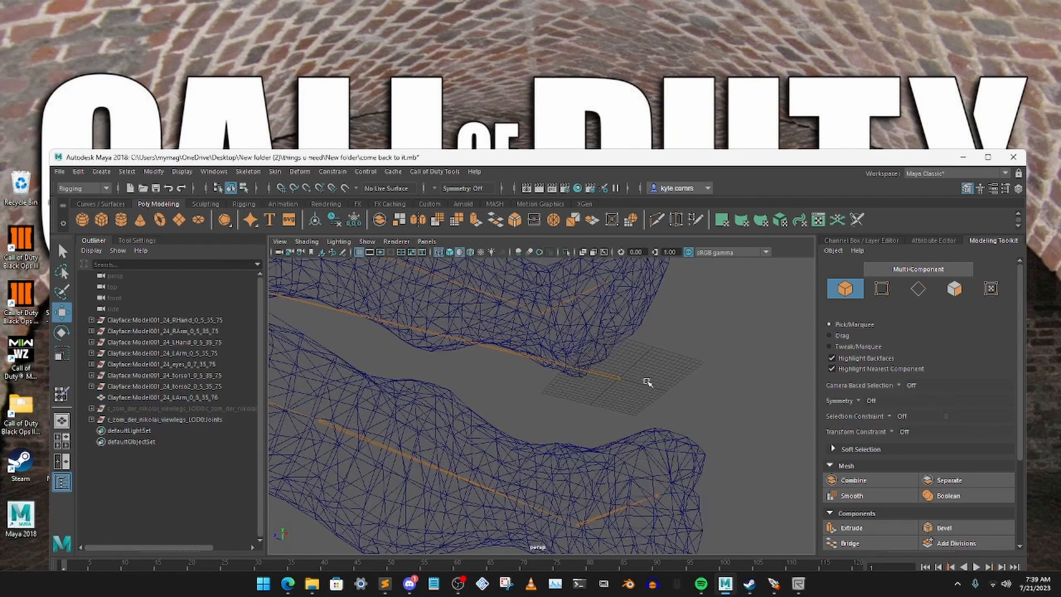
# - Move the left ankle joint down into the monster's left foot near the heel
pyautogui.keyDown('alt'); pyautogui.moveTo(647, 381); pyautogui.dragTo(641, 460, button='middle'); pyautogui.keyUp('alt')
pyautogui.keyDown('alt'); pyautogui.moveTo(642, 460); pyautogui.dragTo(632, 405); pyautogui.keyUp('alt')
pyautogui.scroll(6, 618, 407)
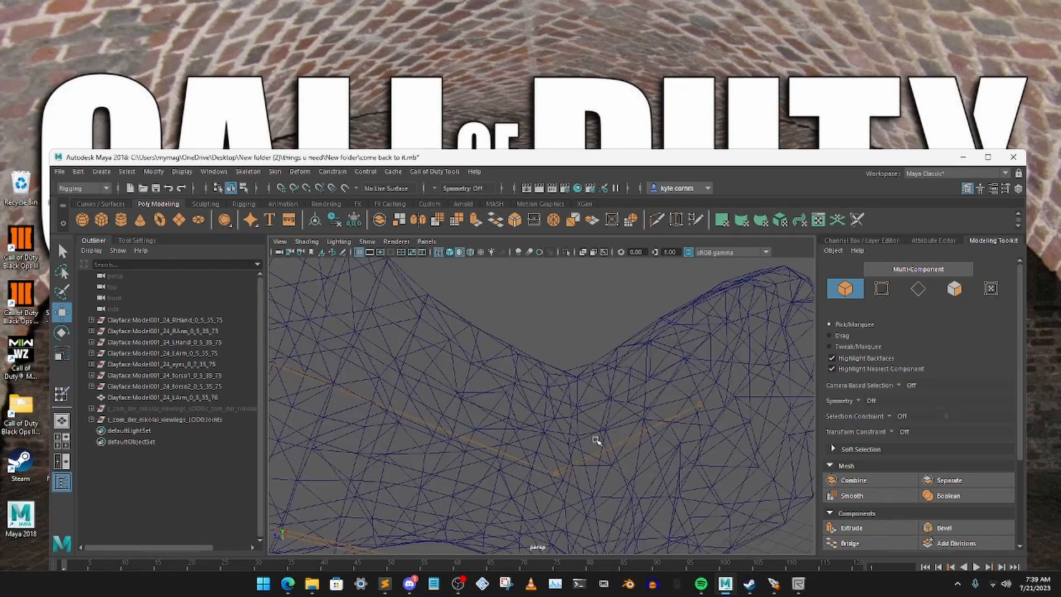
pyautogui.click(596, 440)
pyautogui.keyDown('alt'); pyautogui.moveTo(623, 468); pyautogui.dragTo(724, 419); pyautogui.keyUp('alt')
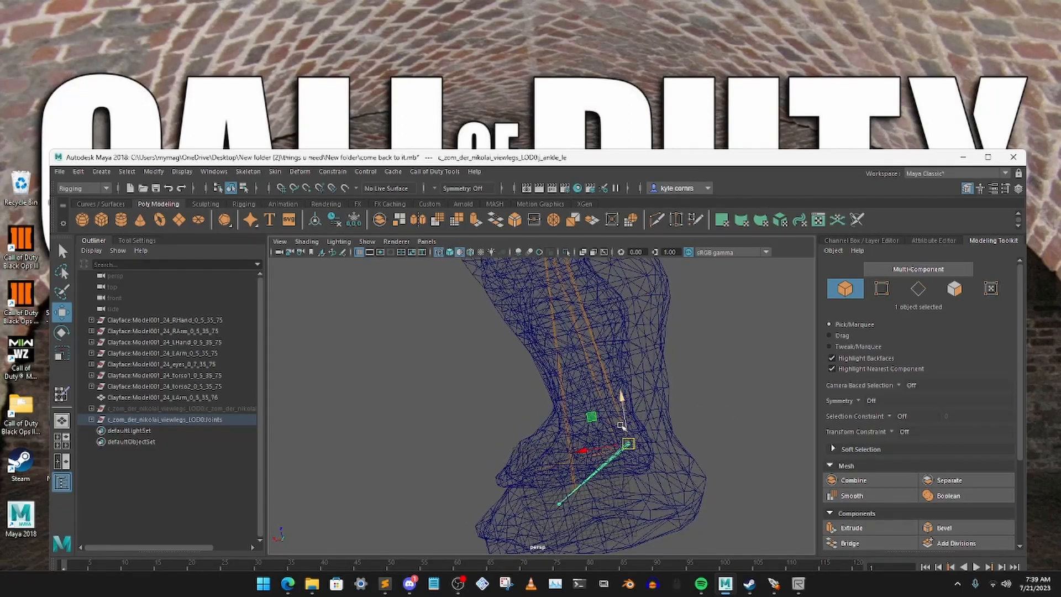
pyautogui.moveTo(621, 424); pyautogui.dragTo(627, 464)
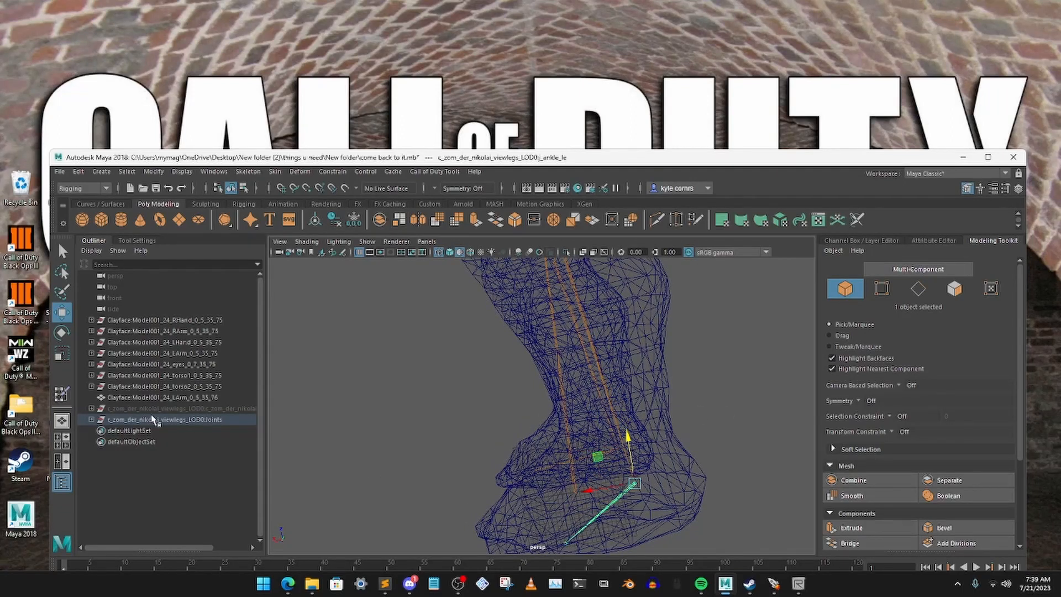
# - Position the left ball joint inside the front of the monster's left foot, deselect it, and check the skeleton against both legs
pyautogui.click(566, 544)
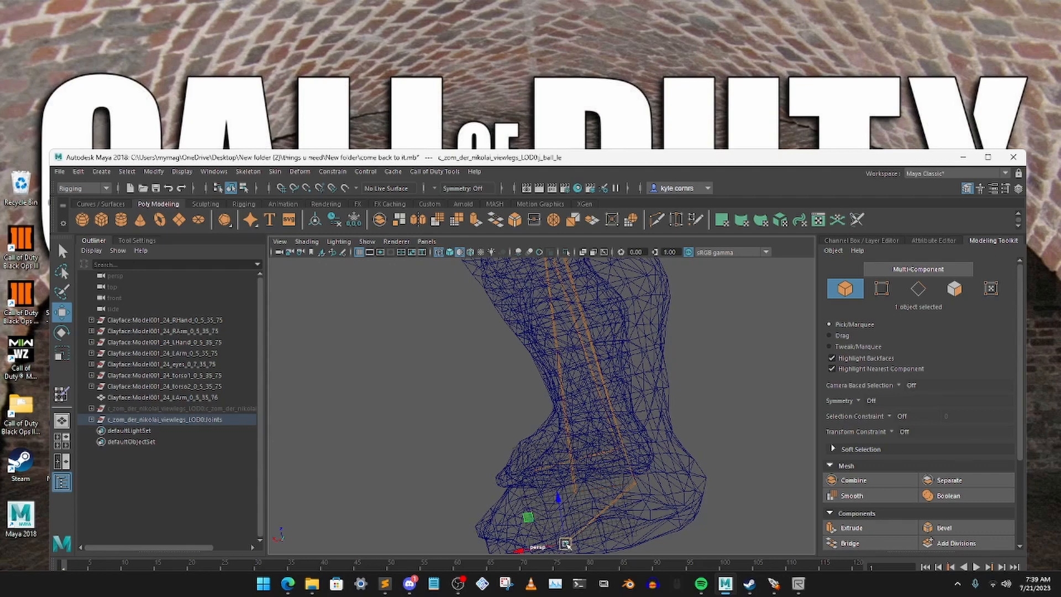
pyautogui.keyDown('alt'); pyautogui.moveTo(516, 525); pyautogui.dragTo(470, 460); pyautogui.keyUp('alt')
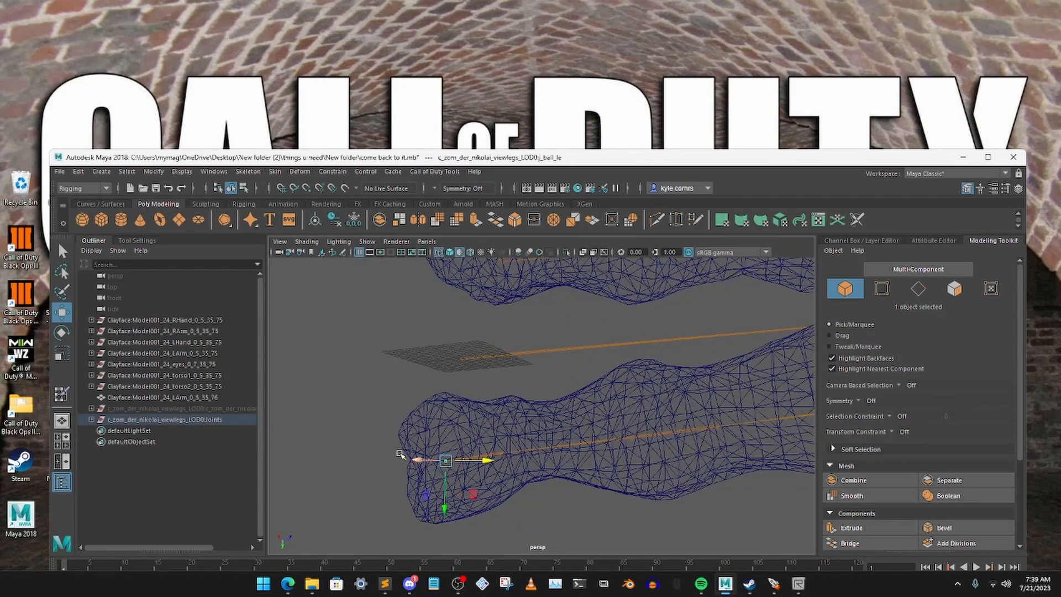
pyautogui.click(386, 454)
pyautogui.moveTo(382, 458)
pyautogui.keyDown('alt'); pyautogui.mouseDown()
pyautogui.moveTo(353, 476)
pyautogui.moveTo(466, 476)
pyautogui.moveTo(509, 497)
pyautogui.moveTo(433, 469)
pyautogui.moveTo(318, 535)
pyautogui.moveTo(390, 466)
pyautogui.mouseUp(); pyautogui.keyUp('alt')
pyautogui.keyDown('alt'); pyautogui.moveTo(390, 465); pyautogui.dragTo(574, 427, button='middle'); pyautogui.keyUp('alt')
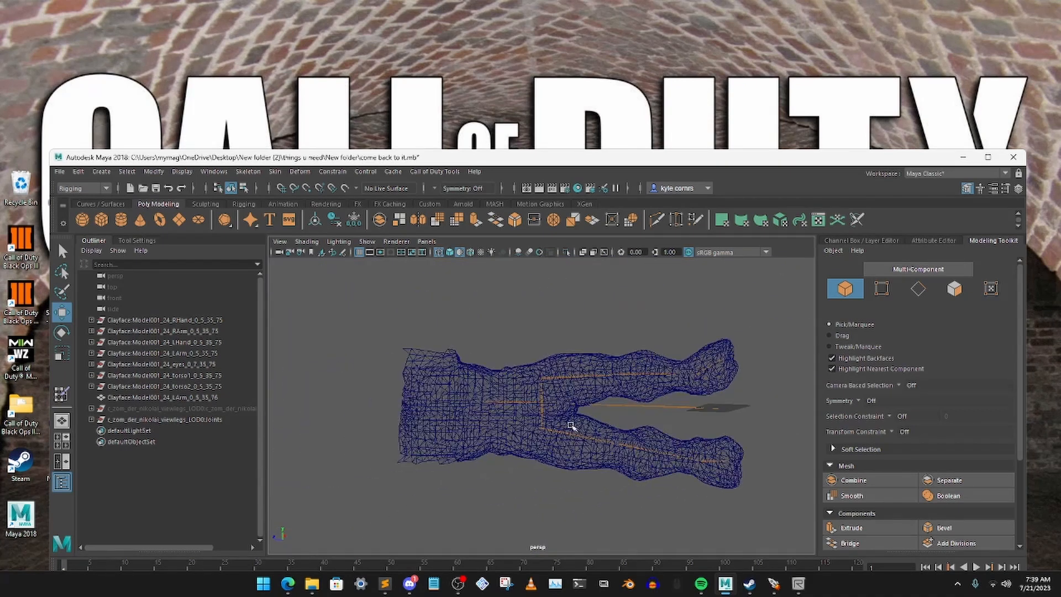
pyautogui.scroll(-2, 574, 428)
pyautogui.keyDown('alt'); pyautogui.moveTo(574, 427); pyautogui.dragTo(509, 420); pyautogui.keyUp('alt')
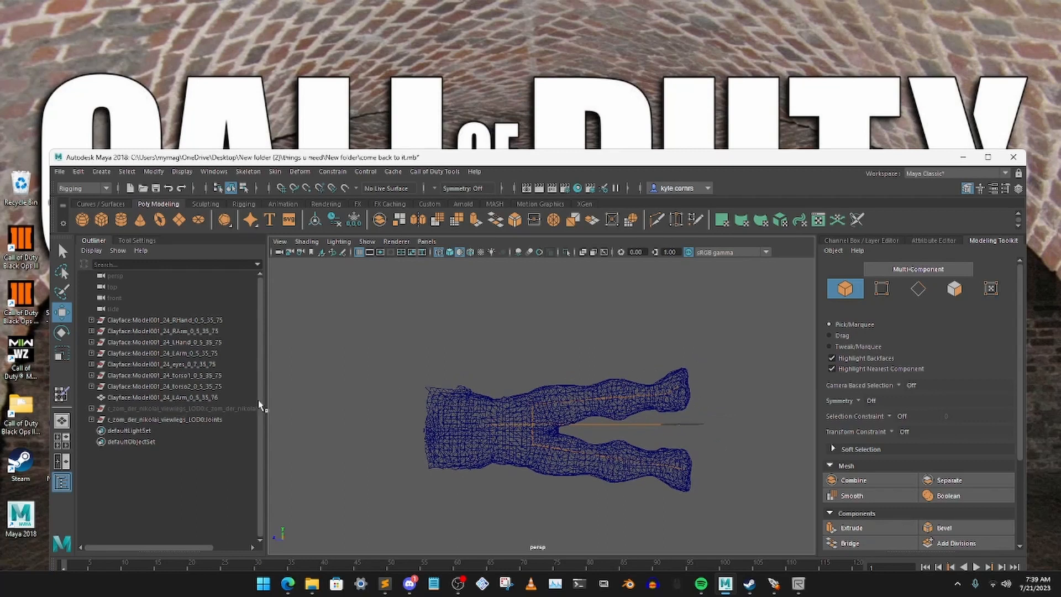
# - Unhide the Nikolai viewlegs mesh group and all of its WraithMesh objects, and deselect them
pyautogui.click(184, 409)
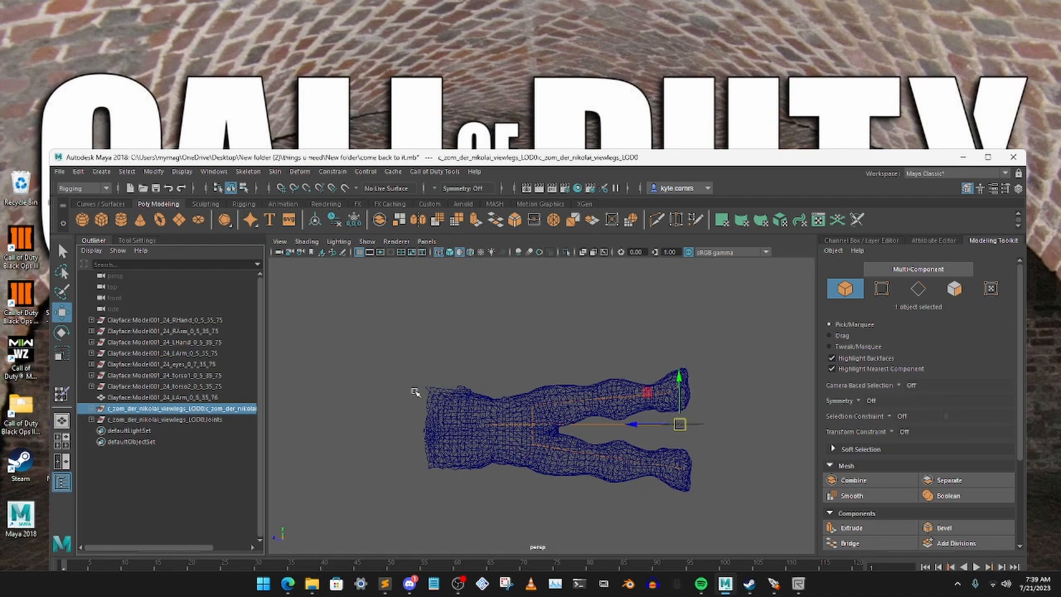
pyautogui.press('h')
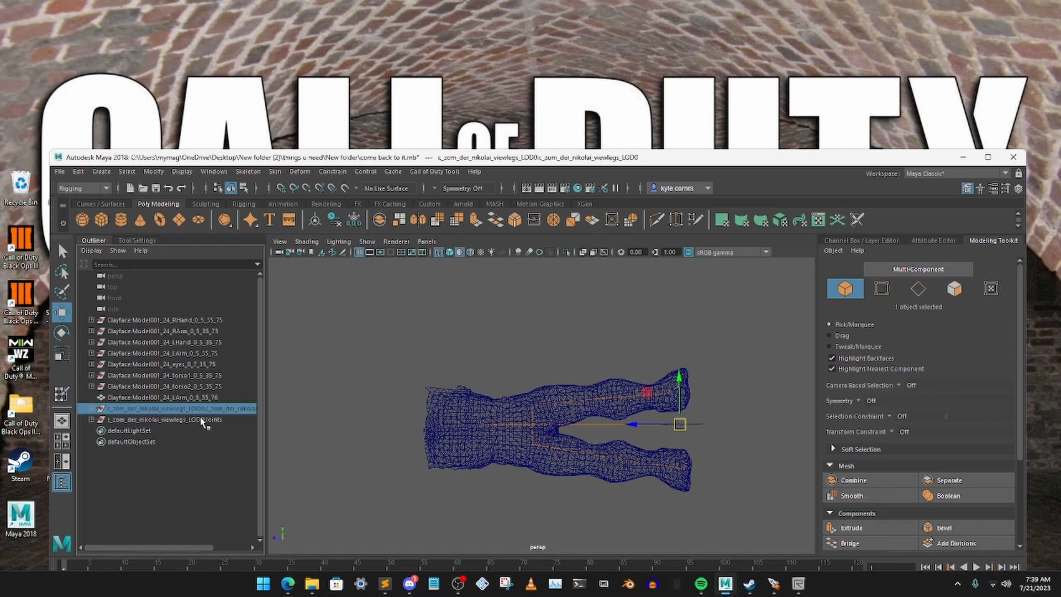
pyautogui.click(91, 409)
pyautogui.click(166, 422)
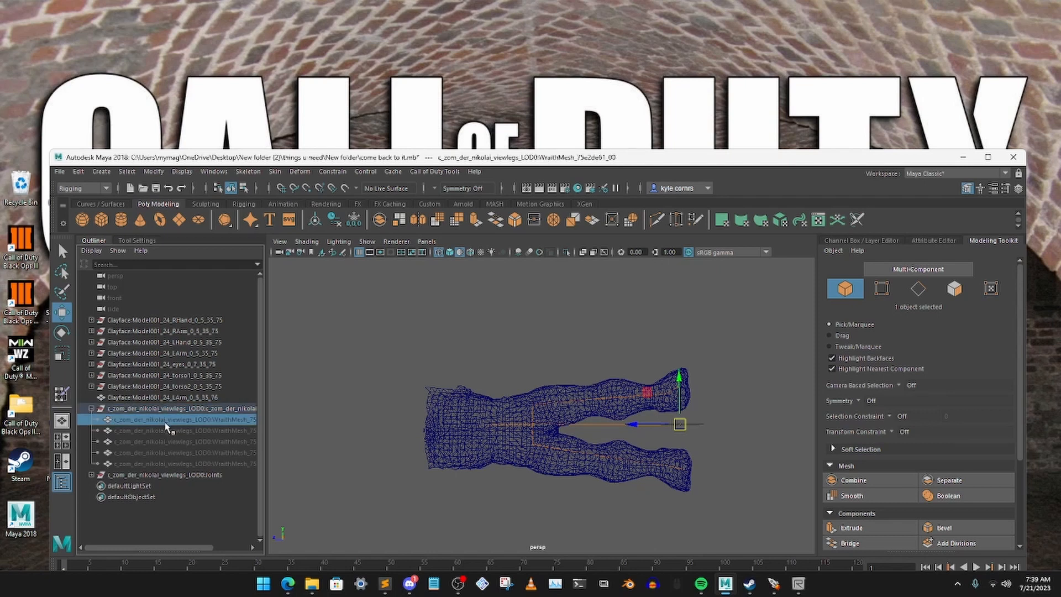
pyautogui.keyDown('shift'); pyautogui.click(168, 431); pyautogui.keyUp('shift')
pyautogui.keyDown('shift'); pyautogui.click(182, 464); pyautogui.keyUp('shift')
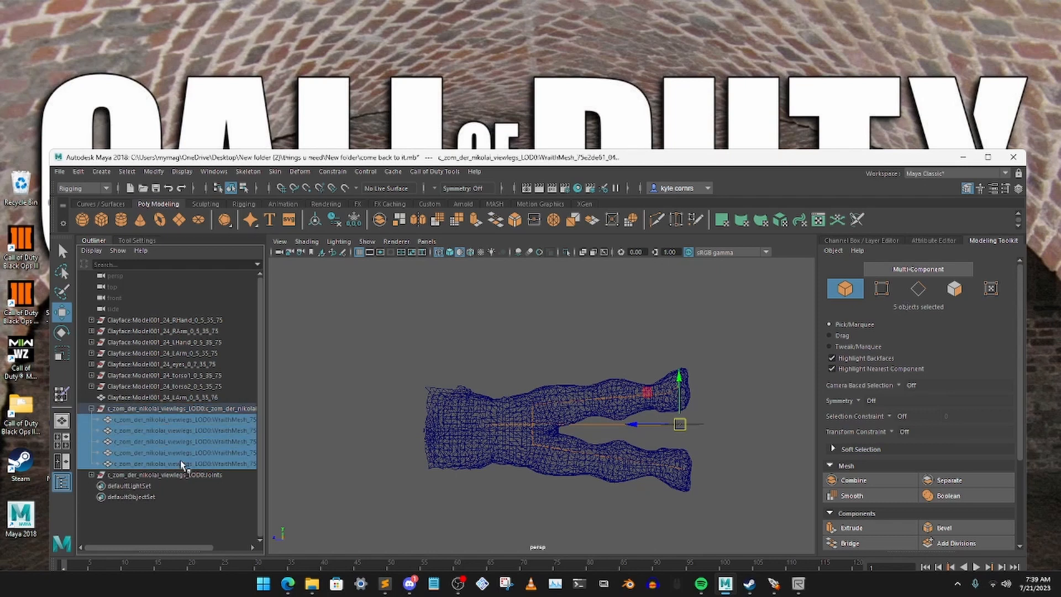
pyautogui.click(306, 428)
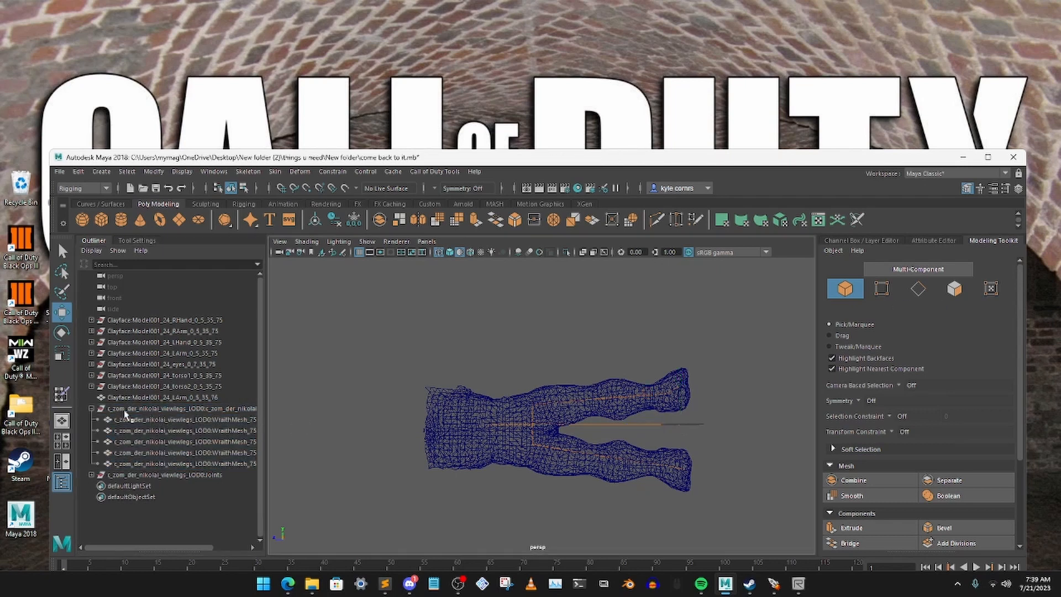
# - Hide the monster's body mesh Clayface:Model001_24_LArm_0_5_35_76 and display the Nikolai viewlegs meshes shaded
pyautogui.click(91, 409)
pyautogui.click(134, 410)
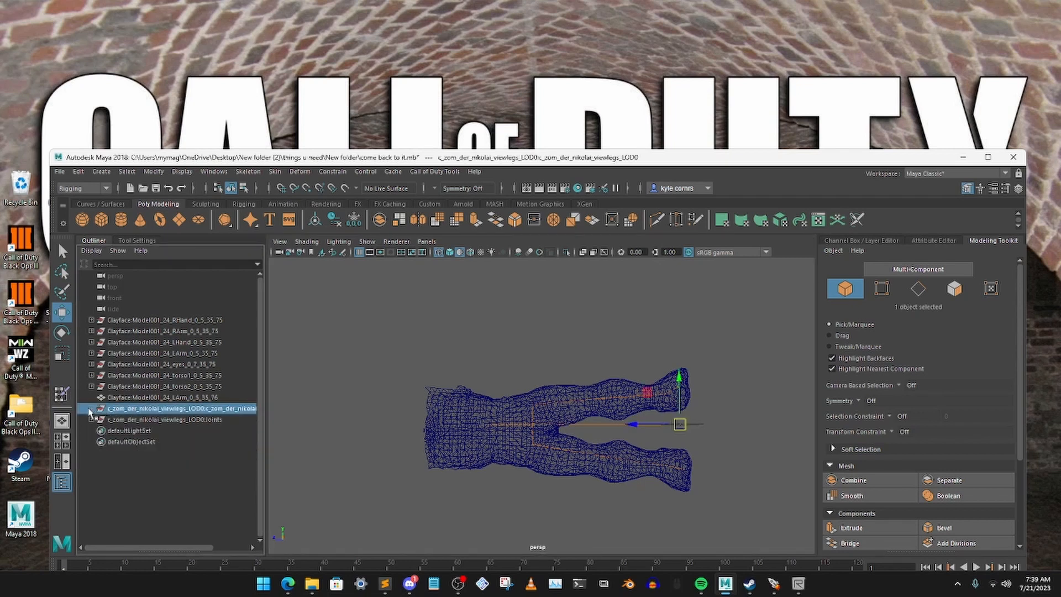
pyautogui.click(90, 409)
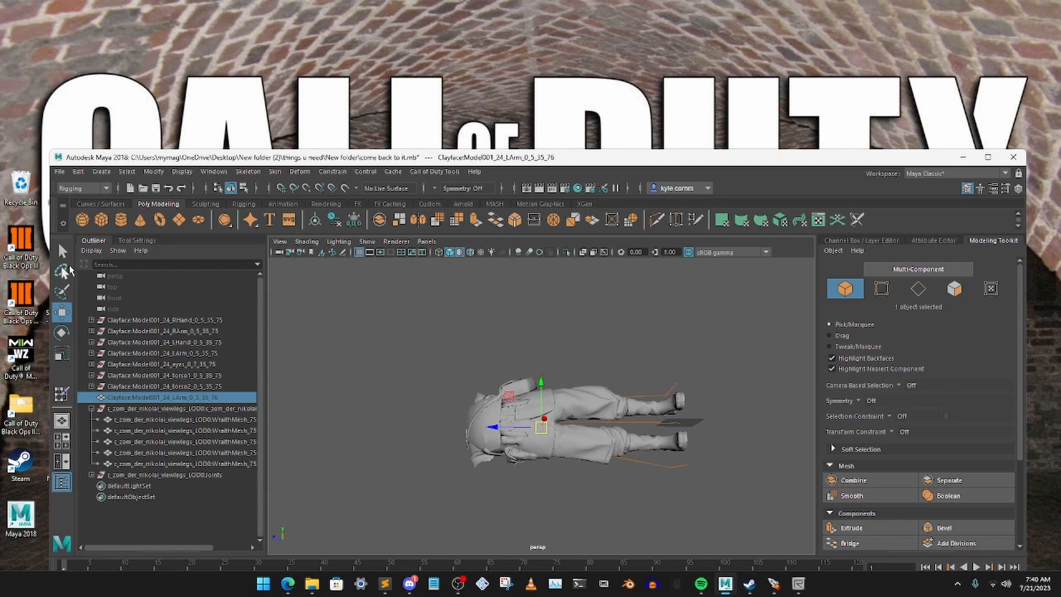
# - Select the Nikolai viewlegs skeleton and mesh group with their full hierarchy and bind the meshes' skin to the joints
pyautogui.click(63, 252)
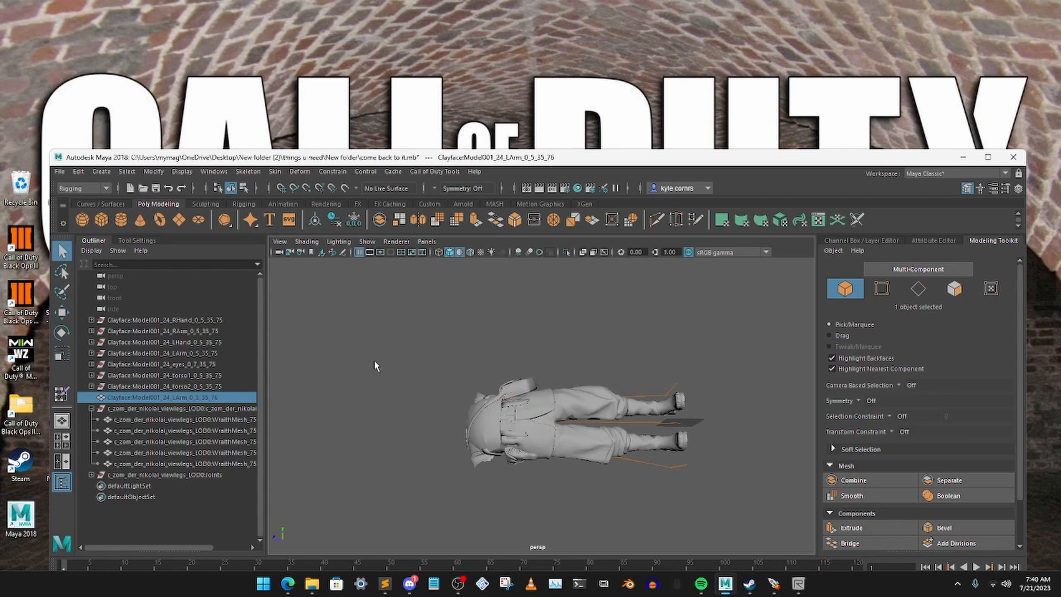
pyautogui.keyDown('alt'); pyautogui.moveTo(375, 361); pyautogui.dragTo(375, 373); pyautogui.keyUp('alt')
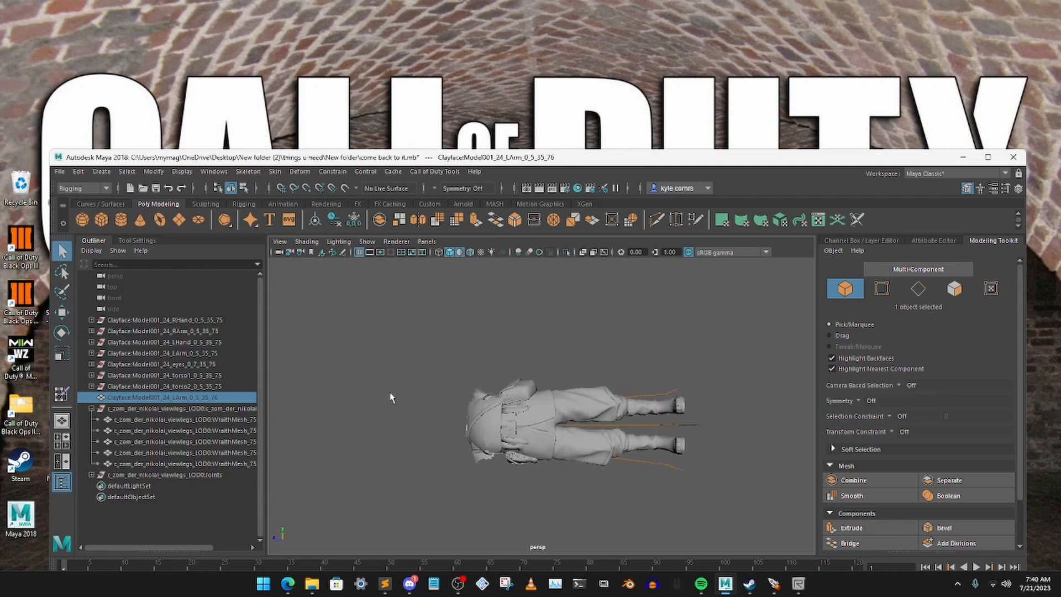
pyautogui.moveTo(441, 333); pyautogui.dragTo(750, 516)
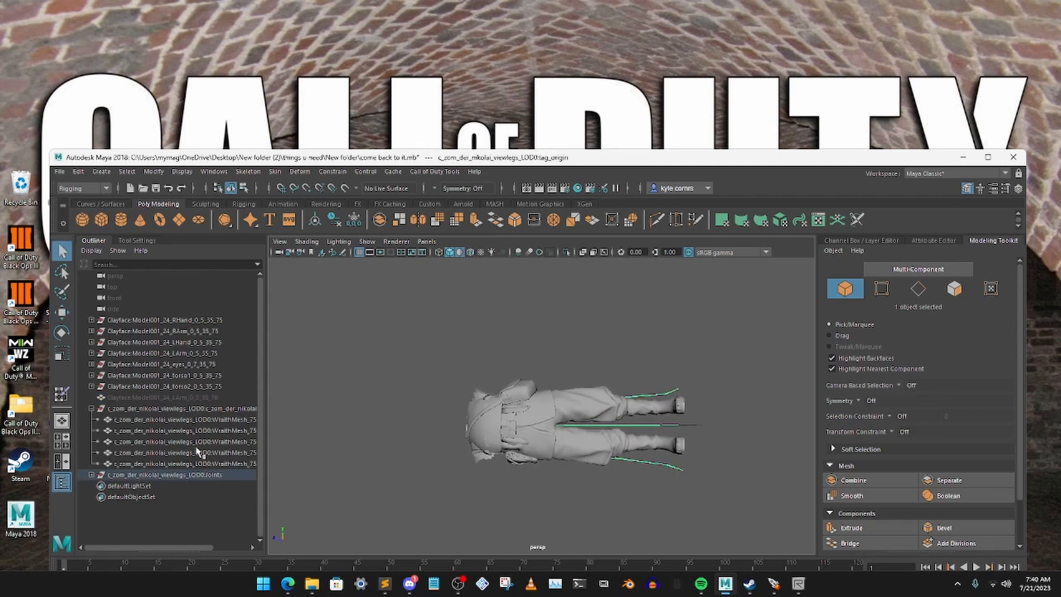
pyautogui.click(91, 408)
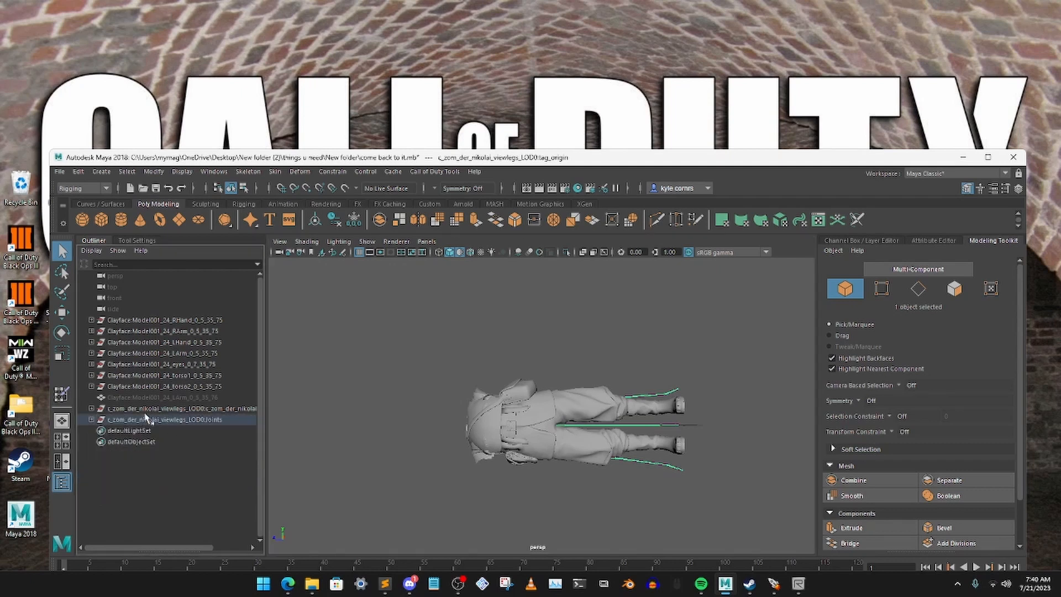
pyautogui.keyDown('ctrl'); pyautogui.click(144, 409); pyautogui.keyUp('ctrl')
pyautogui.click(125, 173)
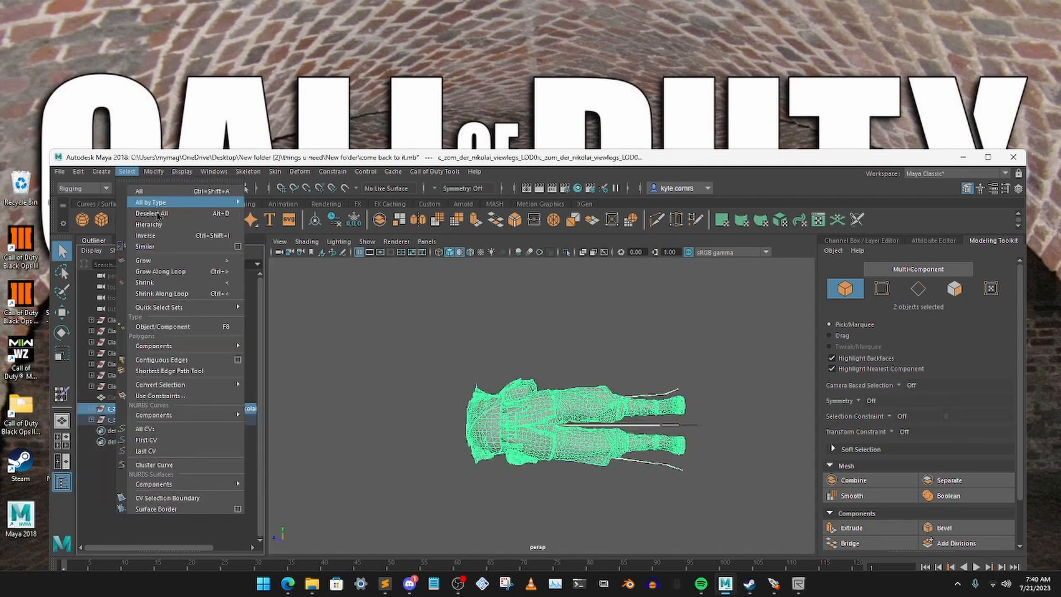
pyautogui.click(143, 222)
pyautogui.moveTo(401, 164); pyautogui.dragTo(367, 220)
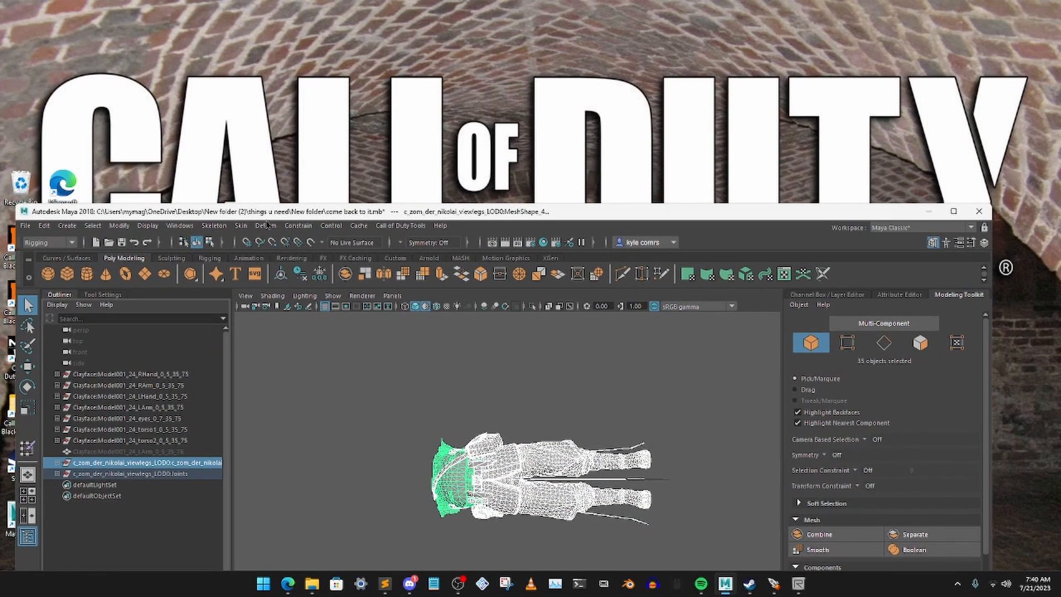
pyautogui.click(241, 226)
pyautogui.click(278, 276)
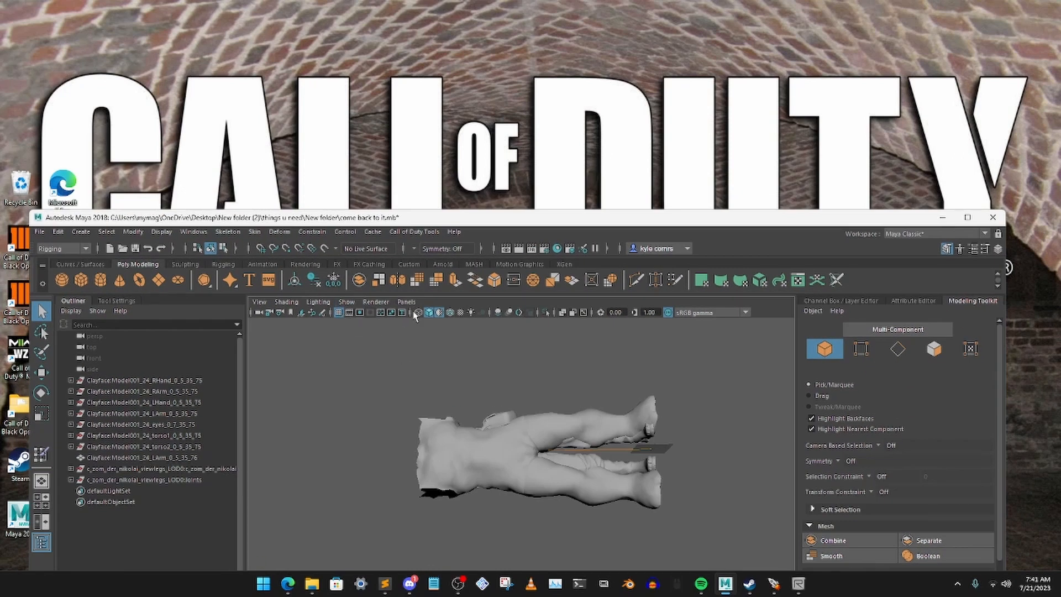
# - Inspect the joints inside the monster and Nikolai meshes in wireframe, and return to shaded display
pyautogui.click(417, 313)
pyautogui.keyDown('alt'); pyautogui.moveTo(377, 413); pyautogui.dragTo(396, 426); pyautogui.keyUp('alt')
pyautogui.keyDown('alt'); pyautogui.moveTo(396, 426); pyautogui.dragTo(549, 525, button='right'); pyautogui.keyUp('alt')
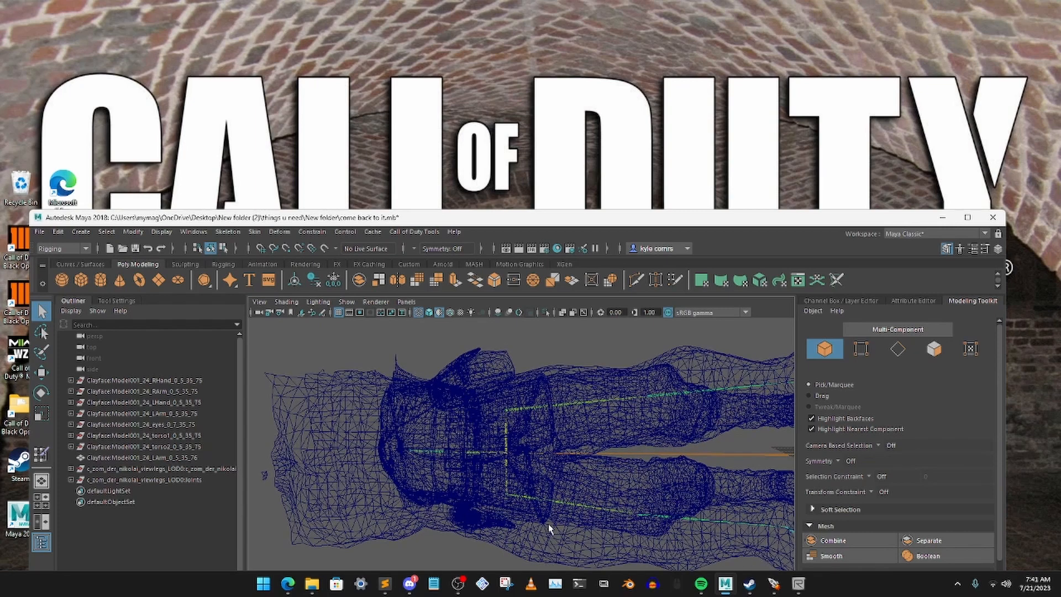
pyautogui.moveTo(549, 525)
pyautogui.keyDown('alt'); pyautogui.mouseDown()
pyautogui.moveTo(554, 486)
pyautogui.moveTo(556, 496)
pyautogui.moveTo(574, 459)
pyautogui.mouseUp(); pyautogui.keyUp('alt')
pyautogui.click(429, 313)
pyautogui.click(439, 313)
pyautogui.keyDown('alt'); pyautogui.moveTo(574, 459); pyautogui.dragTo(469, 412, button='right'); pyautogui.keyUp('alt')
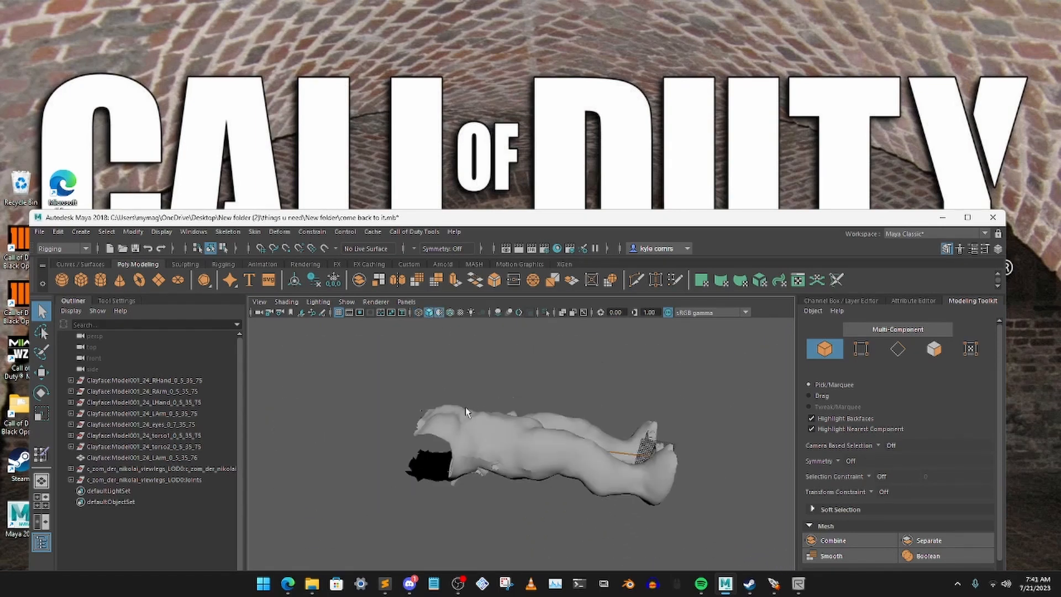
pyautogui.moveTo(500, 478)
pyautogui.keyDown('alt'); pyautogui.mouseDown()
pyautogui.moveTo(502, 449)
pyautogui.moveTo(505, 472)
pyautogui.moveTo(460, 450)
pyautogui.mouseUp(); pyautogui.keyUp('alt')
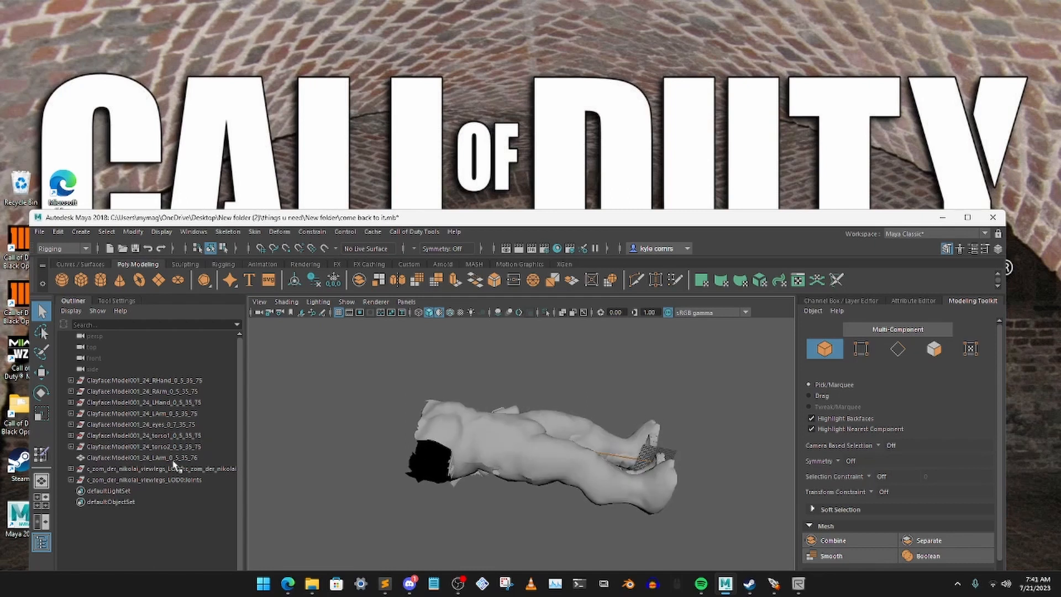
# - Add a nonlinear Bend deformer to the monster's body mesh Clayface:Model001_24_LArm_0_5_35_76
pyautogui.click(151, 457)
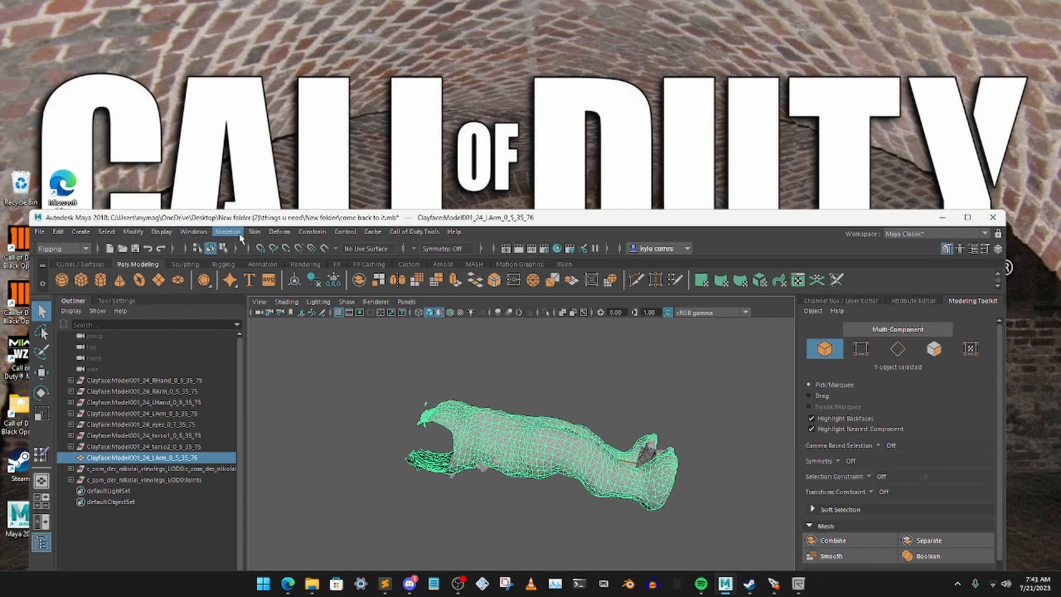
pyautogui.click(280, 235)
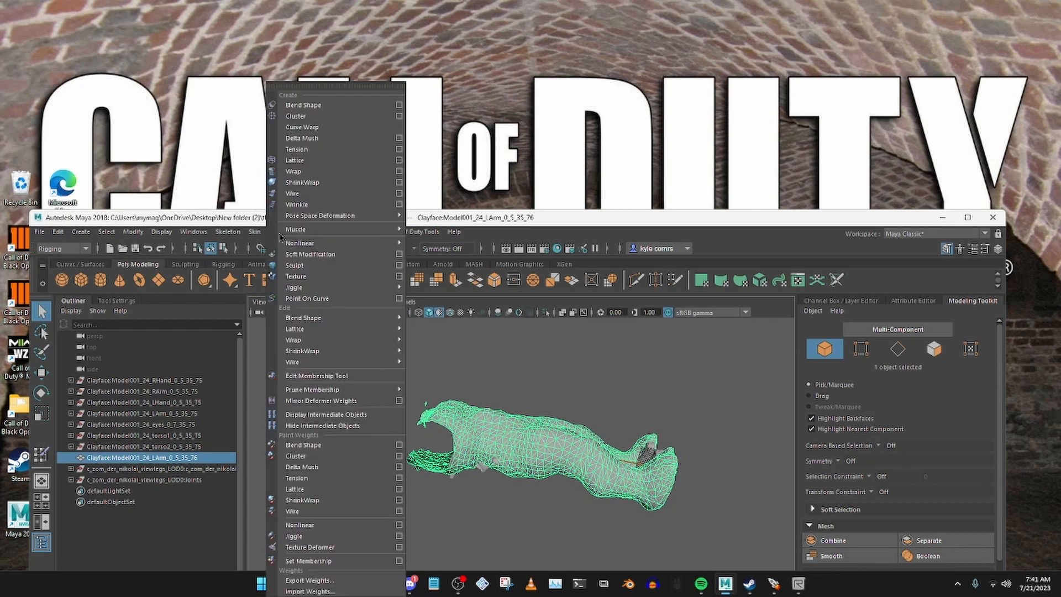
pyautogui.moveTo(312, 244)
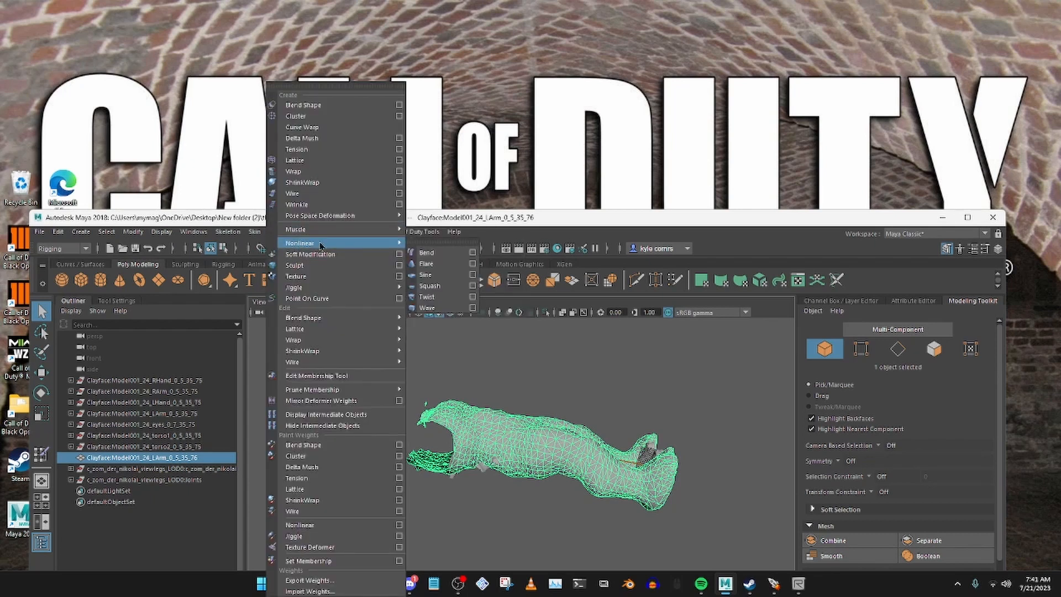
pyautogui.click(431, 254)
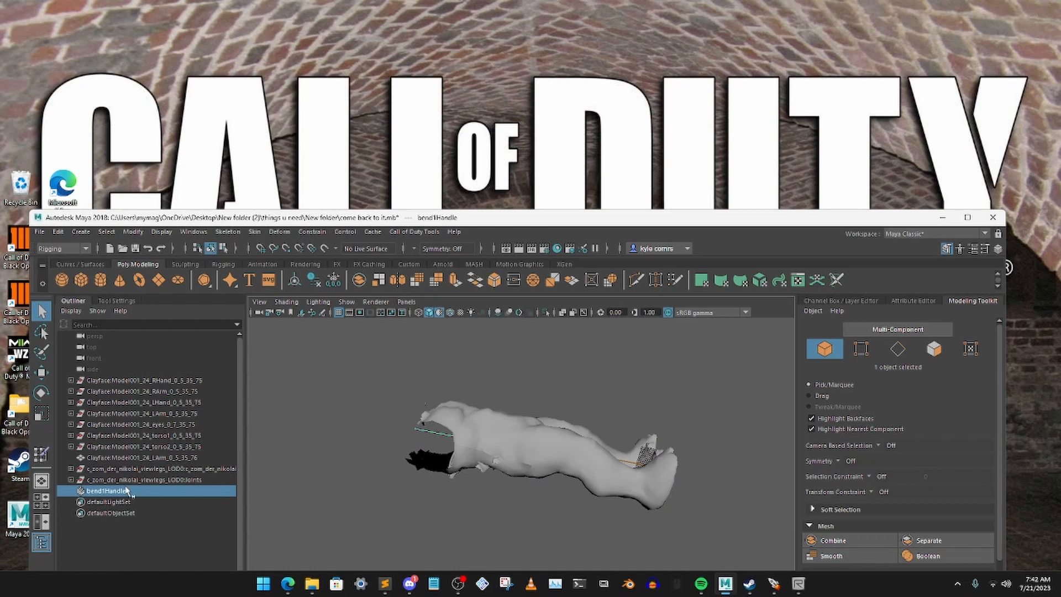
pyautogui.moveTo(434, 221); pyautogui.dragTo(430, 187)
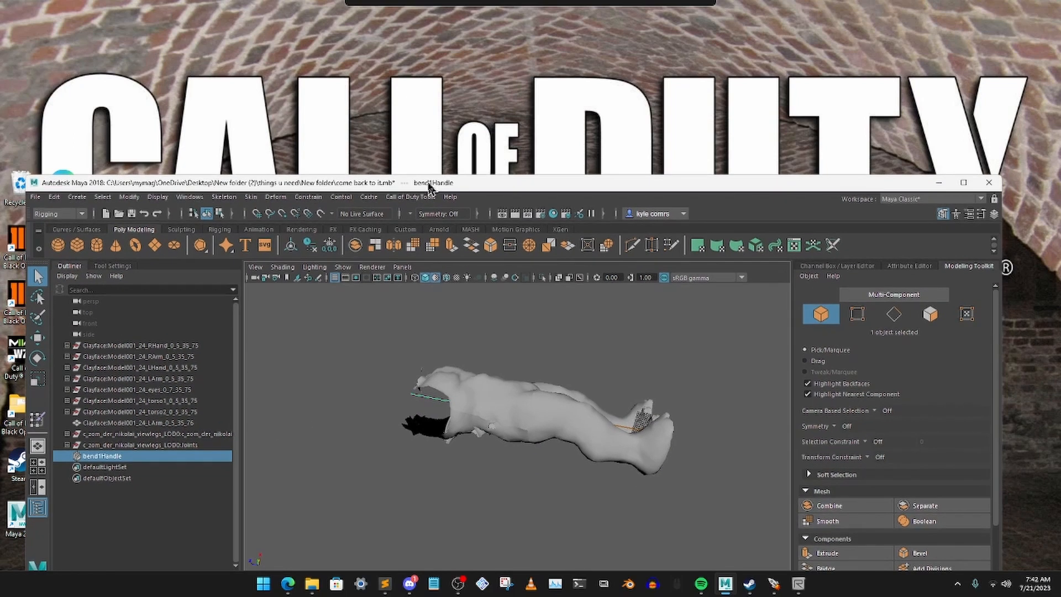
# - Set the bend handle's translation to 0 on the X, Y and Z axes in its transform attributes
pyautogui.keyDown('alt'); pyautogui.moveTo(481, 442); pyautogui.dragTo(457, 495); pyautogui.keyUp('alt')
pyautogui.click(37, 359)
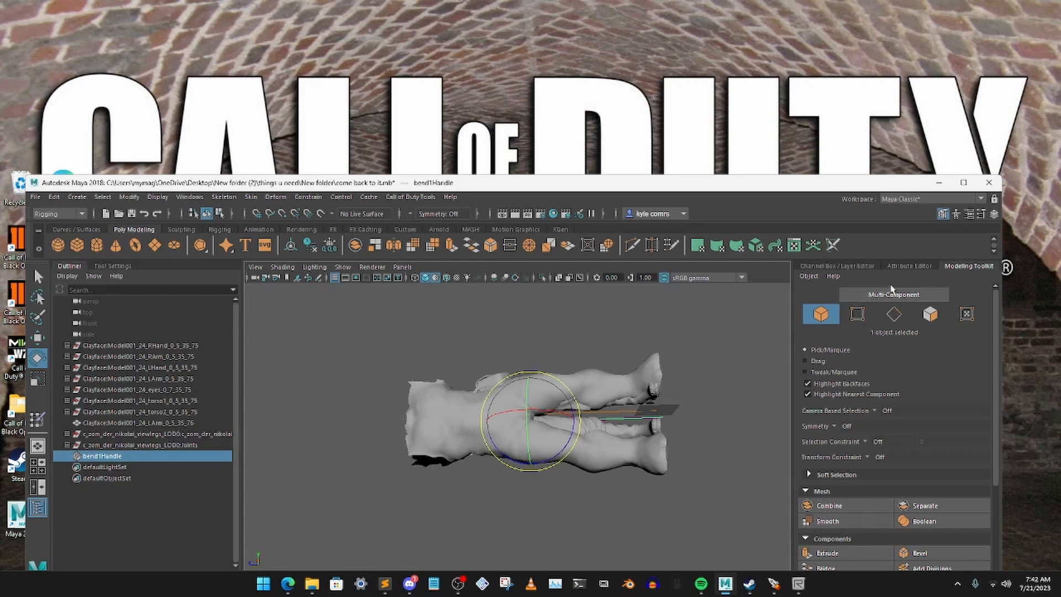
pyautogui.click(909, 266)
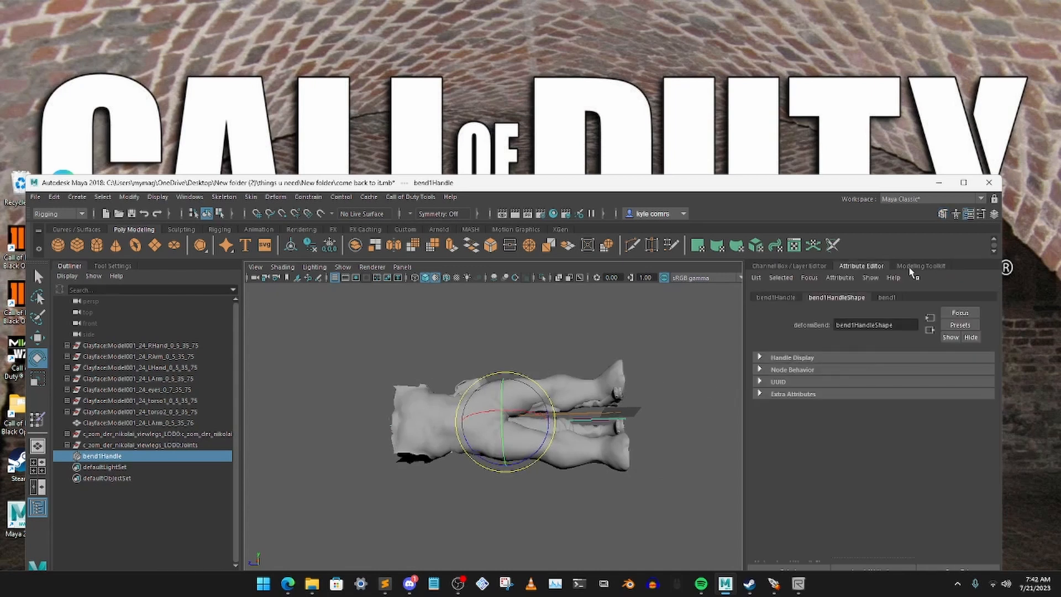
pyautogui.click(885, 298)
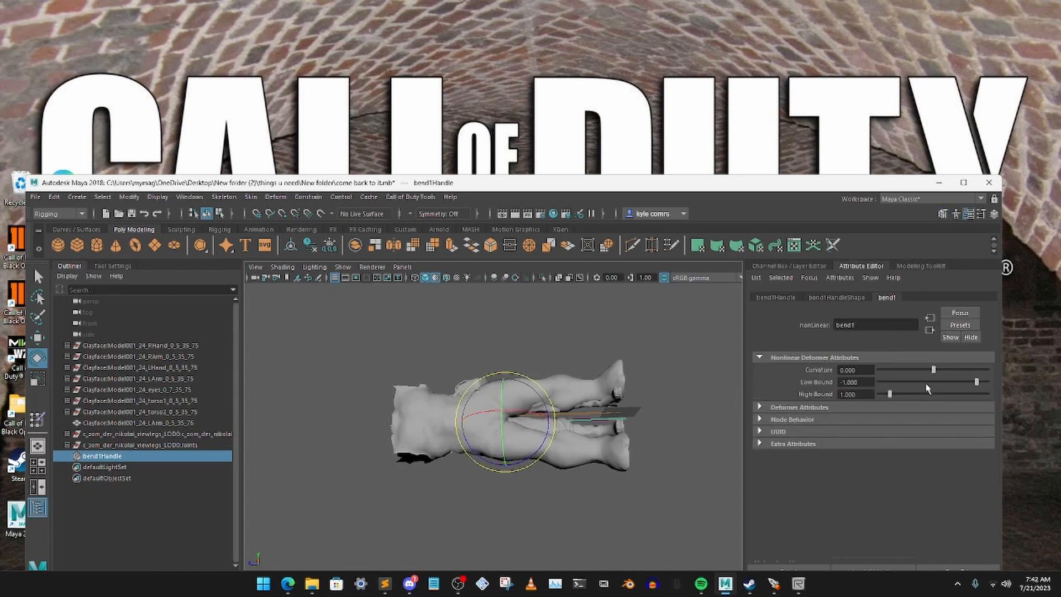
pyautogui.click(829, 298)
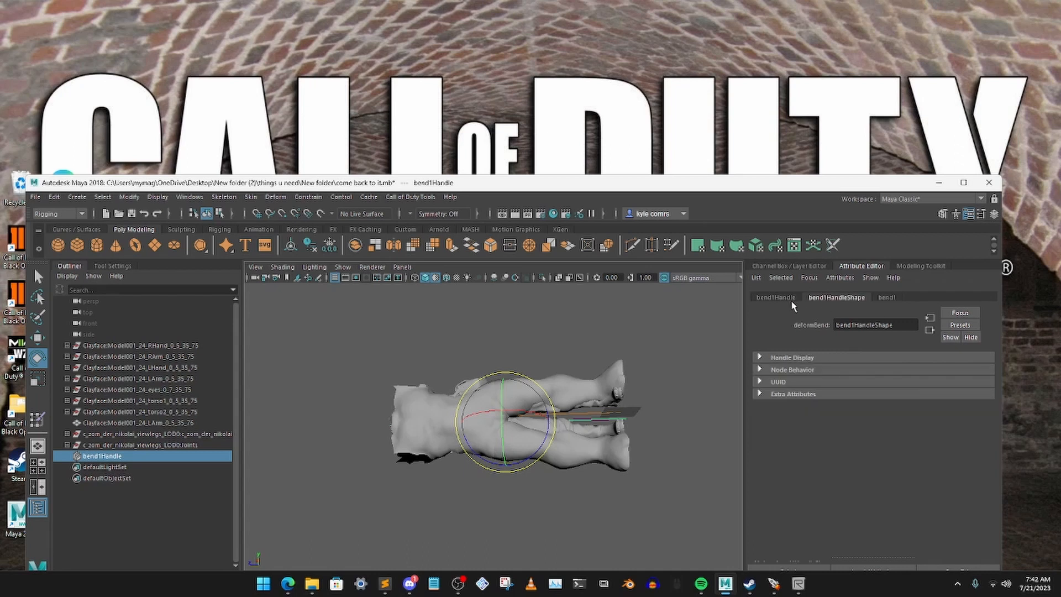
pyautogui.click(777, 298)
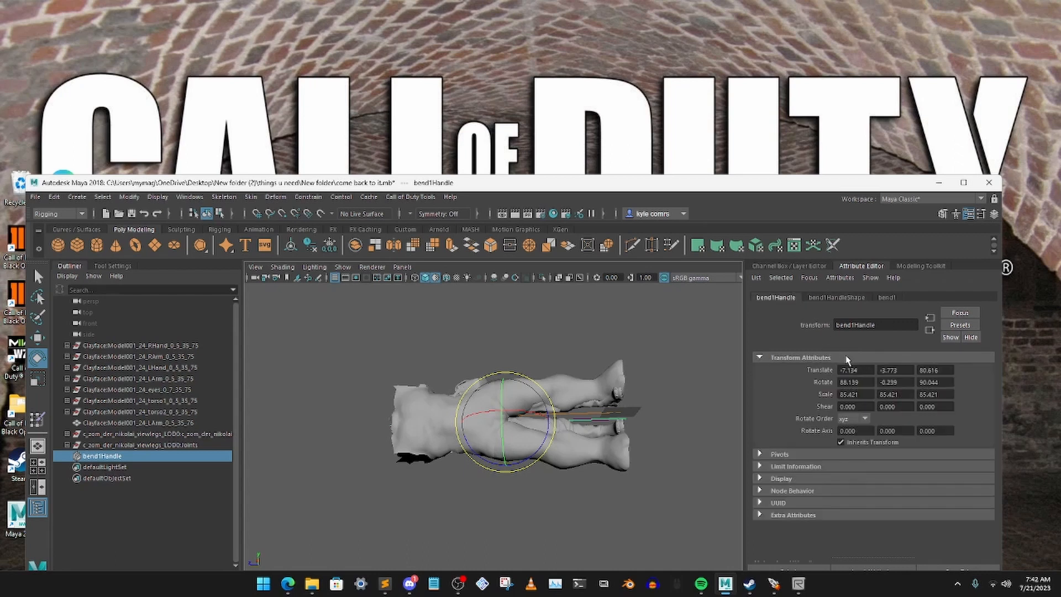
pyautogui.click(865, 370)
pyautogui.write('0')
pyautogui.click(905, 370)
pyautogui.write('0')
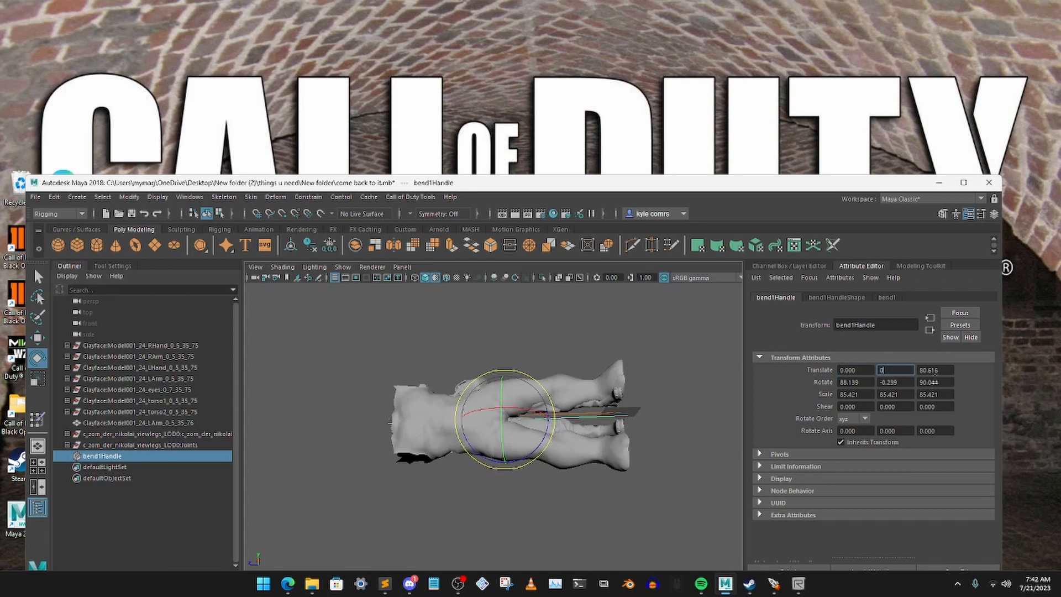
pyautogui.click(945, 370)
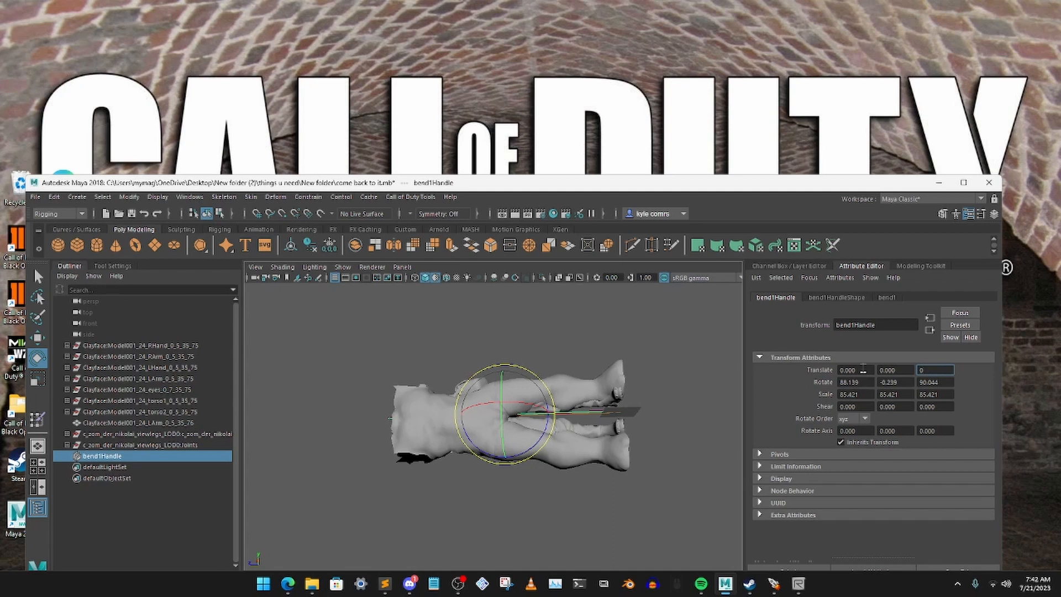
pyautogui.write('0')
# - Set the bend handle's rotation to 0 on the X, Y and Z axes
pyautogui.click(855, 382)
pyautogui.write('0')
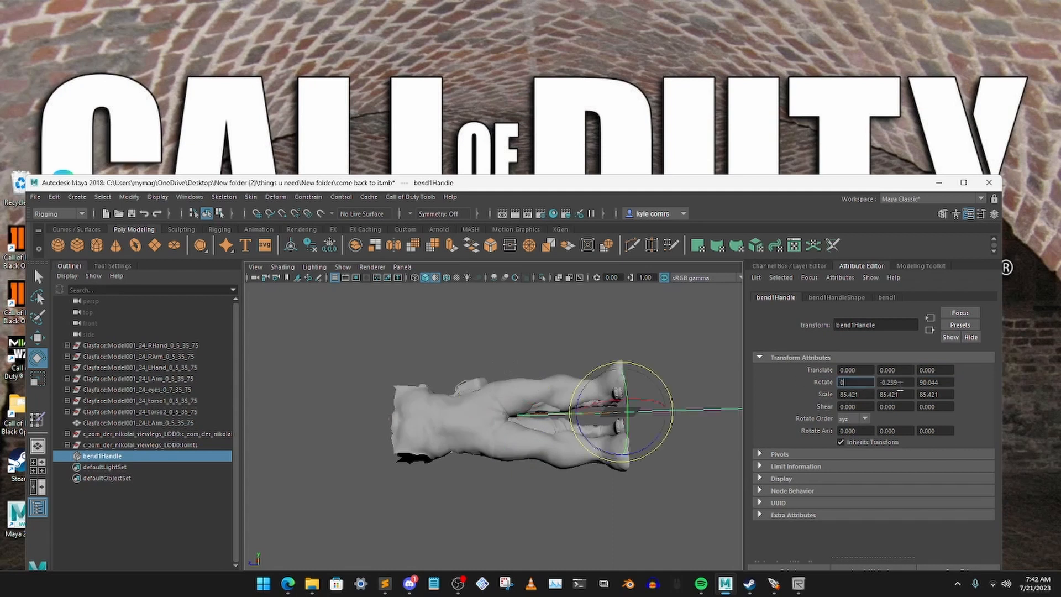
pyautogui.click(897, 382)
pyautogui.write('0')
pyautogui.click(946, 382)
pyautogui.write('0')
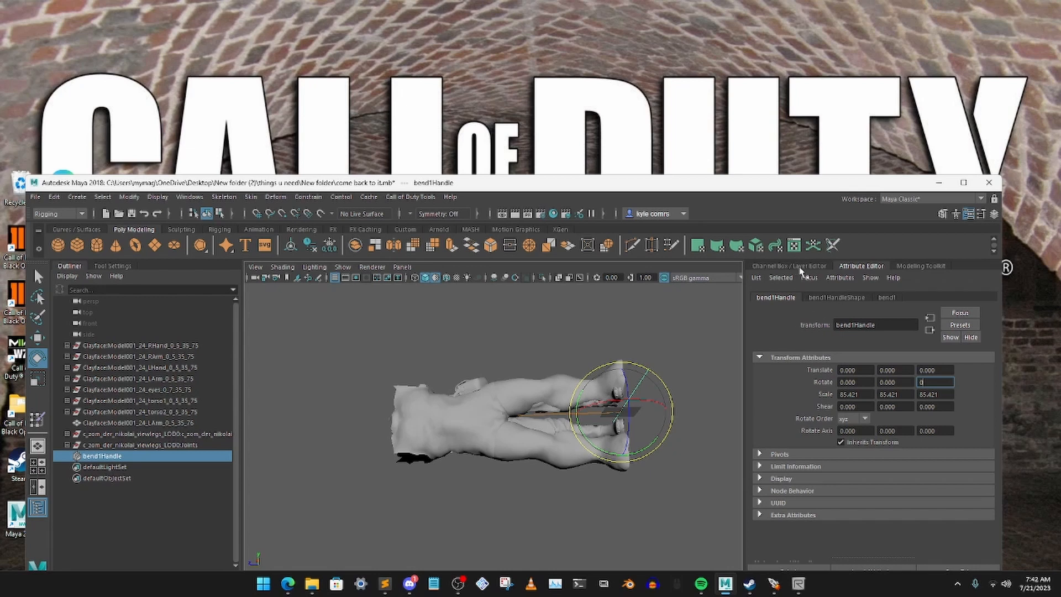
# - Set the bend handle's Translate Z to 90 and its Rotate X to 90
pyautogui.click(787, 267)
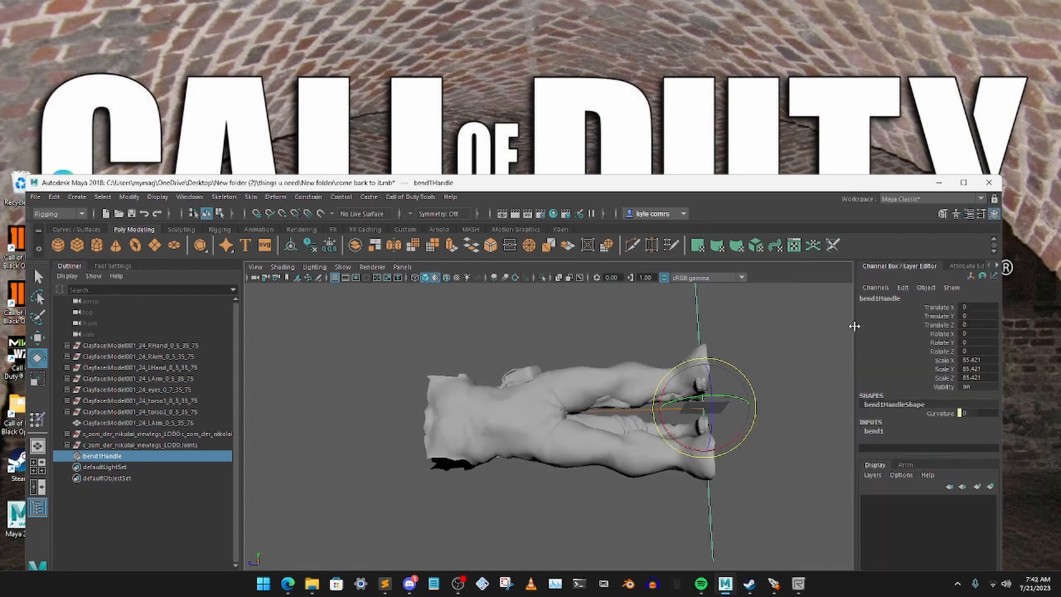
pyautogui.moveTo(854, 326); pyautogui.dragTo(794, 329)
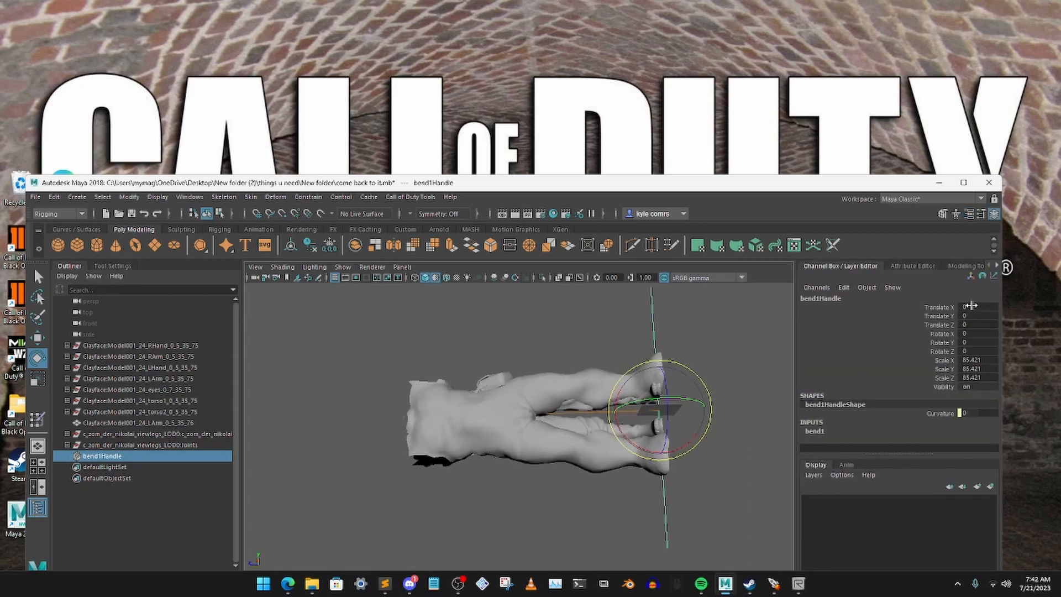
pyautogui.click(970, 326)
pyautogui.press('Return')
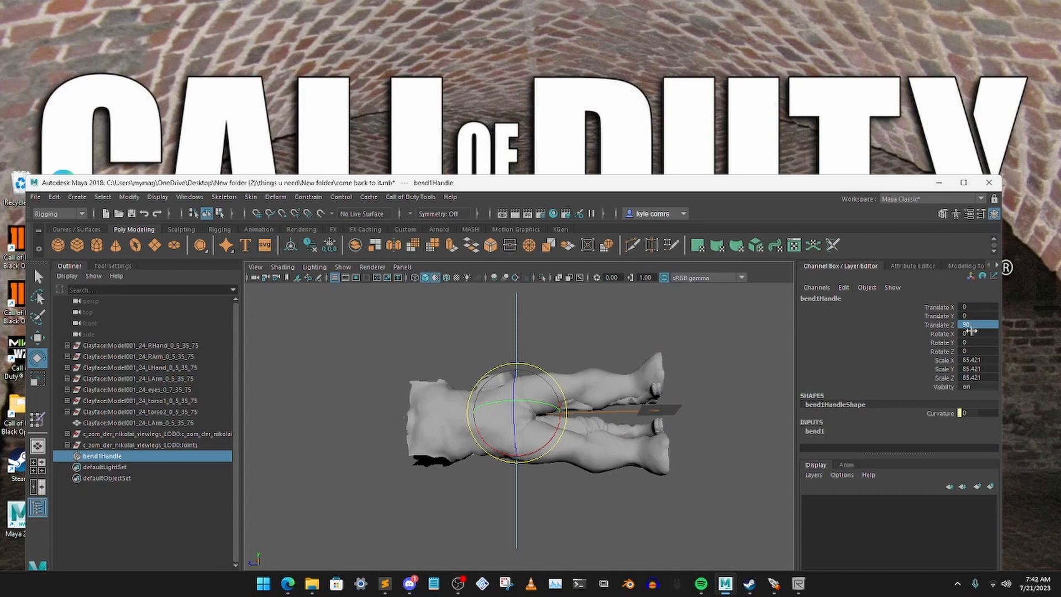
pyautogui.doubleClick(968, 333)
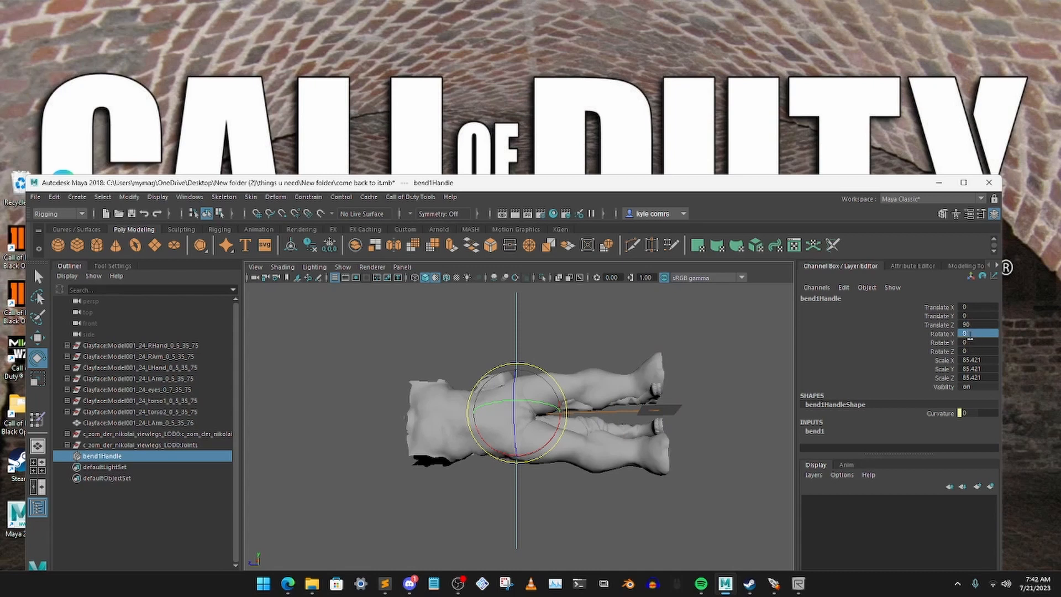
pyautogui.write('90')
pyautogui.press('Return')
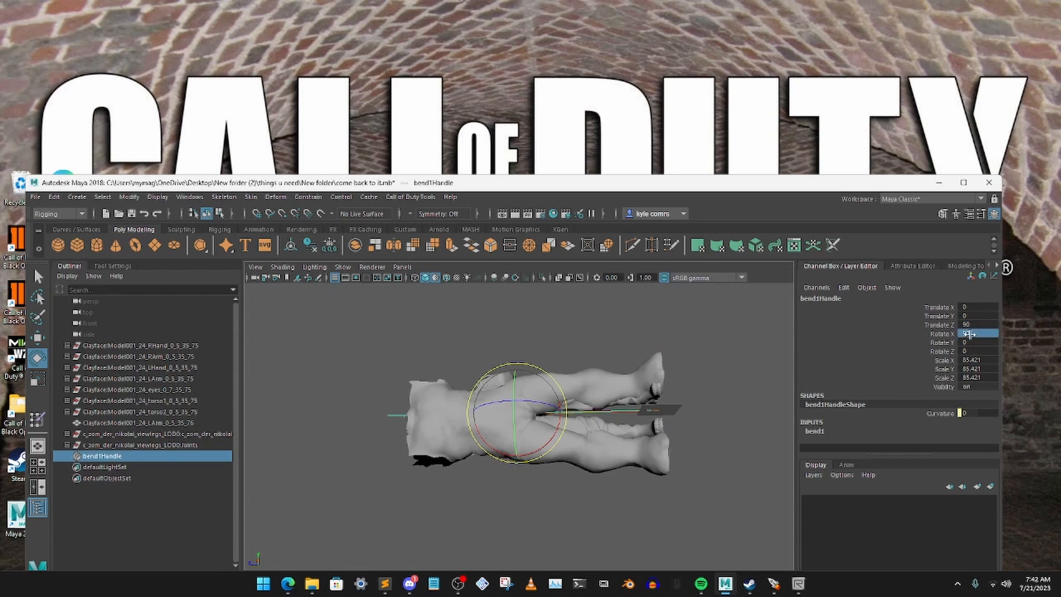
# - Set the Low Bound of the bend1 deformer to 0 in its nonlinear deformer attributes
pyautogui.click(913, 265)
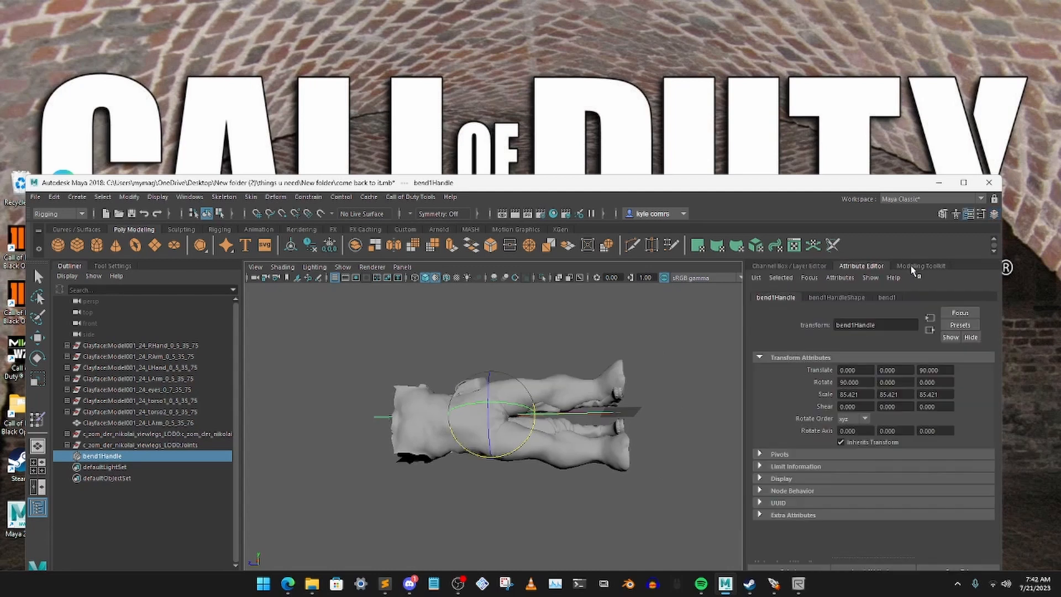
pyautogui.click(913, 267)
pyautogui.click(886, 267)
pyautogui.click(885, 298)
pyautogui.moveTo(744, 326); pyautogui.dragTo(704, 326)
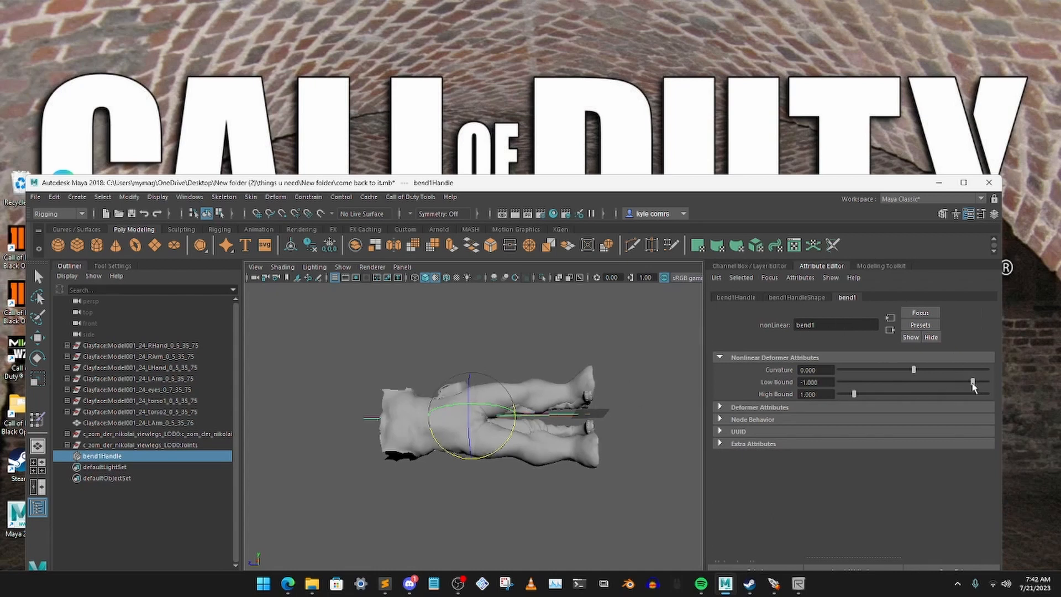
pyautogui.moveTo(974, 386); pyautogui.dragTo(1011, 392)
# - Bend the monster's upper body by adjusting the bend1 deformer's Curvature to about -119
pyautogui.keyDown('alt'); pyautogui.moveTo(572, 446); pyautogui.dragTo(482, 387); pyautogui.keyUp('alt')
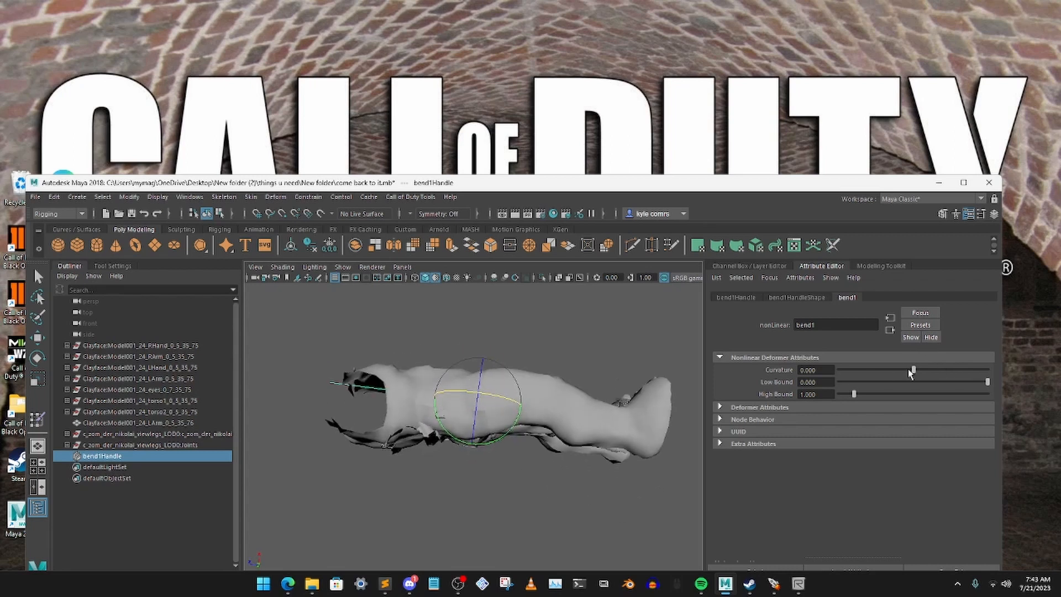
pyautogui.moveTo(913, 371); pyautogui.dragTo(869, 376)
pyautogui.moveTo(412, 426)
pyautogui.keyDown('alt'); pyautogui.mouseDown()
pyautogui.moveTo(395, 424)
pyautogui.moveTo(422, 425)
pyautogui.mouseUp(); pyautogui.keyUp('alt')
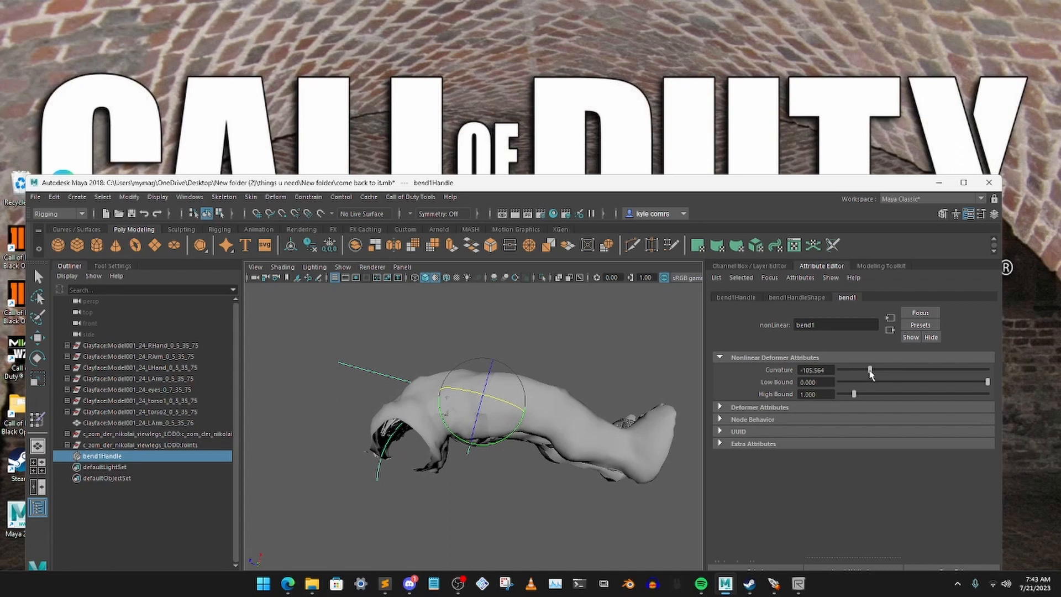
pyautogui.moveTo(868, 374); pyautogui.dragTo(865, 374)
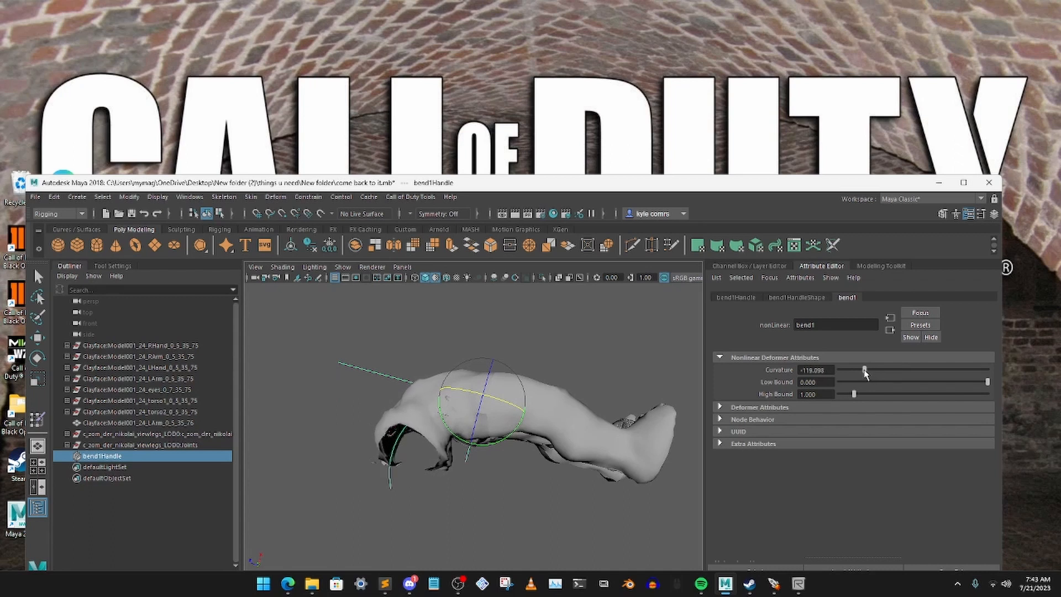
pyautogui.keyDown('alt'); pyautogui.moveTo(519, 414); pyautogui.dragTo(544, 451); pyautogui.keyUp('alt')
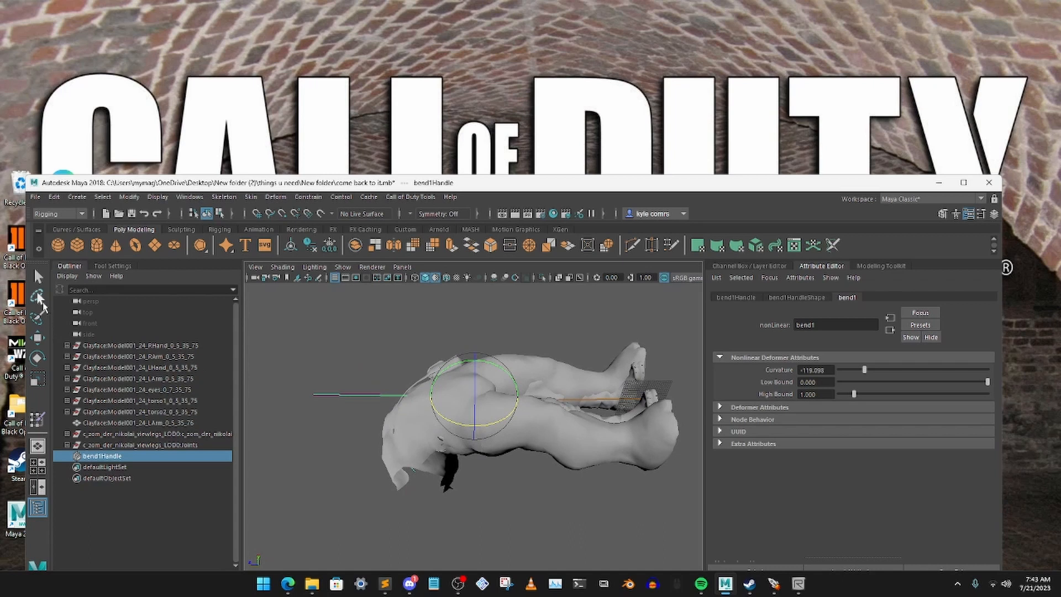
# - Select the Nikolai viewlegs mesh group c_zom_der_nikolai_viewlegs_LOD0 with its full hierarchy and delete it
pyautogui.click(39, 277)
pyautogui.click(334, 330)
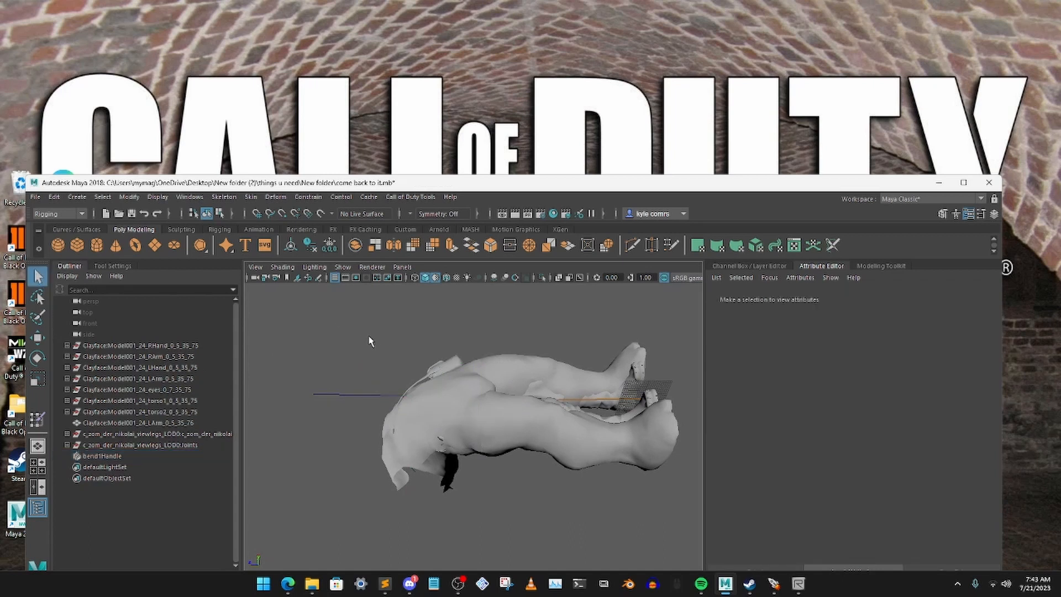
pyautogui.keyDown('alt'); pyautogui.moveTo(370, 341); pyautogui.dragTo(378, 366); pyautogui.keyUp('alt')
pyautogui.click(165, 434)
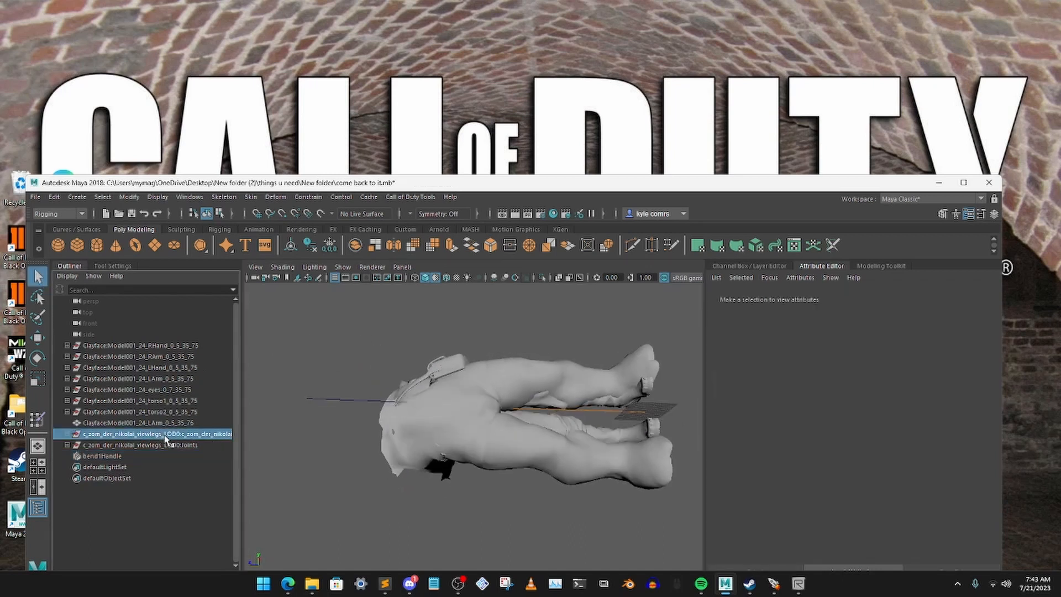
pyautogui.click(103, 200)
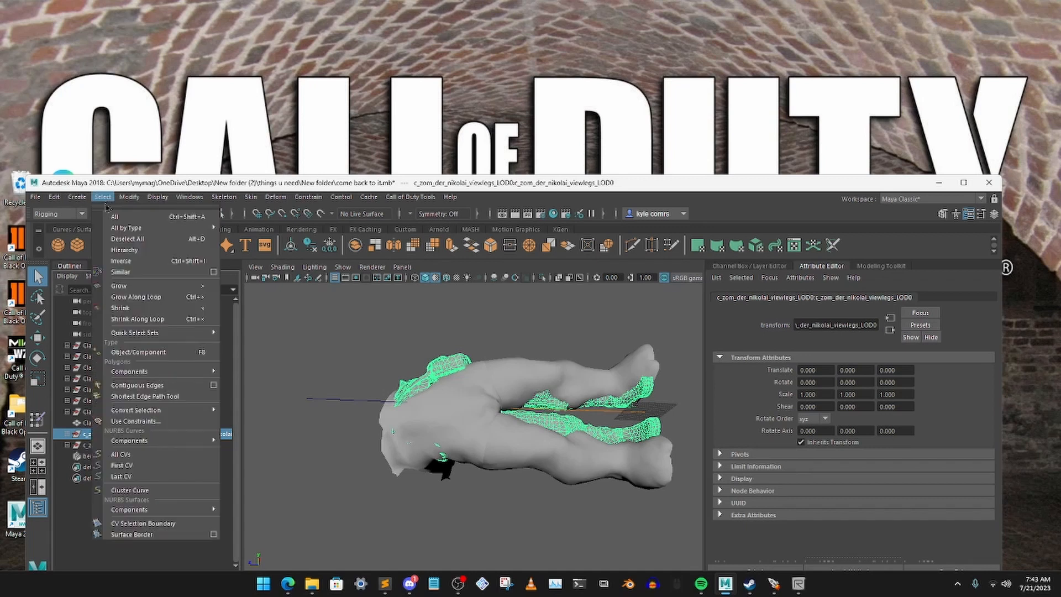
pyautogui.click(137, 249)
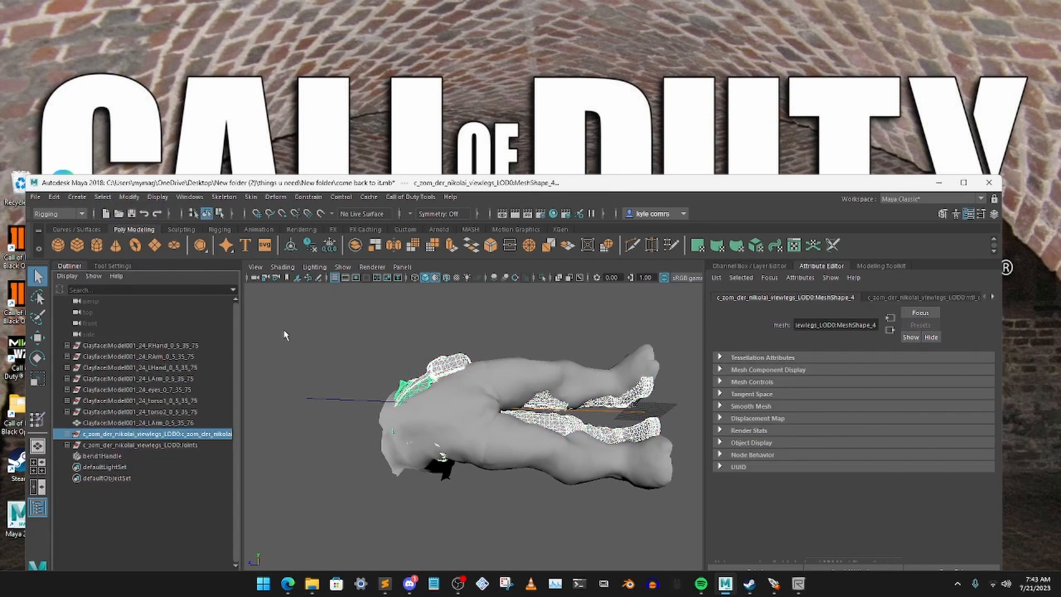
pyautogui.press('Delete')
# - Inspect the bent body mesh and the joints inside it in wireframe, and return to shaded display
pyautogui.keyDown('alt'); pyautogui.moveTo(336, 413); pyautogui.dragTo(402, 424); pyautogui.keyUp('alt')
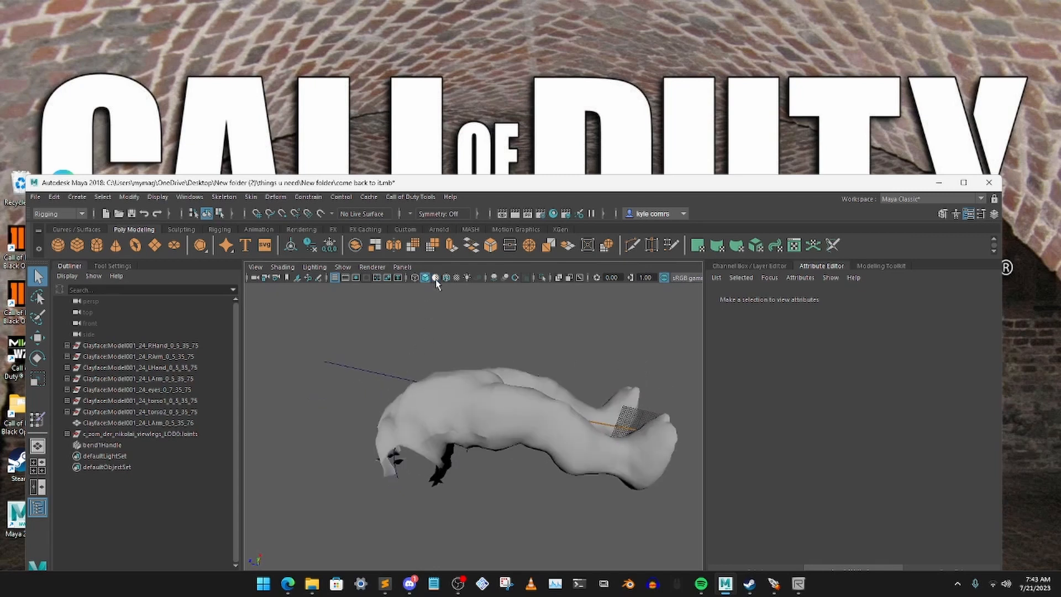
pyautogui.keyDown('alt'); pyautogui.moveTo(468, 347); pyautogui.dragTo(466, 394); pyautogui.keyUp('alt')
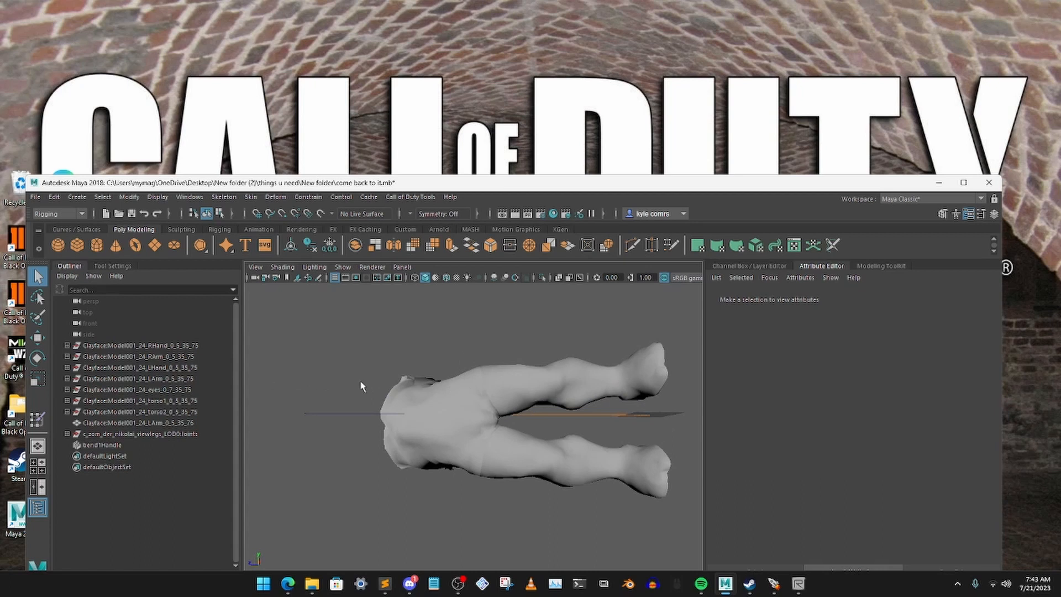
pyautogui.click(415, 277)
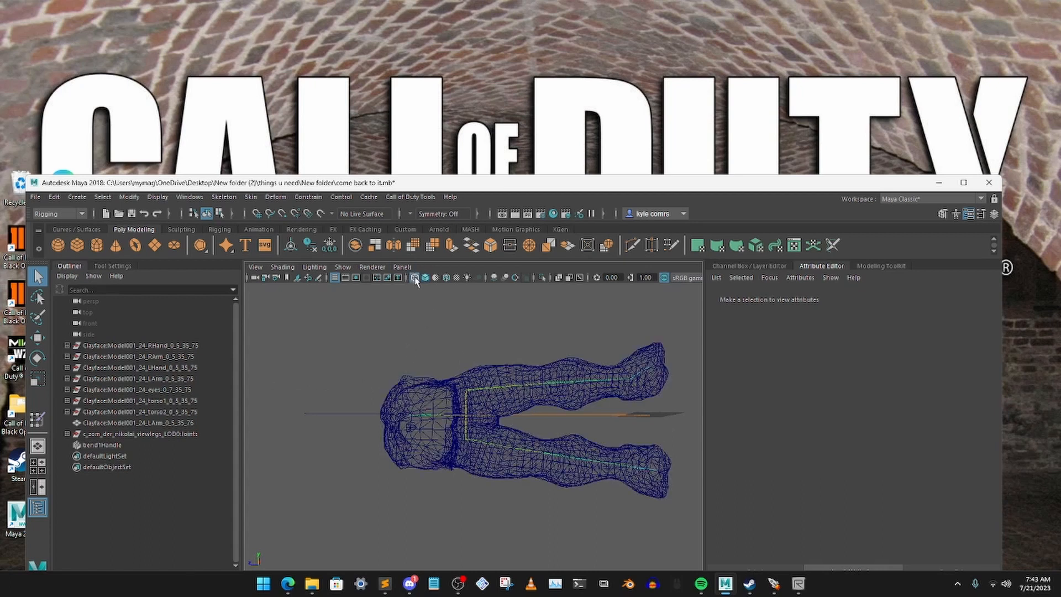
pyautogui.click(424, 277)
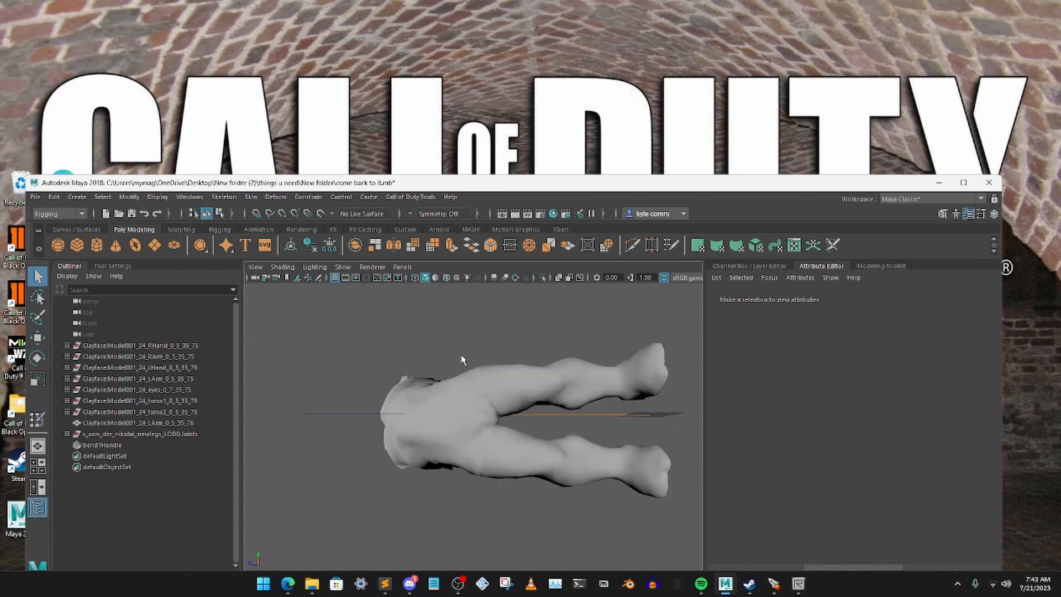
# - Start the Paint Skin Weights Tool on the body mesh Clayface:Model001_24_LArm_0_5_35_76 and show its settings
pyautogui.click(132, 423)
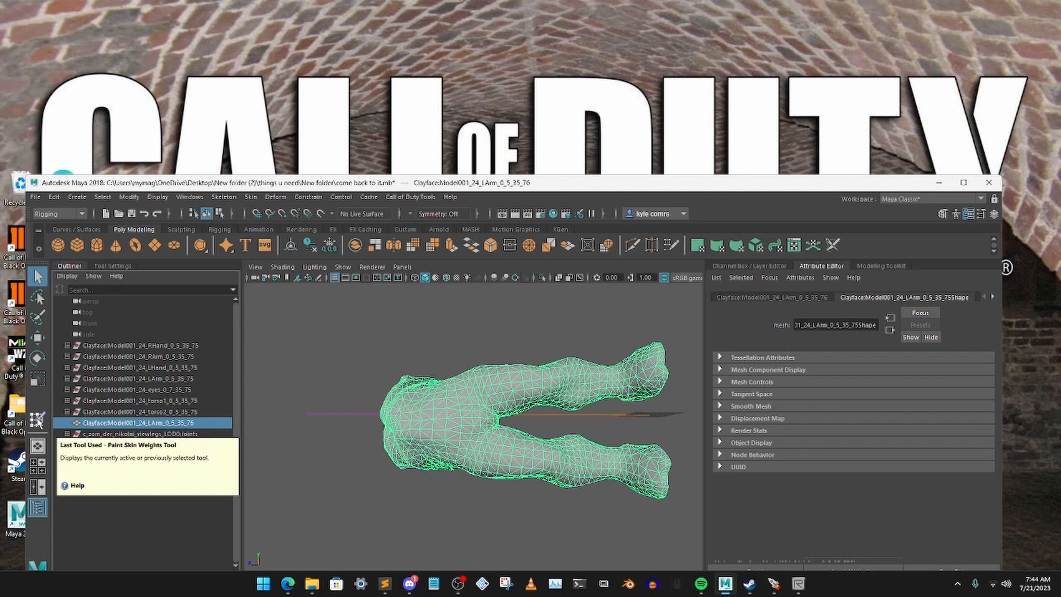
pyautogui.click(37, 420)
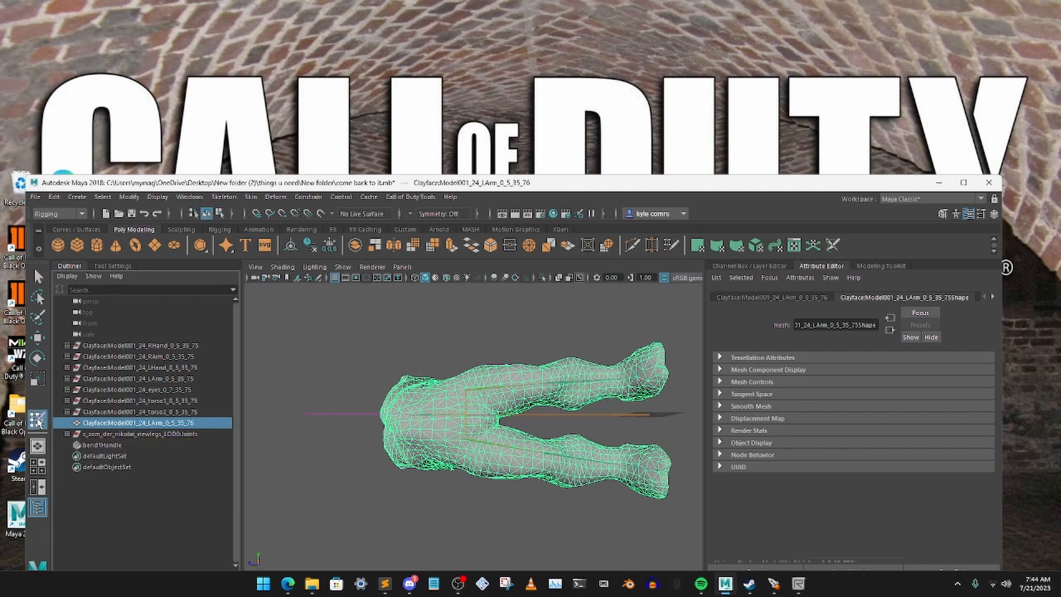
pyautogui.click(114, 268)
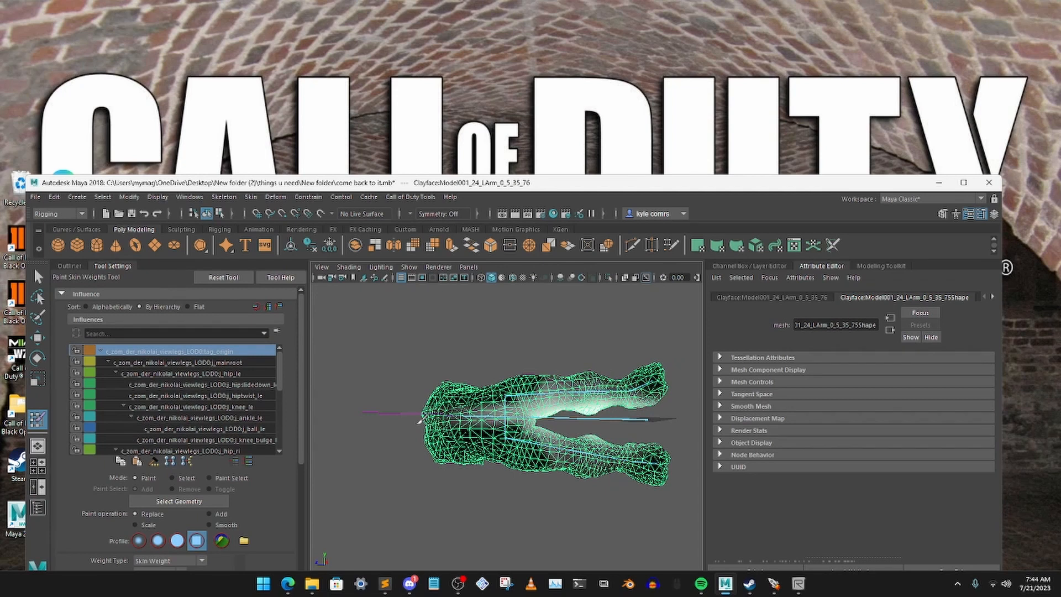
# - Flood the tag_origin influence with a weight value of -1 and lock that influence
pyautogui.scroll(-5, 254, 500)
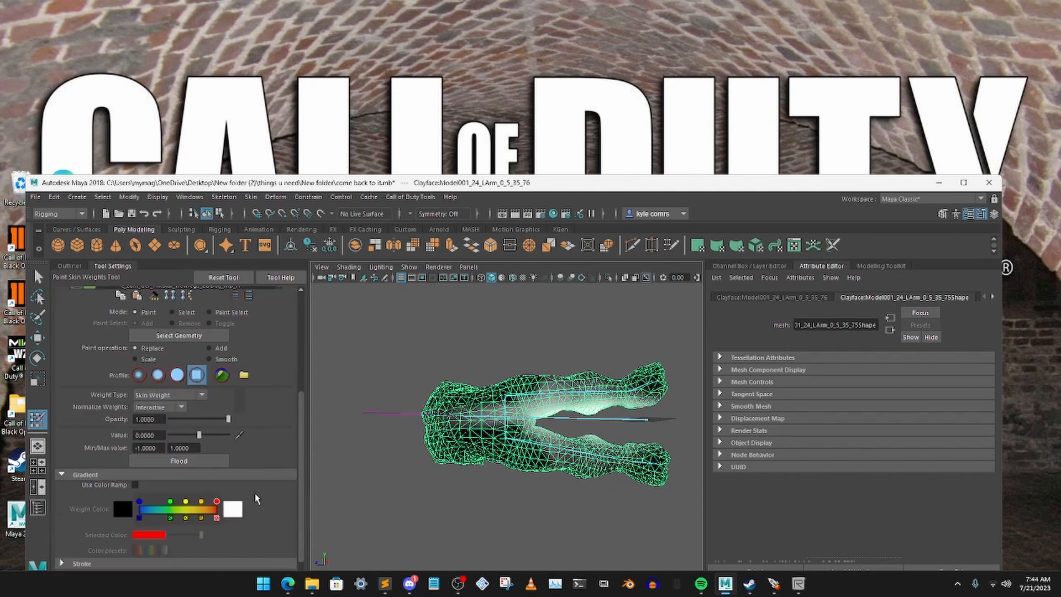
pyautogui.moveTo(198, 435); pyautogui.dragTo(154, 438)
pyautogui.scroll(5, 296, 452)
pyautogui.scroll(-5, 296, 451)
pyautogui.click(203, 460)
pyautogui.scroll(5, 258, 454)
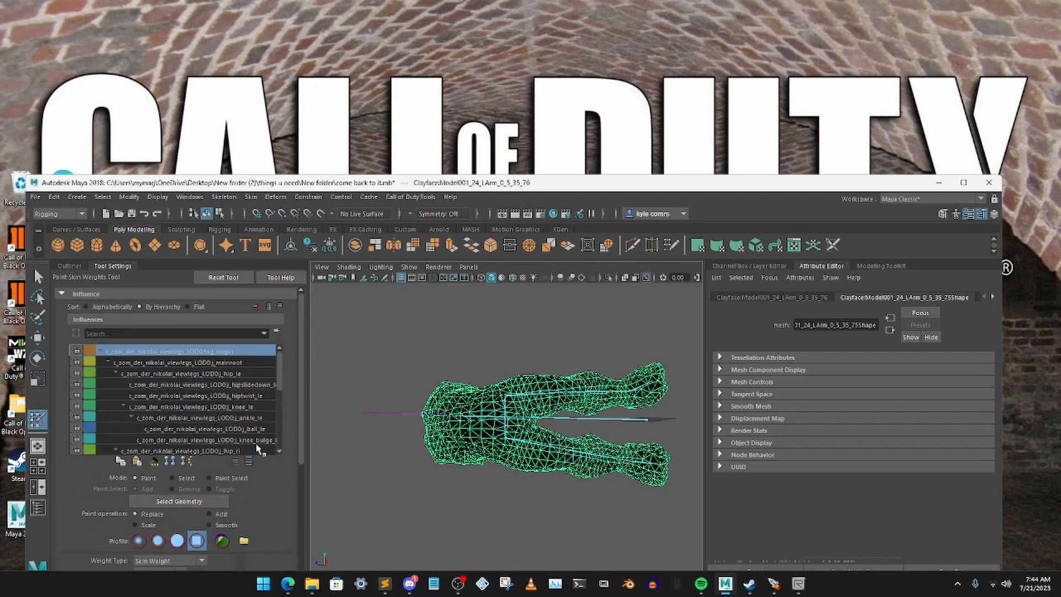
pyautogui.click(77, 352)
# - Flood the j_mainroot influence with the value -1 and lock that influence
pyautogui.click(220, 363)
pyautogui.scroll(-3, 259, 464)
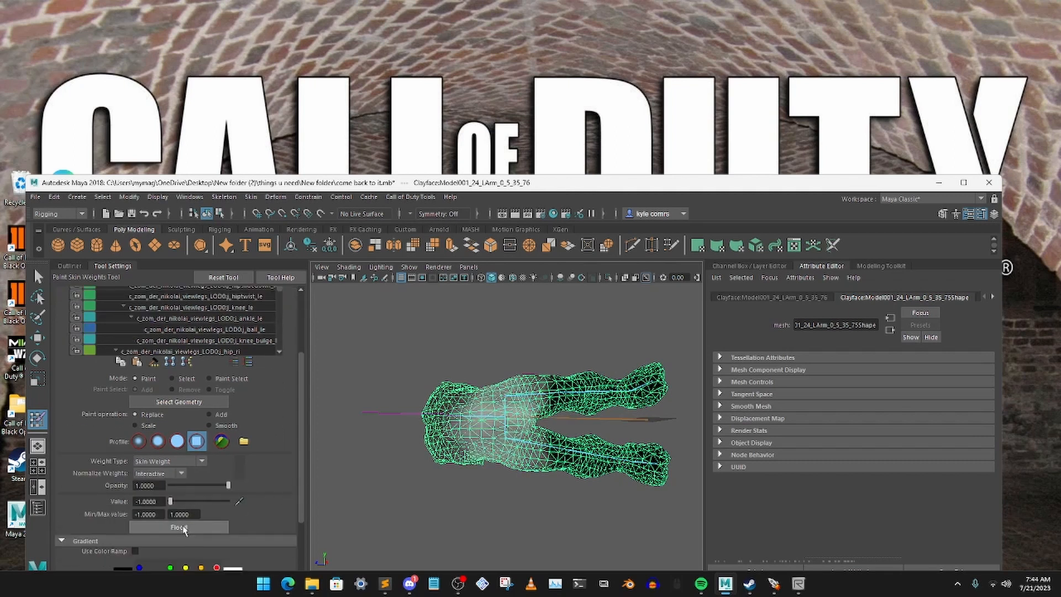
pyautogui.scroll(3, 260, 467)
pyautogui.click(76, 363)
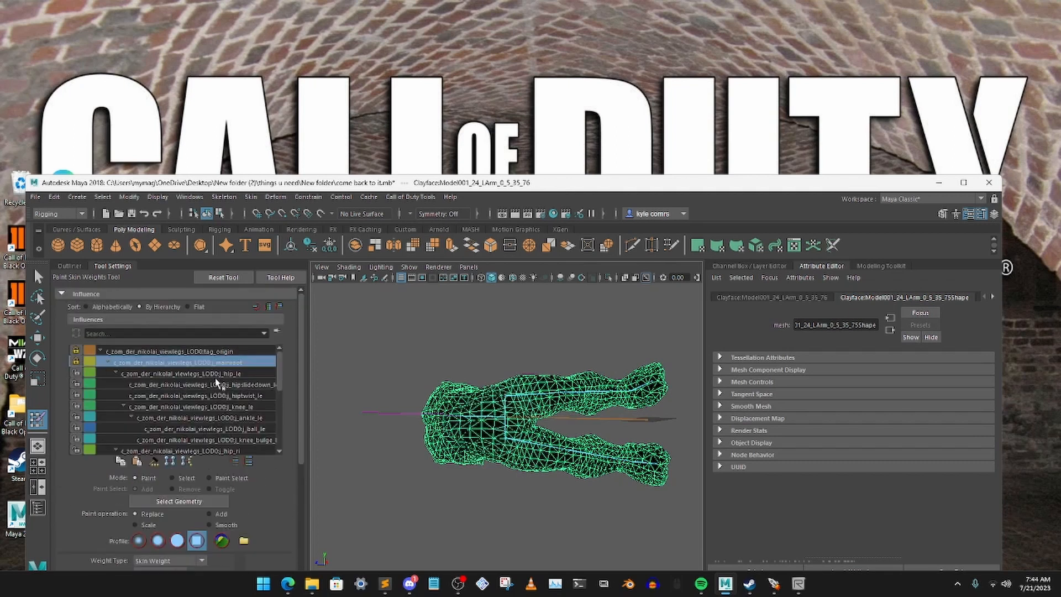
# - Flood the tag_sync influence with the value -1 and lock that influence
pyautogui.scroll(-1, 227, 390)
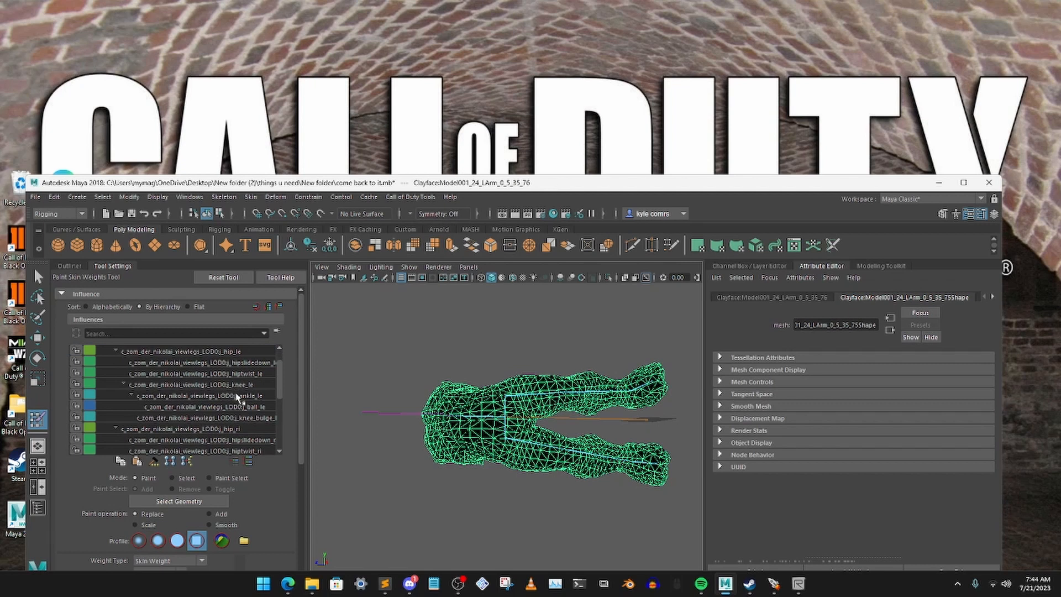
pyautogui.scroll(-3, 238, 395)
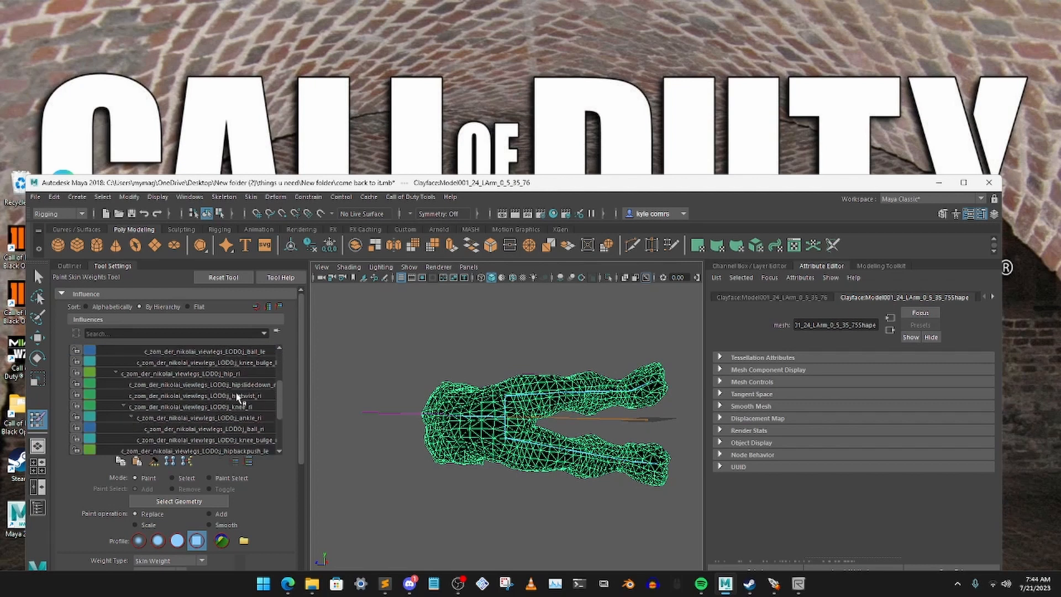
pyautogui.moveTo(311, 401); pyautogui.dragTo(477, 401)
pyautogui.scroll(-2, 286, 395)
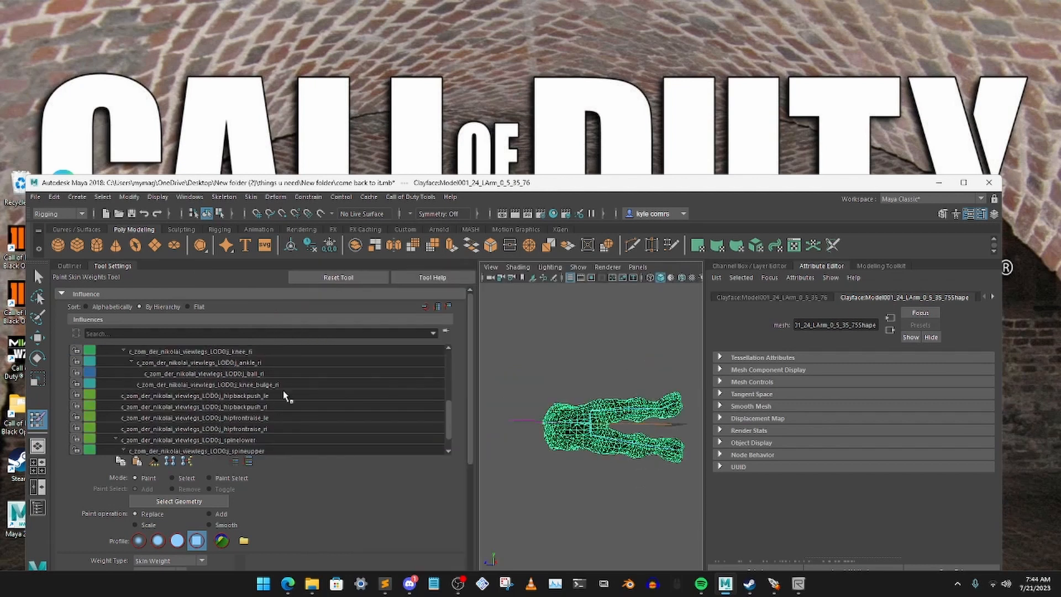
pyautogui.scroll(-1, 286, 395)
pyautogui.scroll(5, 289, 422)
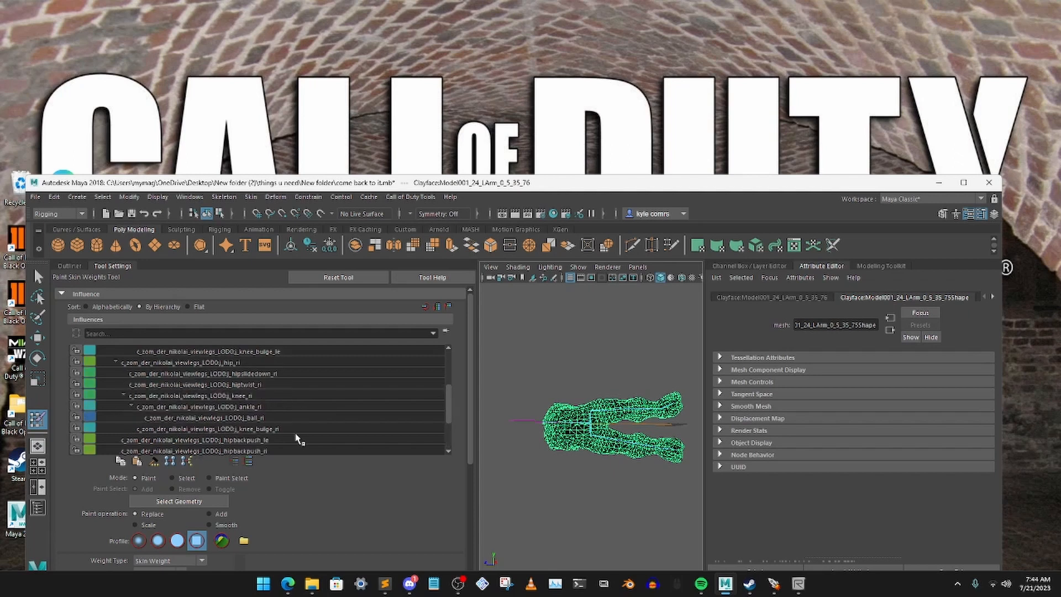
pyautogui.scroll(-5, 295, 429)
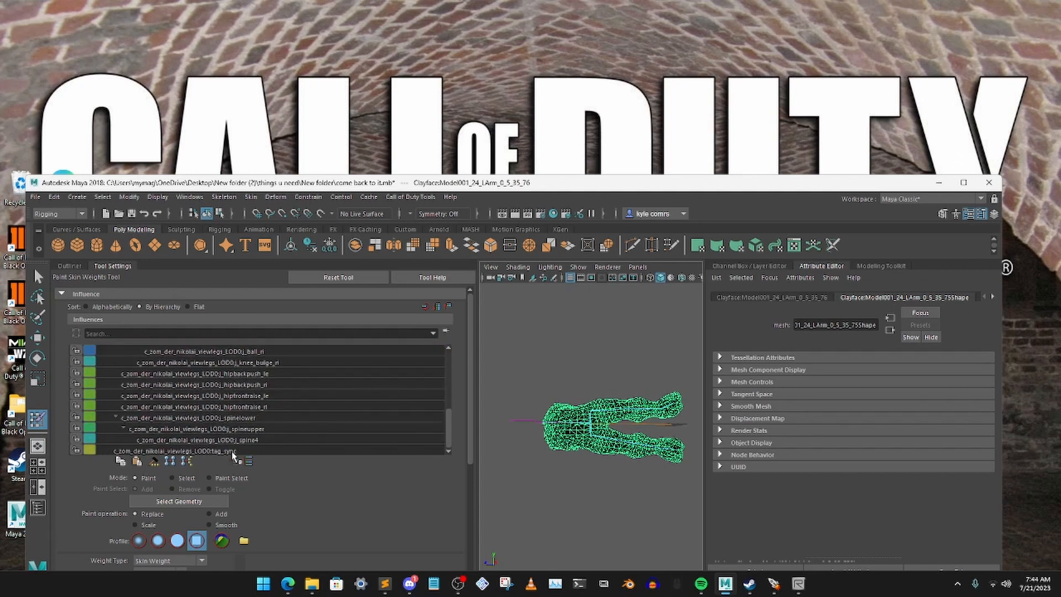
pyautogui.click(232, 451)
pyautogui.scroll(-4, 301, 500)
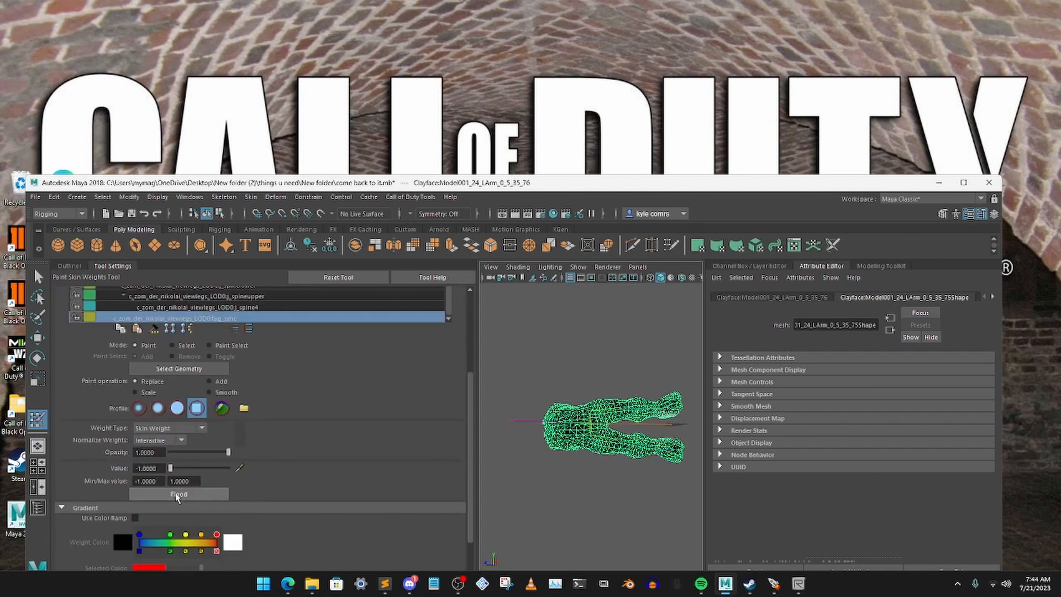
pyautogui.scroll(3, 177, 498)
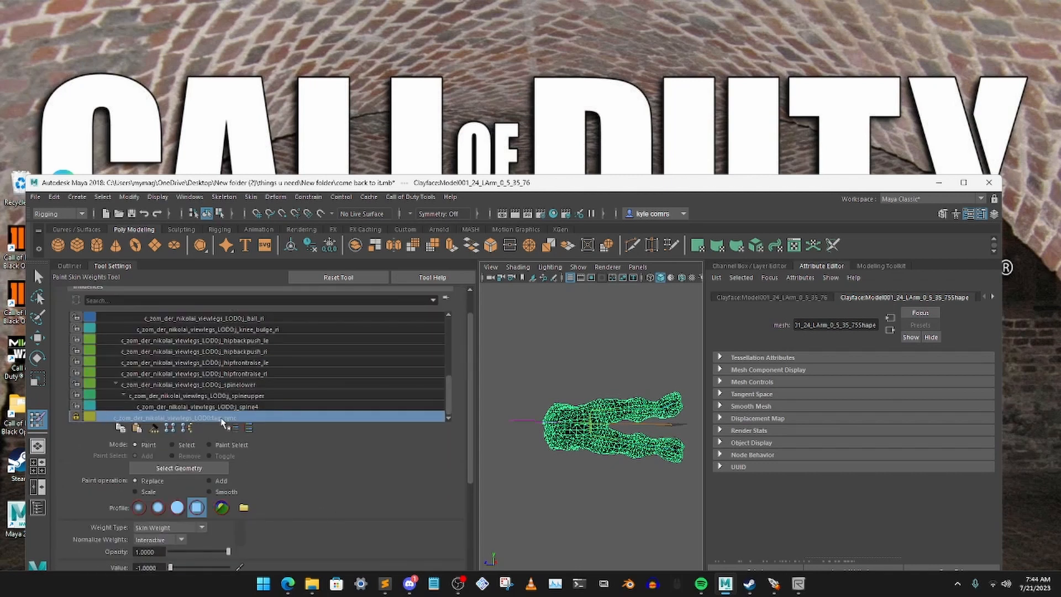
# - Rotate the joint j_hip_le to about 56 degrees in Y so that its leg swings away from the other one
pyautogui.scroll(5, 268, 413)
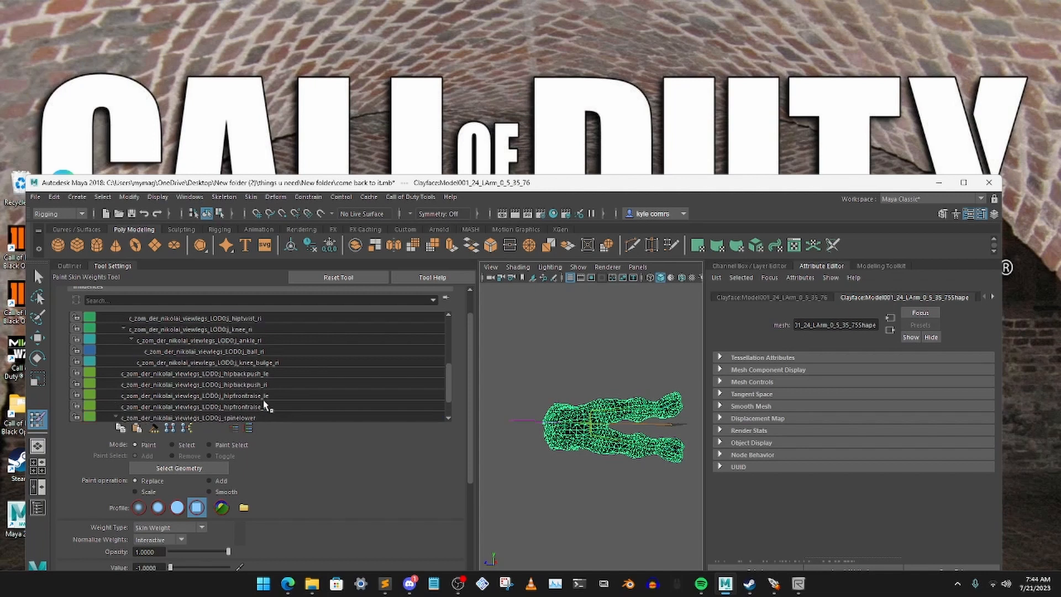
pyautogui.scroll(6, 246, 376)
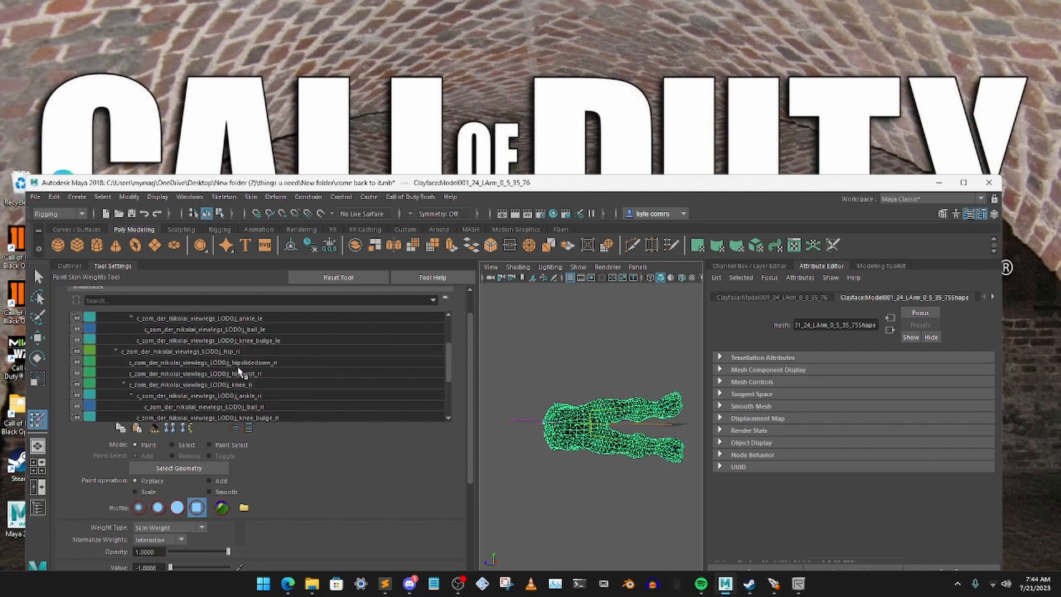
pyautogui.scroll(3, 238, 367)
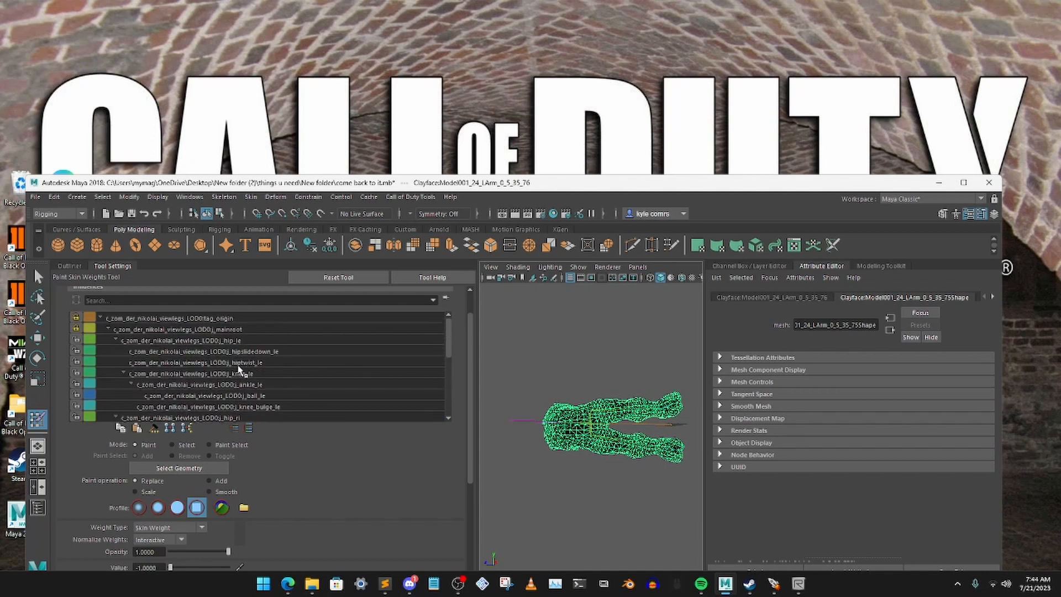
pyautogui.click(75, 268)
pyautogui.click(38, 276)
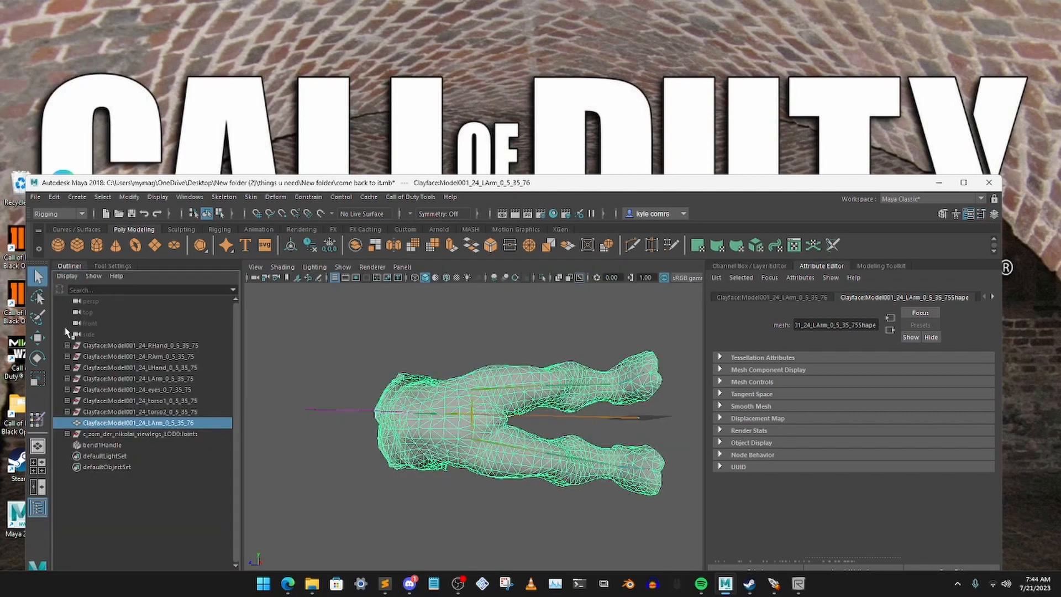
pyautogui.click(37, 358)
pyautogui.click(433, 367)
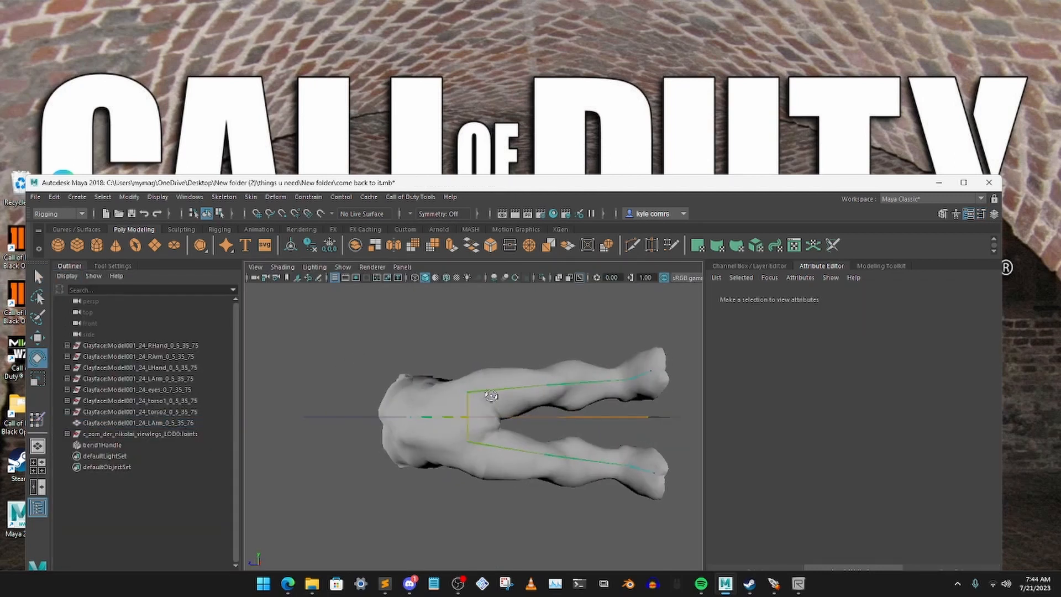
pyautogui.moveTo(513, 353); pyautogui.dragTo(563, 450)
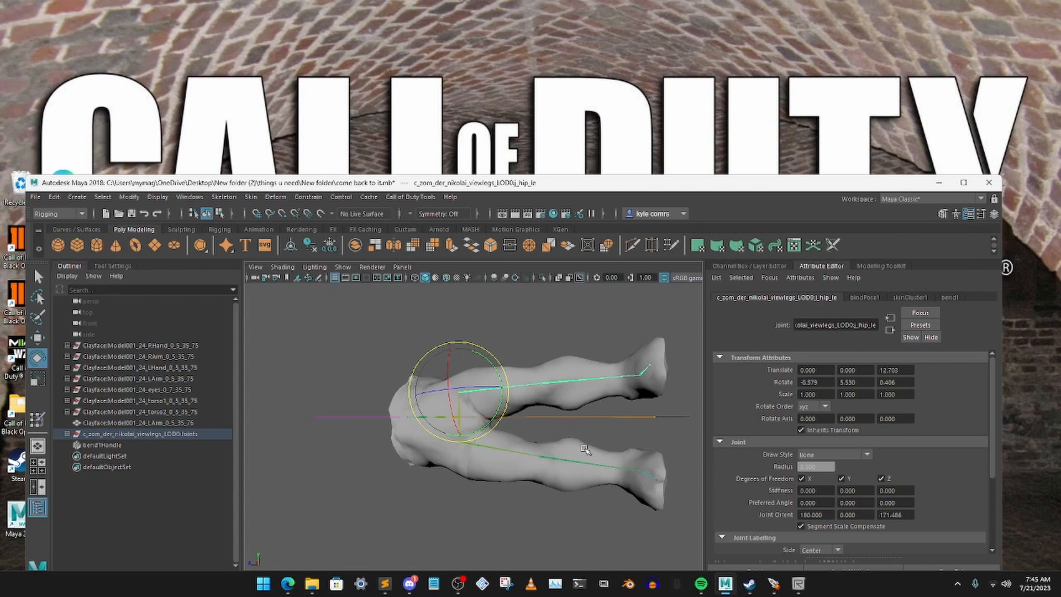
pyautogui.moveTo(507, 412); pyautogui.dragTo(566, 452)
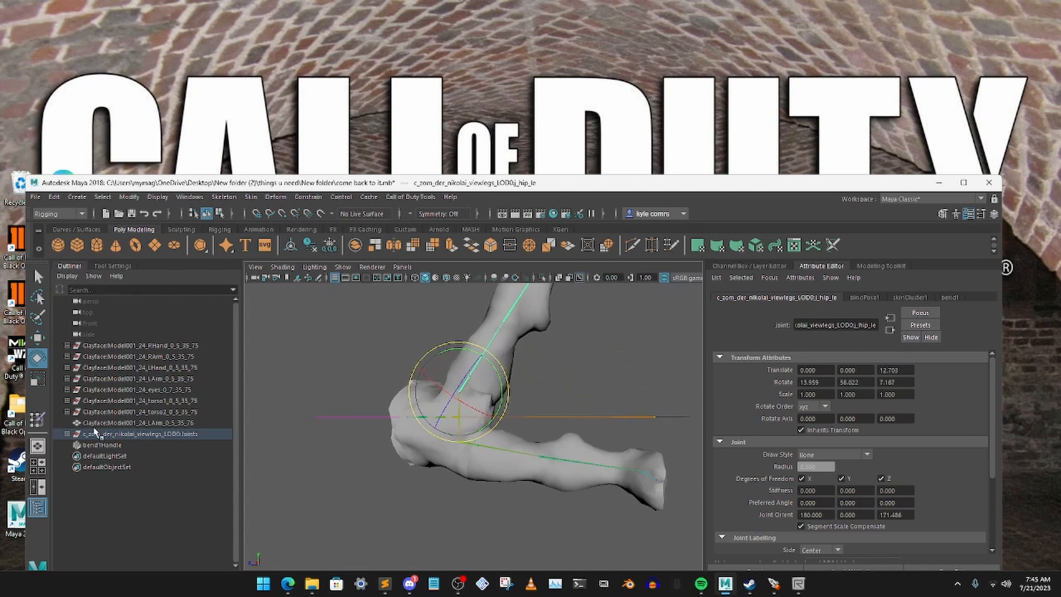
# - Restart the Paint Skin Weights Tool on the body mesh Clayface:Model001_24_LArm_0_5_35_76 with both legs in view
pyautogui.click(123, 423)
pyautogui.click(37, 419)
pyautogui.scroll(4, 497, 387)
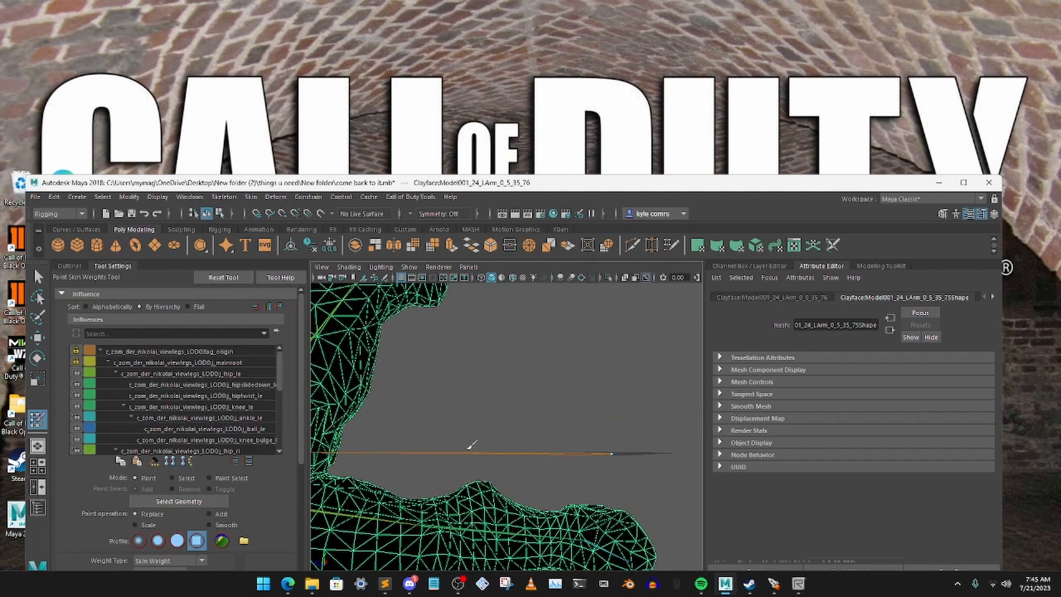
pyautogui.scroll(-6, 474, 439)
pyautogui.scroll(-3, 474, 439)
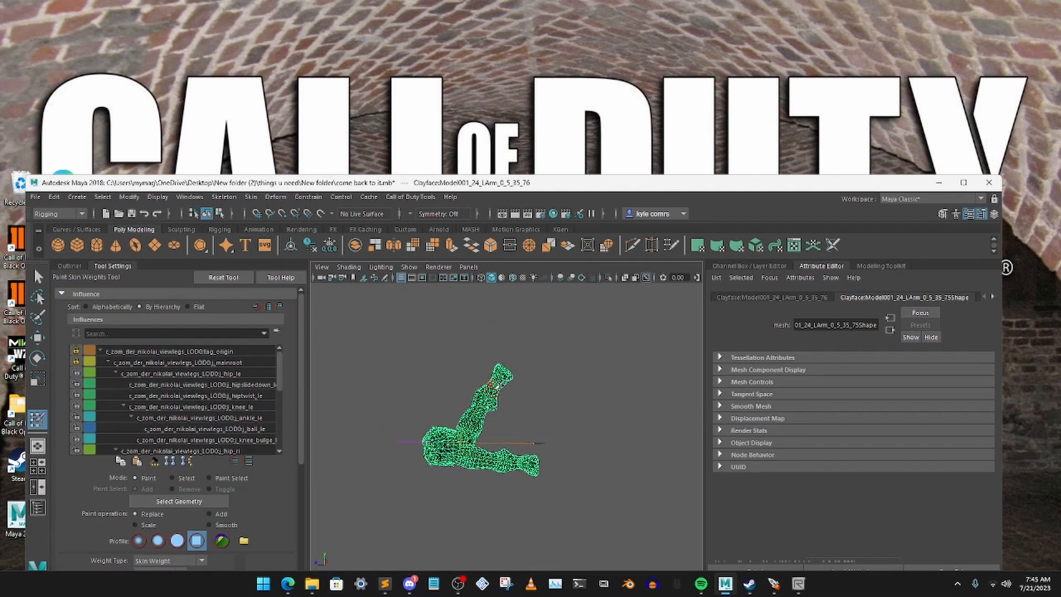
pyautogui.scroll(5, 481, 403)
pyautogui.moveTo(514, 373)
pyautogui.keyDown('alt'); pyautogui.mouseDown()
pyautogui.moveTo(496, 378)
pyautogui.moveTo(499, 359)
pyautogui.mouseUp(); pyautogui.keyUp('alt')
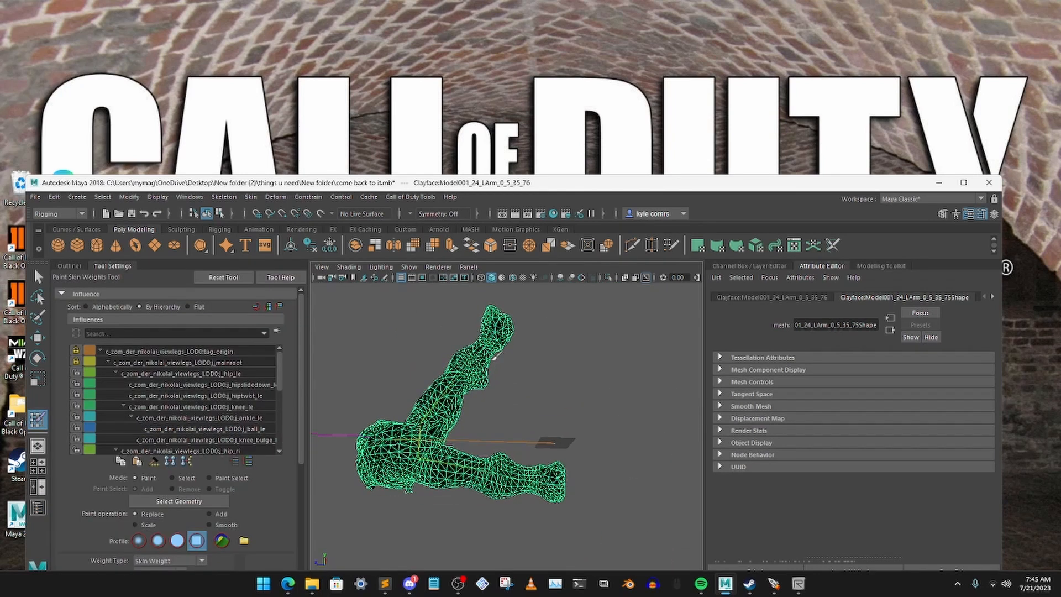
pyautogui.scroll(4, 481, 407)
pyautogui.keyDown('alt'); pyautogui.moveTo(480, 407); pyautogui.dragTo(474, 422); pyautogui.keyUp('alt')
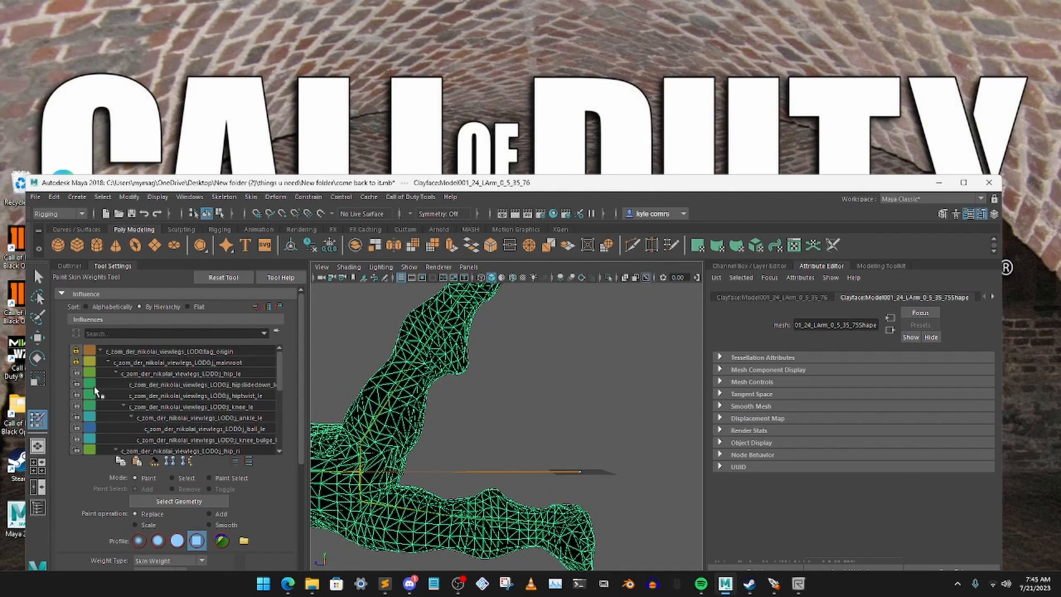
# - Examine the weights of the j_hip_le, j_hipslidedown_le and j_hiptwist_le influences on the posed leg
pyautogui.click(153, 374)
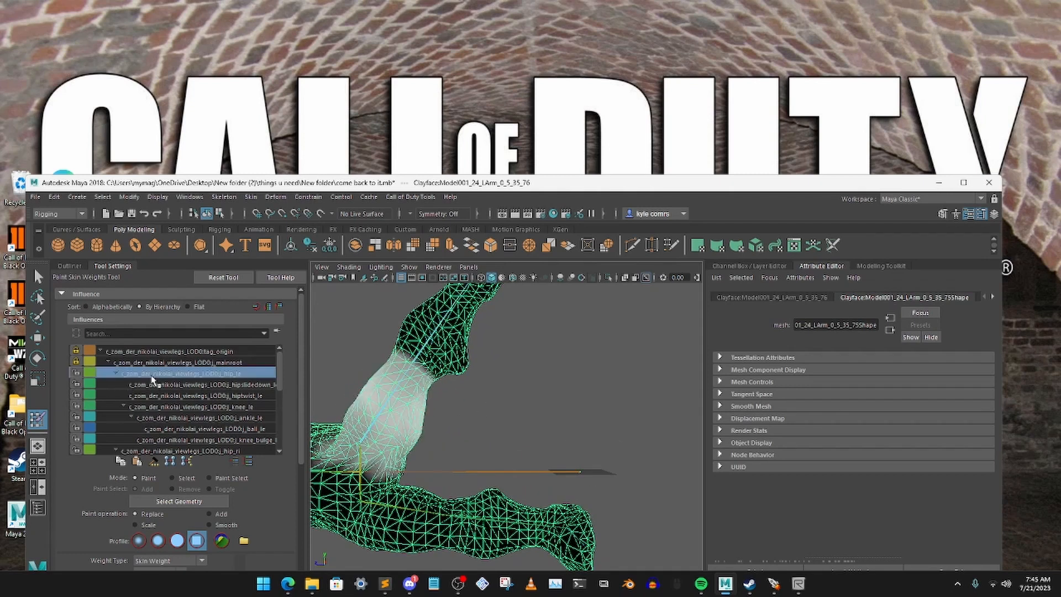
pyautogui.click(200, 385)
pyautogui.scroll(-1, 197, 387)
pyautogui.click(195, 385)
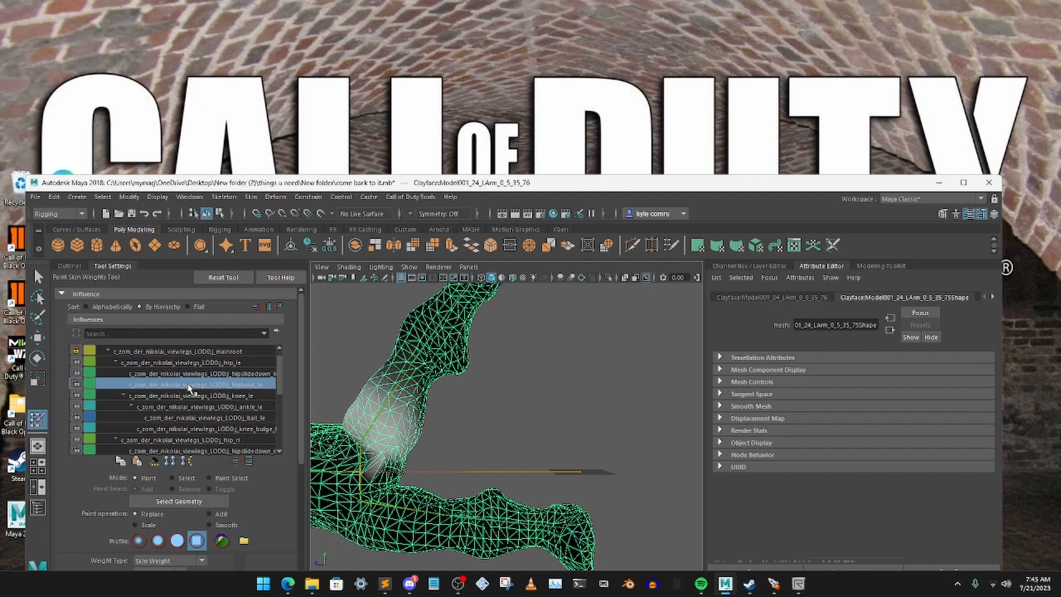
pyautogui.scroll(-1, 192, 387)
# - Paint the j_knee_le influence with the value -1 over the opposite leg from several sides and lock that influence
pyautogui.click(189, 385)
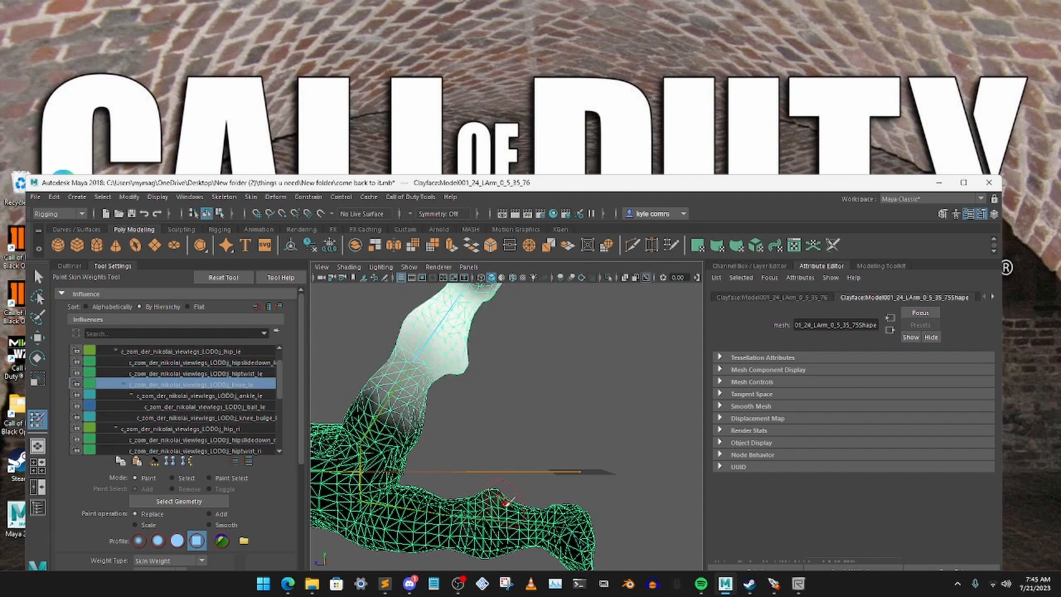
pyautogui.keyDown('alt'); pyautogui.moveTo(462, 370); pyautogui.dragTo(493, 457); pyautogui.keyUp('alt')
pyautogui.keyDown('alt'); pyautogui.moveTo(493, 457); pyautogui.dragTo(525, 491, button='right'); pyautogui.keyUp('alt')
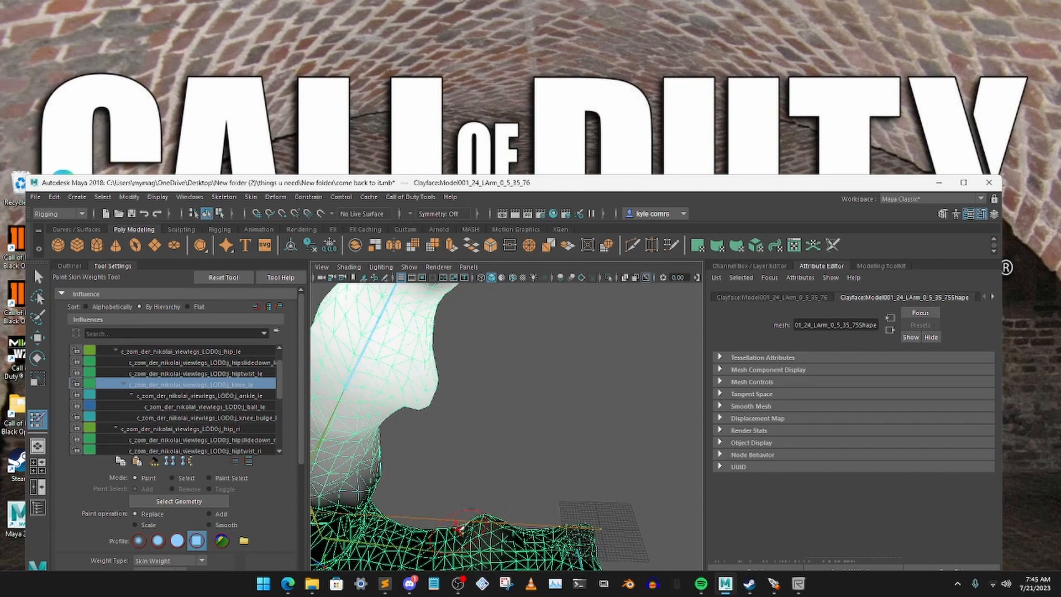
pyautogui.keyDown('alt'); pyautogui.moveTo(525, 492); pyautogui.dragTo(530, 362, button='middle'); pyautogui.keyUp('alt')
pyautogui.keyDown('alt'); pyautogui.moveTo(530, 362); pyautogui.dragTo(525, 433, button='right'); pyautogui.keyUp('alt')
pyautogui.moveTo(454, 452)
pyautogui.mouseDown()
pyautogui.moveTo(481, 451)
pyautogui.moveTo(528, 413)
pyautogui.mouseUp()
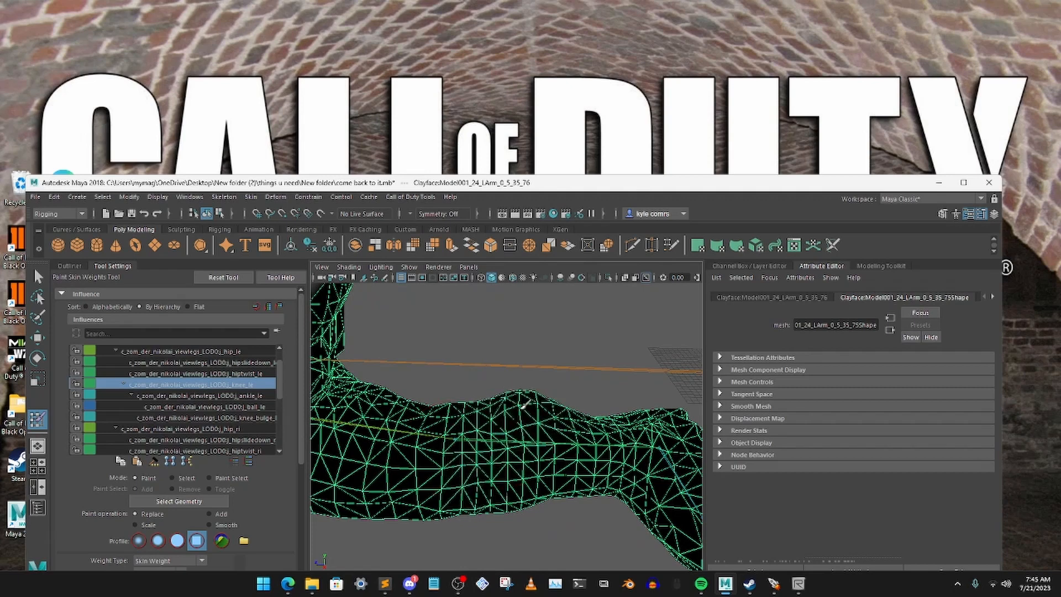
pyautogui.moveTo(521, 454)
pyautogui.keyDown('alt'); pyautogui.mouseDown()
pyautogui.moveTo(499, 385)
pyautogui.moveTo(533, 324)
pyautogui.moveTo(530, 394)
pyautogui.moveTo(553, 392)
pyautogui.moveTo(539, 379)
pyautogui.moveTo(535, 403)
pyautogui.mouseUp(); pyautogui.keyUp('alt')
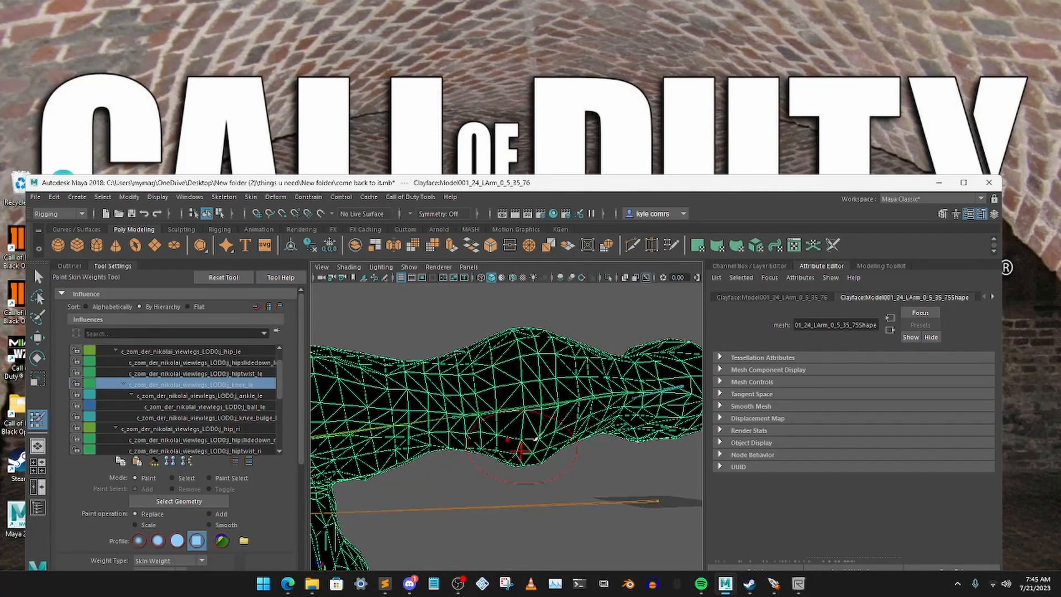
pyautogui.keyDown('alt'); pyautogui.moveTo(516, 450); pyautogui.dragTo(517, 422); pyautogui.keyUp('alt')
pyautogui.keyDown('alt'); pyautogui.moveTo(644, 466); pyautogui.dragTo(411, 444); pyautogui.keyUp('alt')
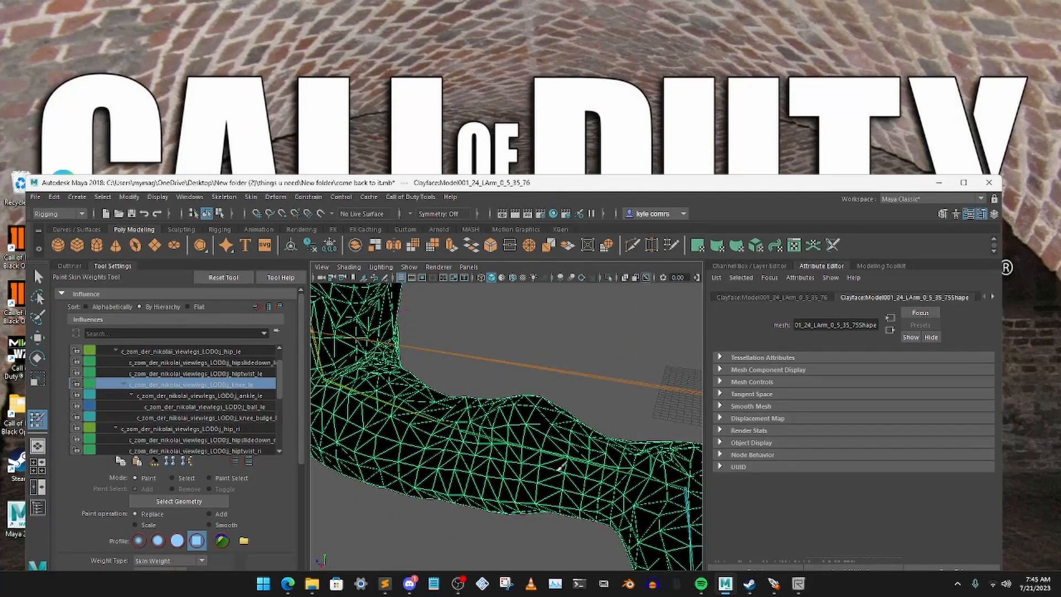
pyautogui.keyDown('alt'); pyautogui.moveTo(596, 473); pyautogui.dragTo(531, 443); pyautogui.keyUp('alt')
pyautogui.scroll(-5, 557, 445)
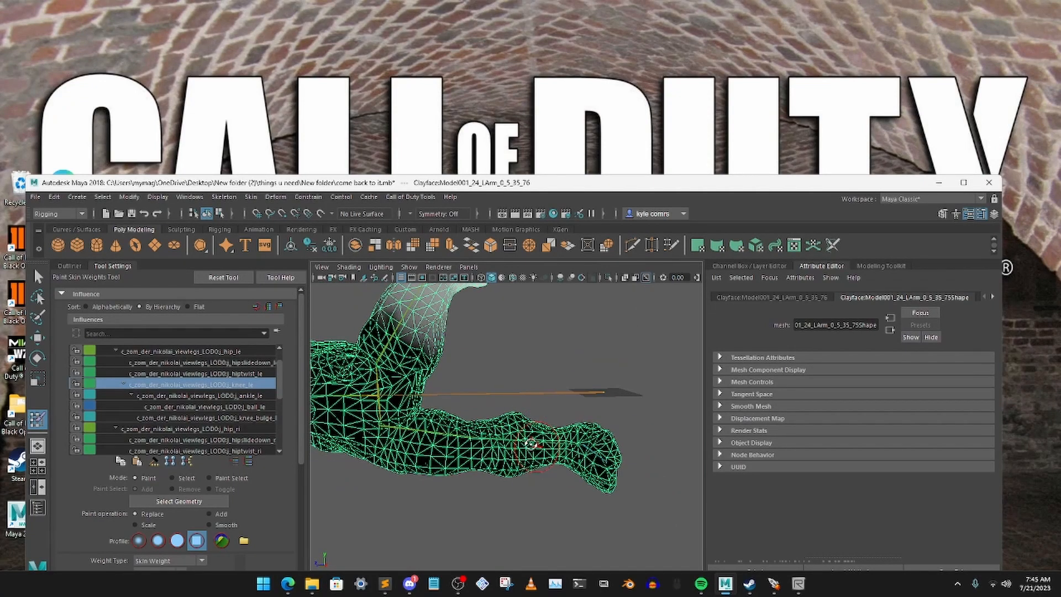
# - Check the opposite leg for stray weights of the j_ankle_le and j_ball_le influences
pyautogui.click(186, 397)
pyautogui.keyDown('alt'); pyautogui.moveTo(474, 416); pyautogui.dragTo(483, 458); pyautogui.keyUp('alt')
pyautogui.keyDown('alt'); pyautogui.moveTo(580, 475); pyautogui.dragTo(578, 441); pyautogui.keyUp('alt')
pyautogui.keyDown('alt'); pyautogui.moveTo(626, 492); pyautogui.dragTo(315, 426); pyautogui.keyUp('alt')
pyautogui.click(196, 407)
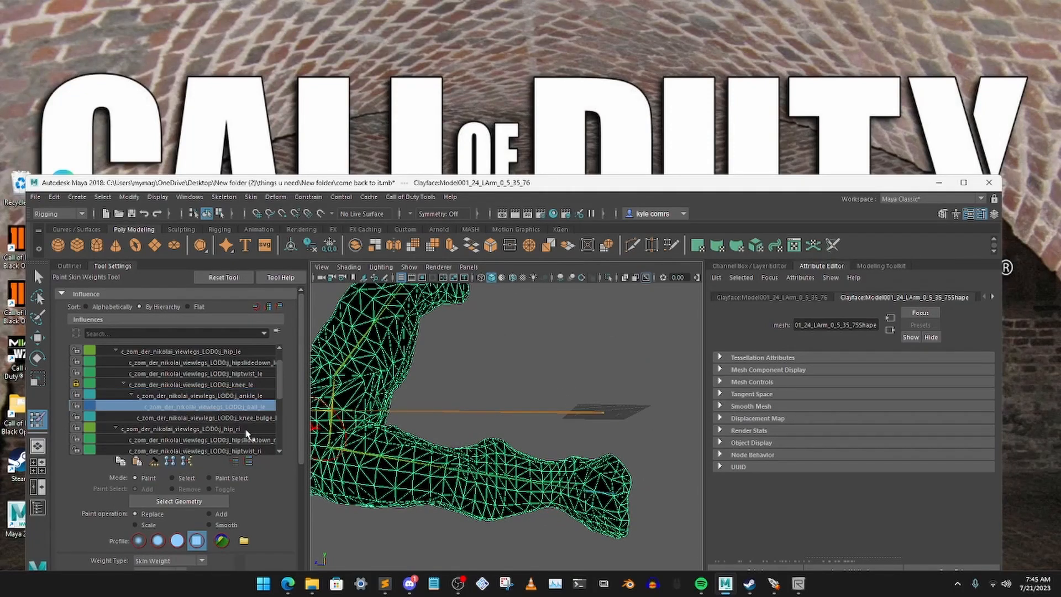
pyautogui.keyDown('alt'); pyautogui.moveTo(454, 438); pyautogui.dragTo(442, 454); pyautogui.keyUp('alt')
# - Paint the j_knee_bulge_le influence with the value -1 over the opposite leg and lock that influence
pyautogui.click(228, 419)
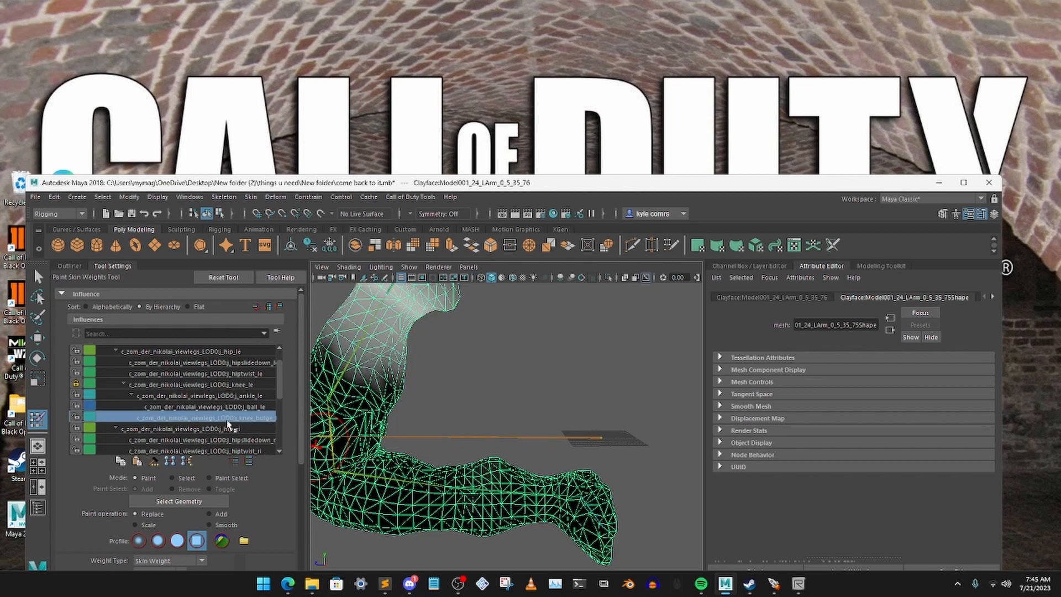
pyautogui.scroll(4, 508, 441)
pyautogui.keyDown('alt'); pyautogui.moveTo(508, 441); pyautogui.dragTo(534, 371, button='middle'); pyautogui.keyUp('alt')
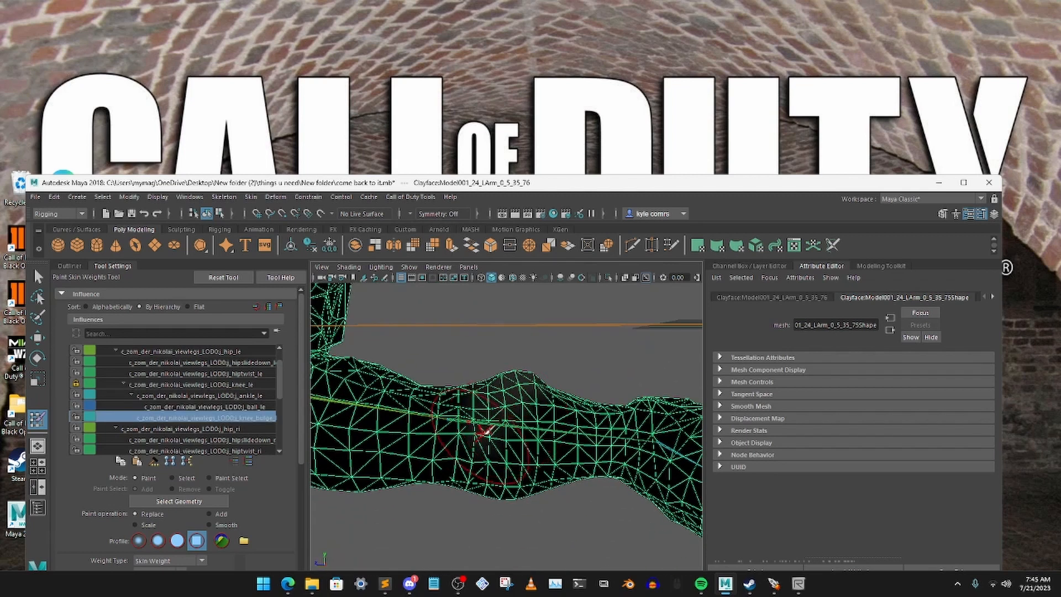
pyautogui.moveTo(486, 433)
pyautogui.mouseDown()
pyautogui.moveTo(520, 390)
pyautogui.moveTo(514, 421)
pyautogui.mouseUp()
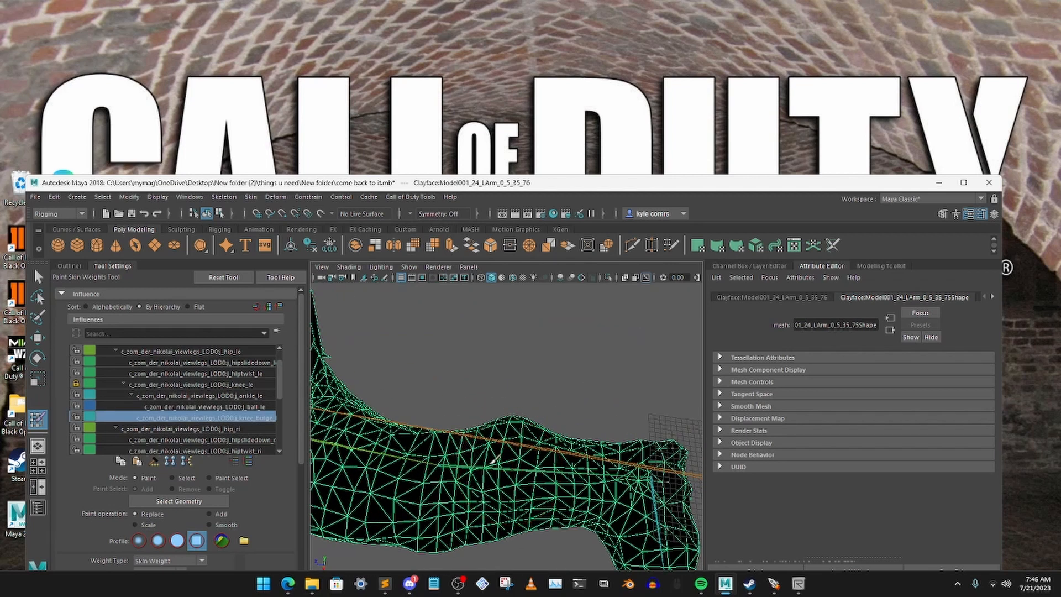
pyautogui.keyDown('alt'); pyautogui.moveTo(450, 471); pyautogui.dragTo(423, 436); pyautogui.keyUp('alt')
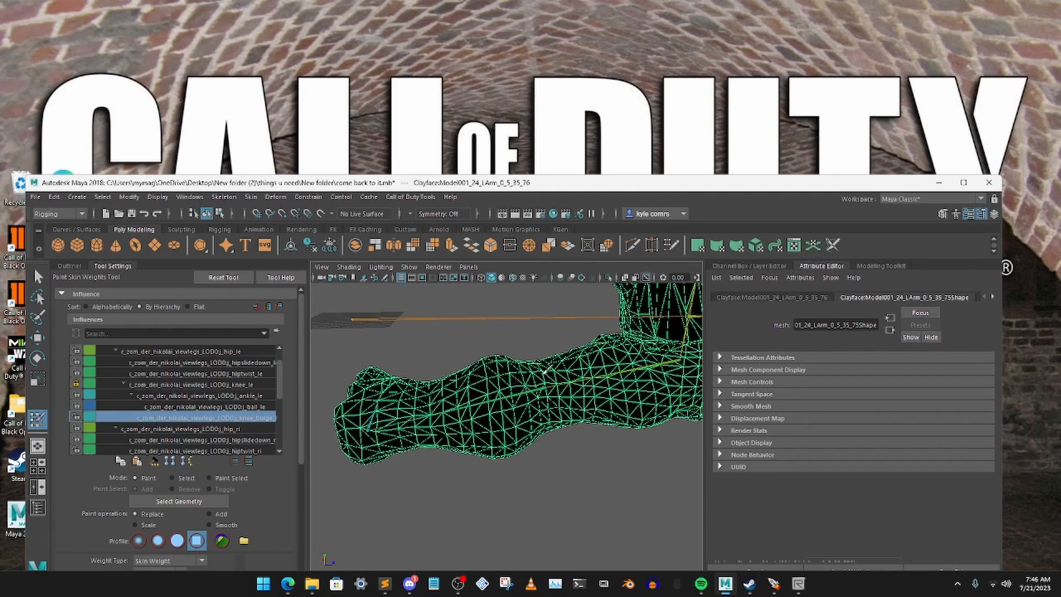
pyautogui.keyDown('alt'); pyautogui.moveTo(517, 412); pyautogui.dragTo(475, 431); pyautogui.keyUp('alt')
pyautogui.click(77, 417)
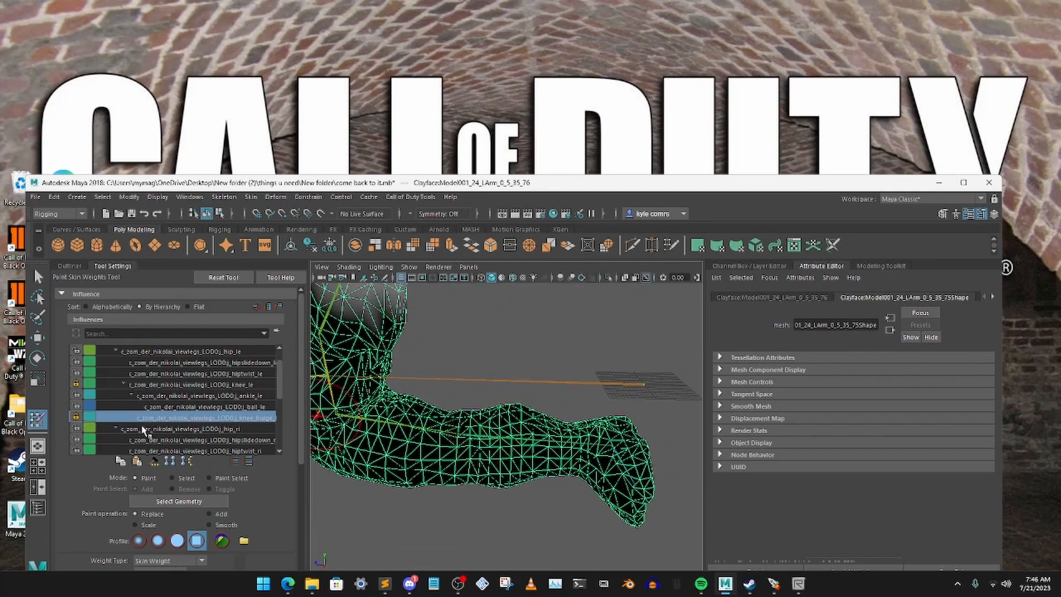
# - Examine how the j_hip_ri, j_hipslidedown_ri and j_hiptwist_ri influences are weighted across both legs
pyautogui.click(174, 429)
pyautogui.scroll(-5, 474, 382)
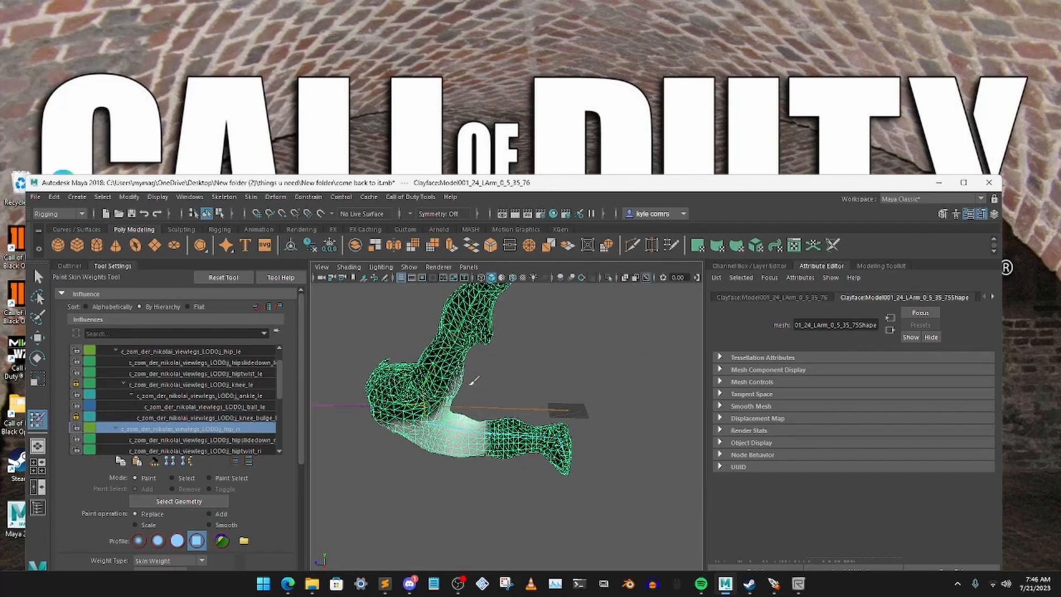
pyautogui.scroll(2, 498, 395)
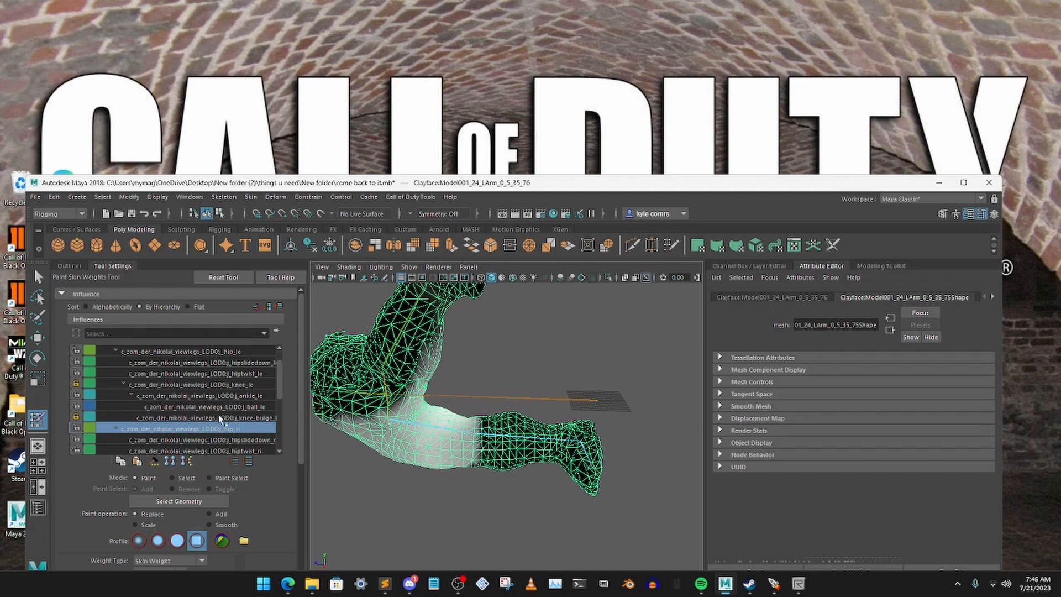
pyautogui.click(200, 440)
pyautogui.scroll(-1, 220, 429)
pyautogui.click(217, 439)
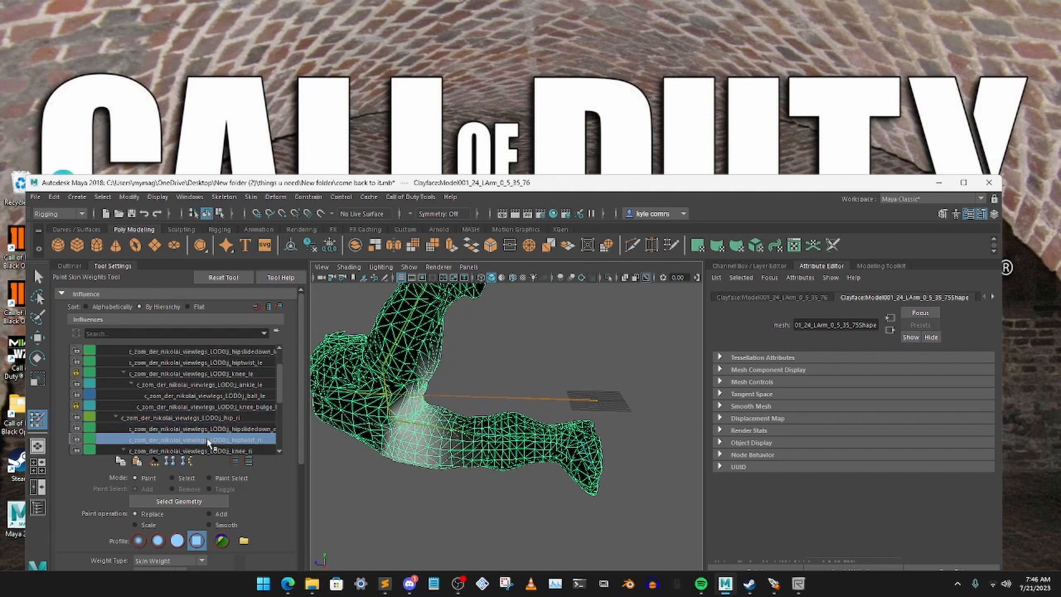
# - Examine how the j_hiptwist_ri, j_knee_ri and j_ankle_ri influences are weighted across both legs
pyautogui.scroll(-1, 221, 430)
pyautogui.keyDown('alt'); pyautogui.moveTo(477, 404); pyautogui.dragTo(492, 353); pyautogui.keyUp('alt')
pyautogui.keyDown('alt'); pyautogui.moveTo(491, 353); pyautogui.dragTo(476, 450, button='middle'); pyautogui.keyUp('alt')
pyautogui.scroll(3, 473, 378)
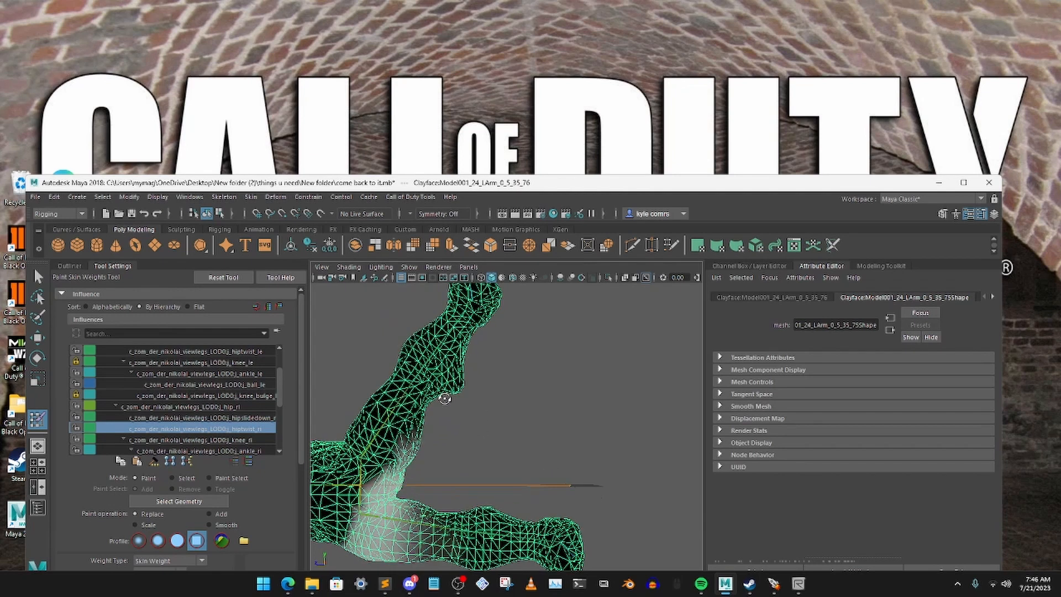
pyautogui.press('f')
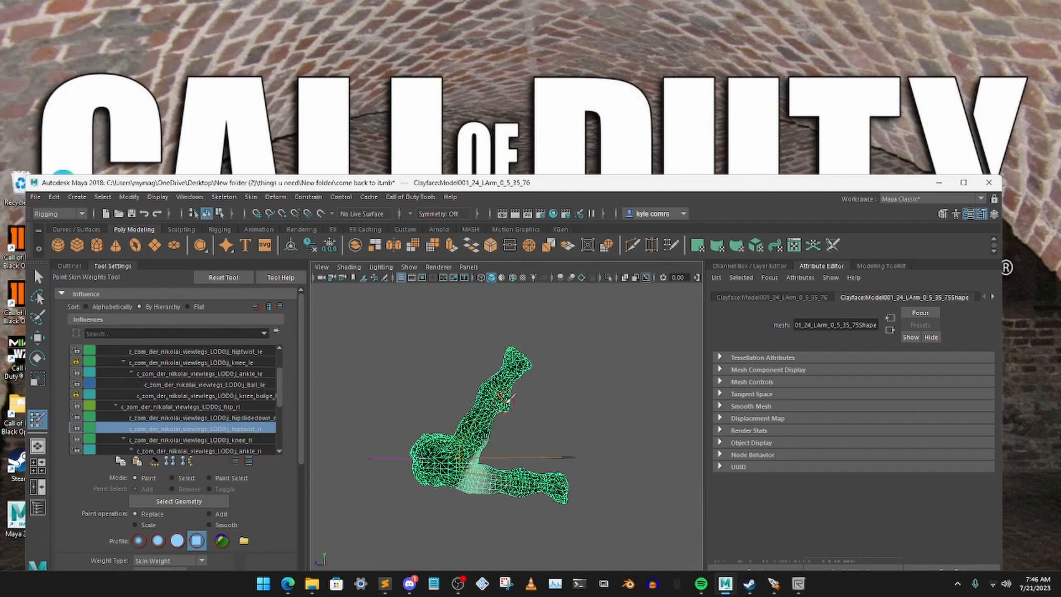
pyautogui.click(199, 440)
pyautogui.scroll(-1, 214, 427)
pyautogui.click(215, 430)
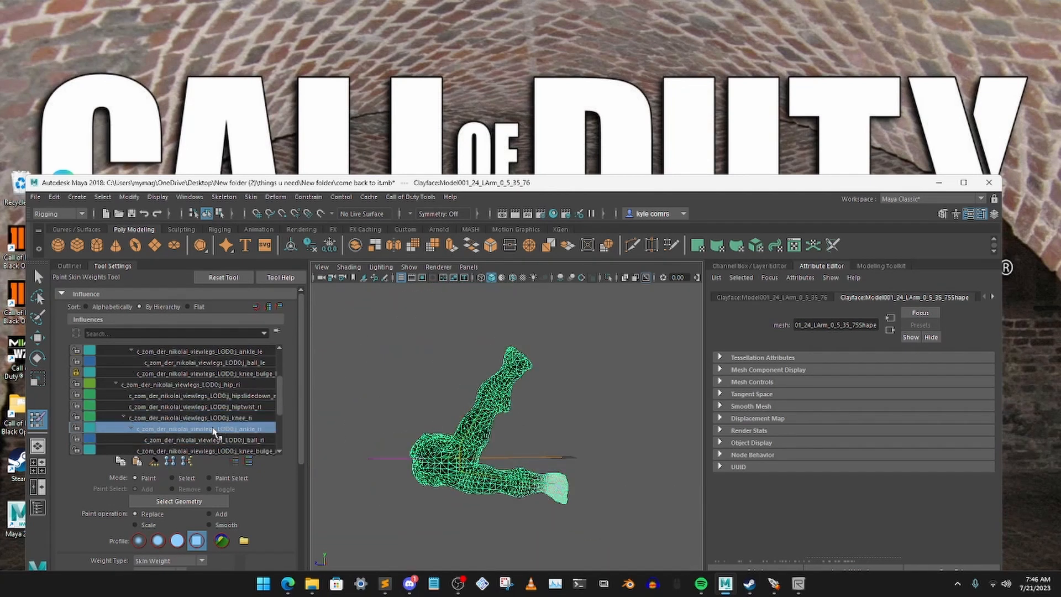
# - Paint the j_hip_le influence off the opposite leg from several sides and lock that influence
pyautogui.scroll(2, 215, 427)
pyautogui.scroll(5, 502, 438)
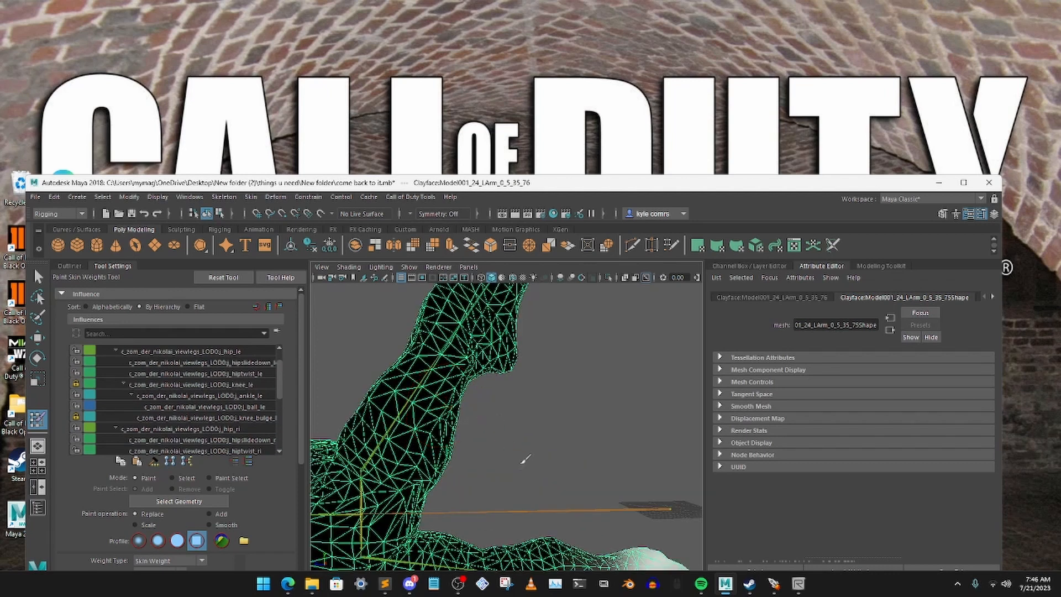
pyautogui.keyDown('alt'); pyautogui.moveTo(525, 459); pyautogui.dragTo(488, 400, button='middle'); pyautogui.keyUp('alt')
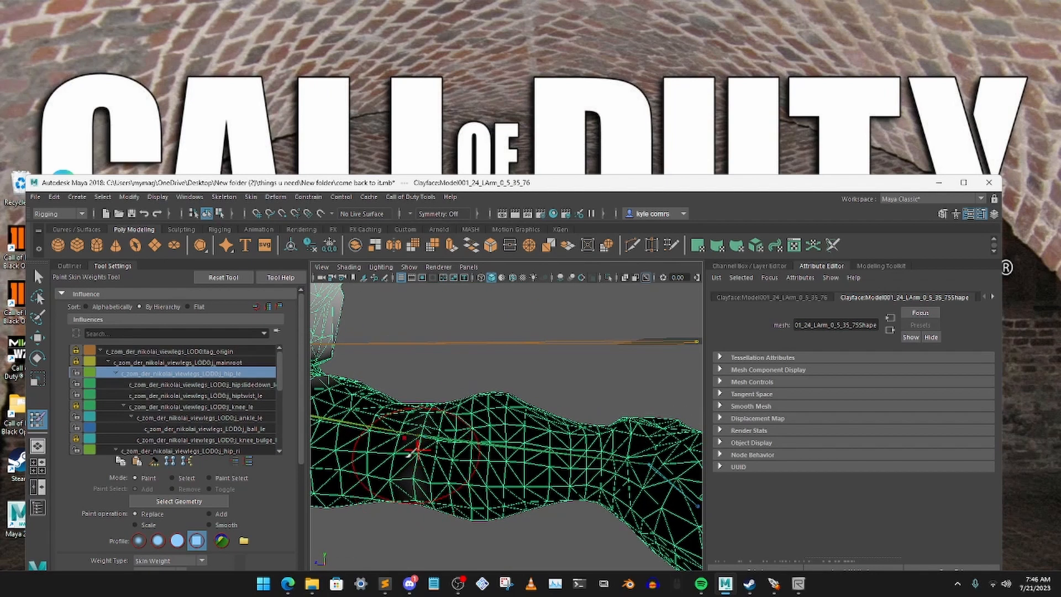
pyautogui.keyDown('alt'); pyautogui.moveTo(366, 422); pyautogui.dragTo(396, 398); pyautogui.keyUp('alt')
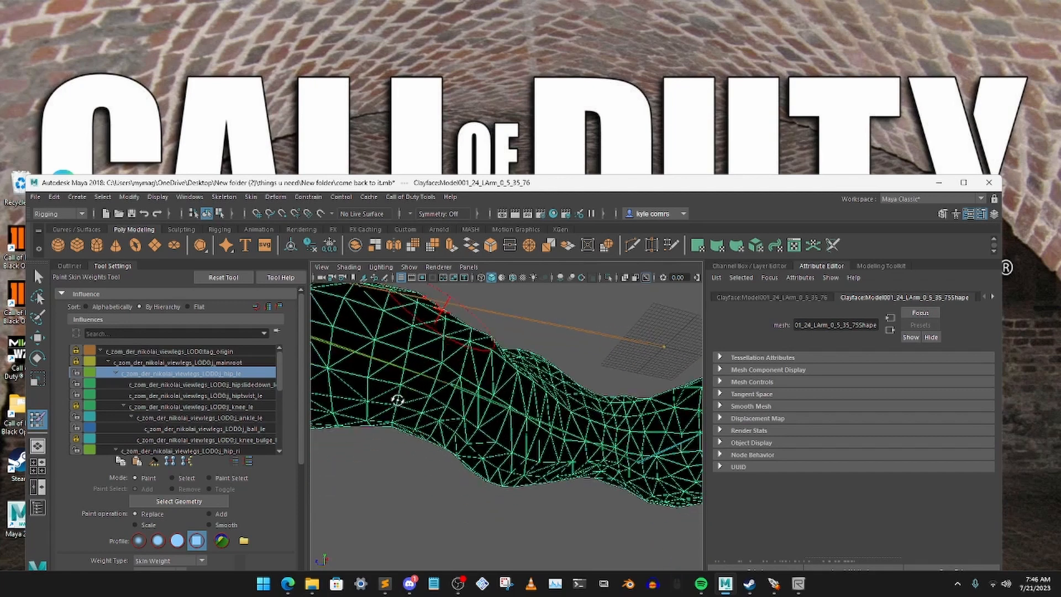
pyautogui.keyDown('alt'); pyautogui.moveTo(558, 445); pyautogui.dragTo(414, 415); pyautogui.keyUp('alt')
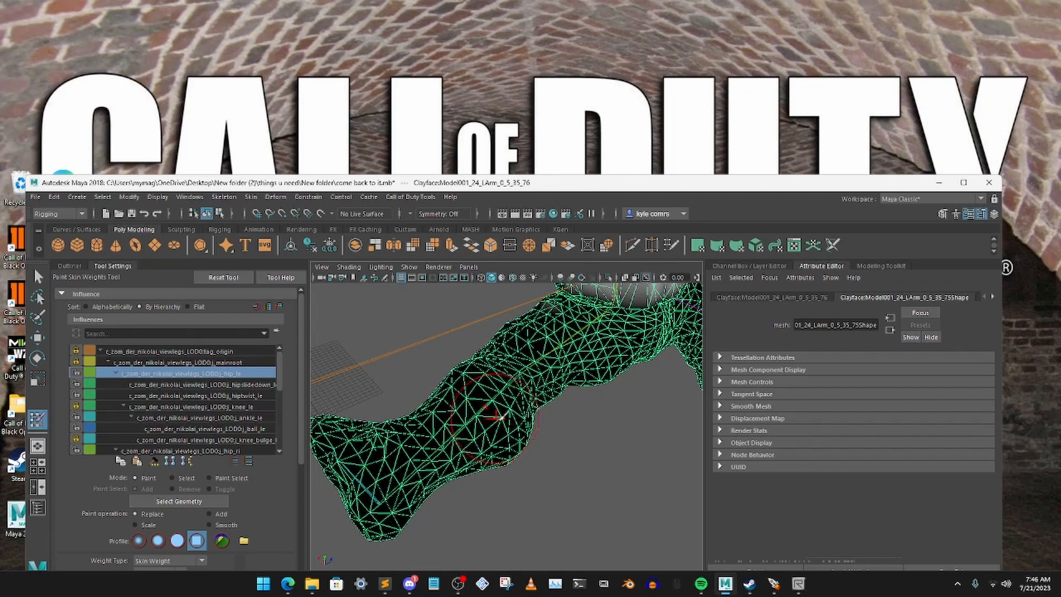
pyautogui.keyDown('alt'); pyautogui.moveTo(465, 390); pyautogui.dragTo(420, 485); pyautogui.keyUp('alt')
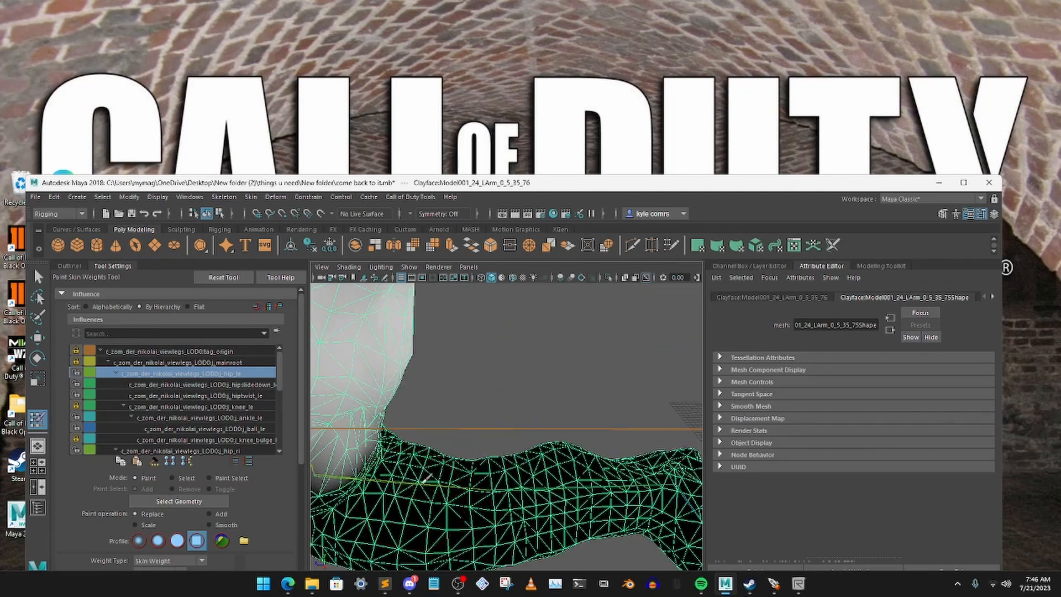
pyautogui.keyDown('alt'); pyautogui.moveTo(583, 501); pyautogui.dragTo(525, 486); pyautogui.keyUp('alt')
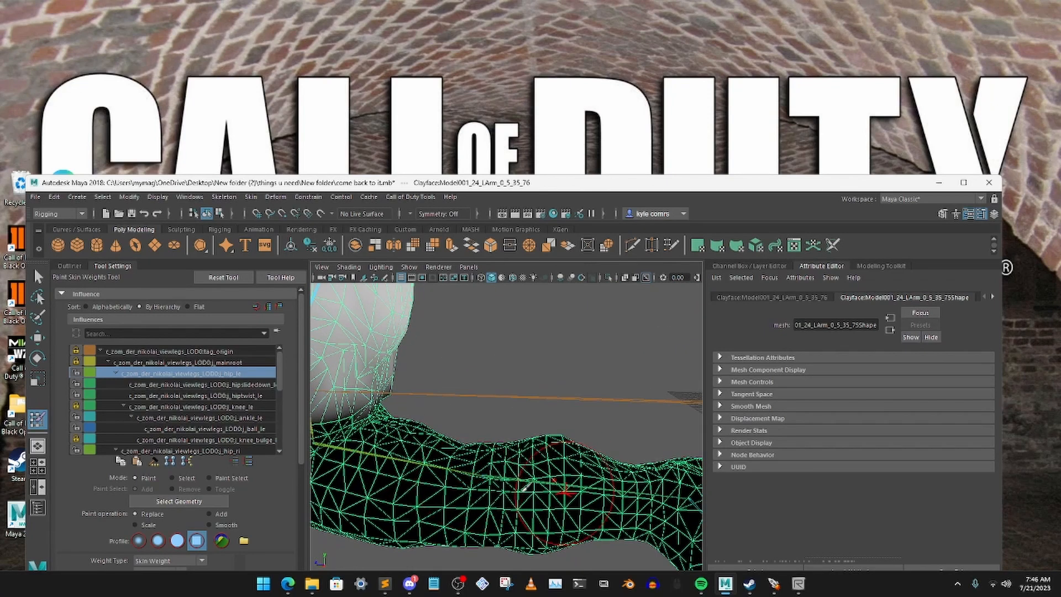
pyautogui.click(77, 372)
# - Check the opposite leg for stray weights of the j_hipslidedown_le, j_hiptwist_le and remaining left-leg influences
pyautogui.click(169, 385)
pyautogui.press('f')
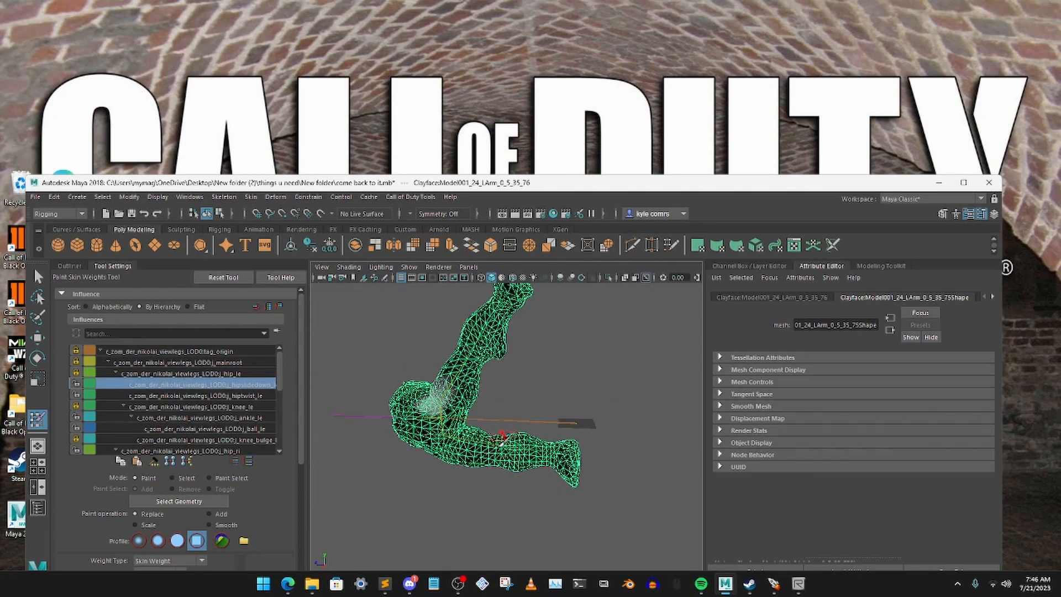
pyautogui.scroll(3, 507, 442)
pyautogui.keyDown('alt'); pyautogui.moveTo(500, 446); pyautogui.dragTo(489, 448); pyautogui.keyUp('alt')
pyautogui.click(170, 397)
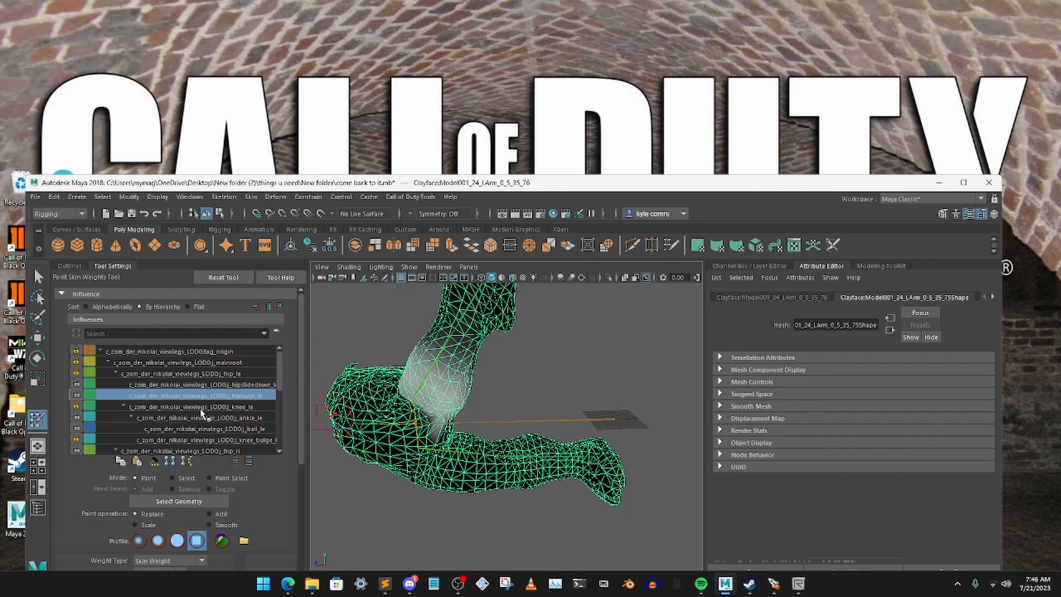
pyautogui.scroll(2, 512, 454)
pyautogui.scroll(-1, 511, 454)
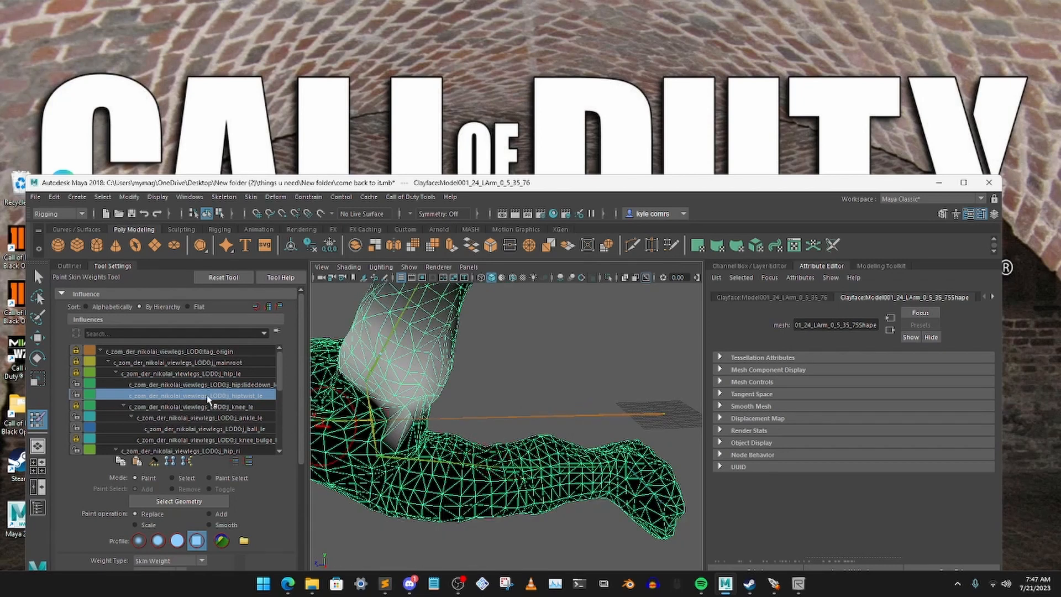
pyautogui.click(206, 407)
pyautogui.scroll(-1, 204, 408)
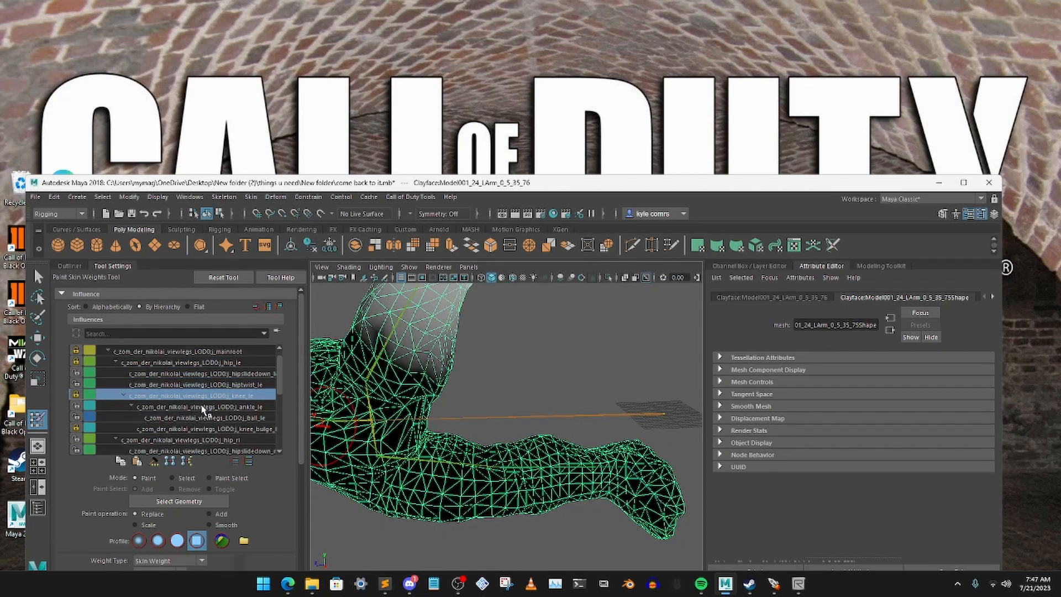
pyautogui.click(203, 408)
pyautogui.scroll(-1, 203, 408)
pyautogui.click(204, 409)
pyautogui.scroll(-3, 204, 409)
pyautogui.click(203, 408)
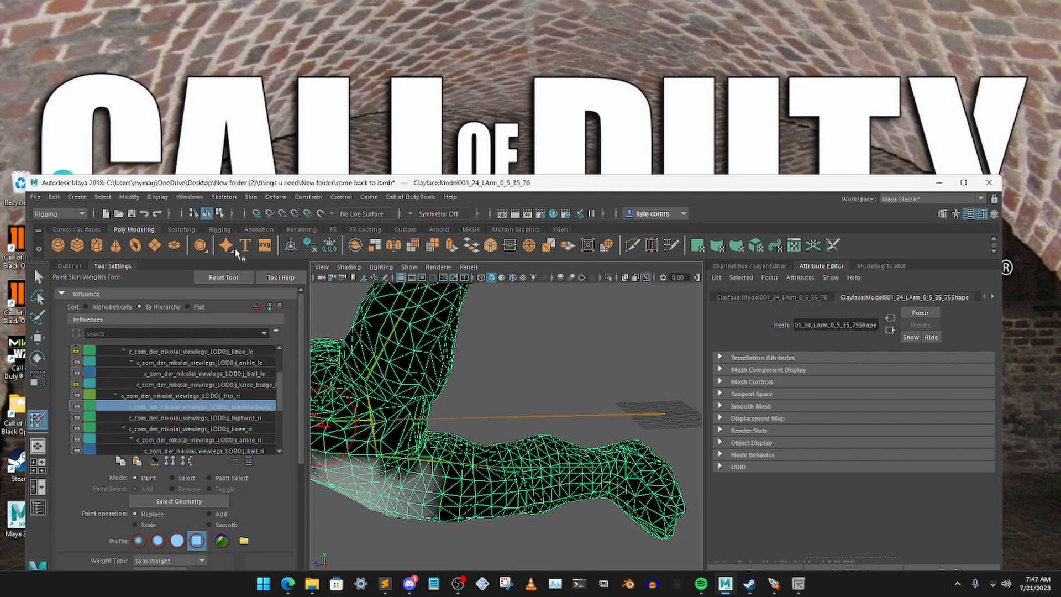
# - Return the skinned legs to their bind pose
pyautogui.moveTo(352, 182); pyautogui.dragTo(348, 211)
pyautogui.click(249, 226)
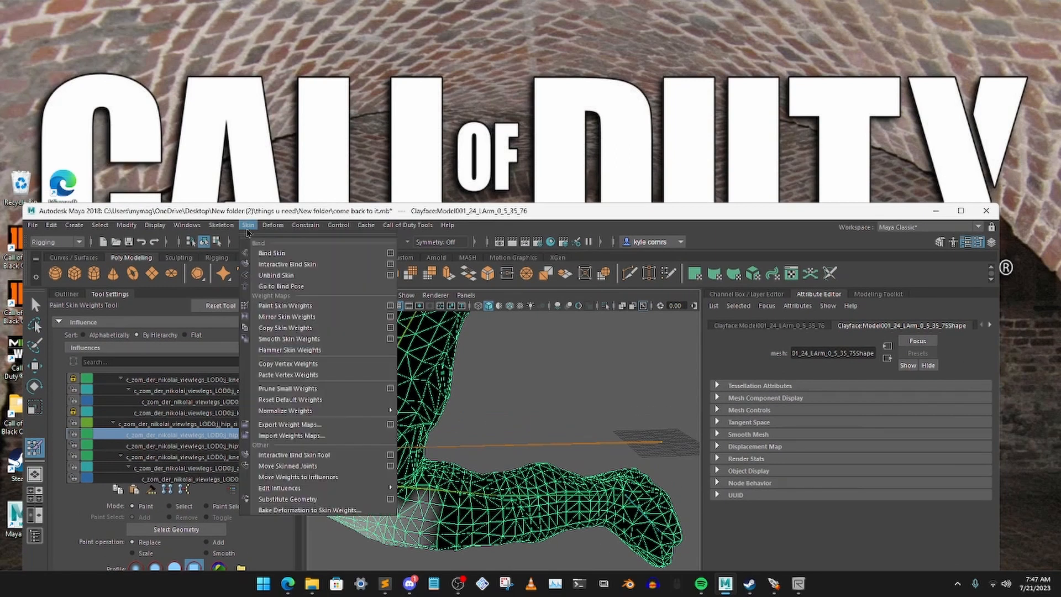
pyautogui.click(287, 287)
pyautogui.scroll(-4, 472, 362)
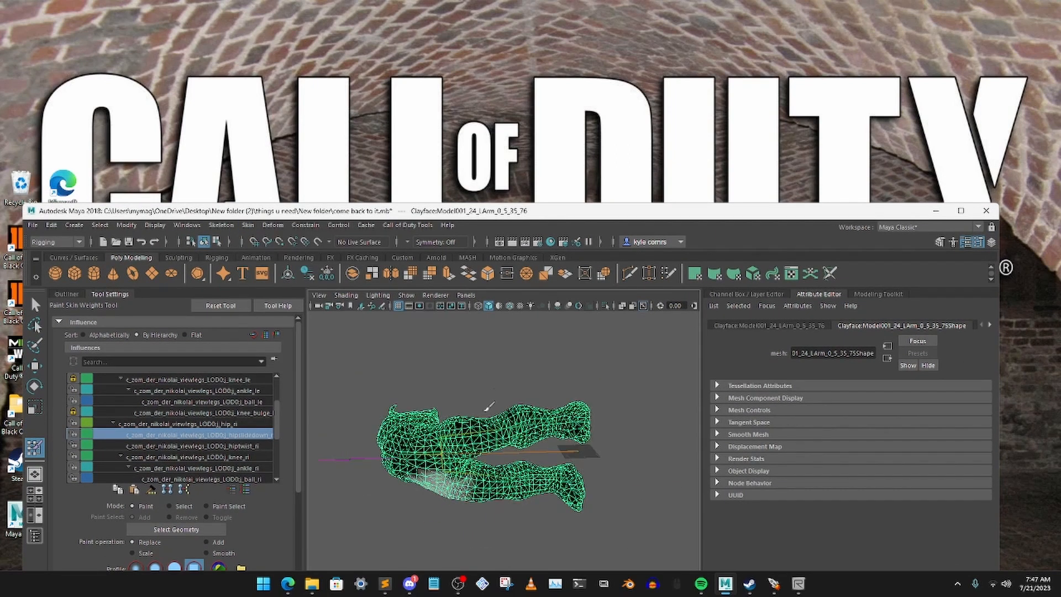
pyautogui.keyDown('alt'); pyautogui.moveTo(494, 411); pyautogui.dragTo(492, 406); pyautogui.keyUp('alt')
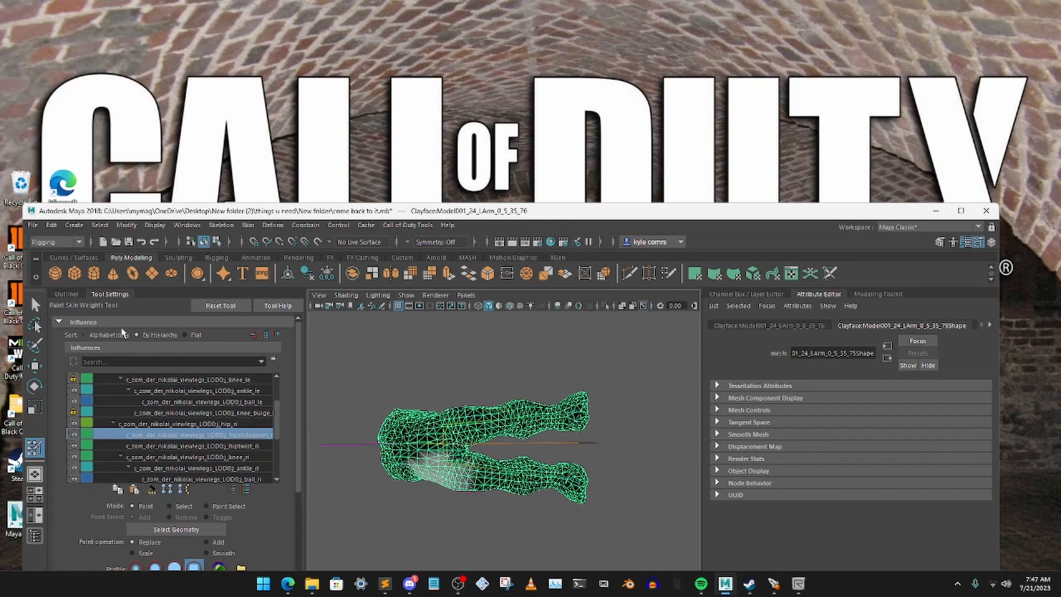
# - Rotate the j_hip_le joint to test how the leg deforms, undo the rotation and clear the selection
pyautogui.click(66, 294)
pyautogui.click(35, 385)
pyautogui.scroll(3, 467, 444)
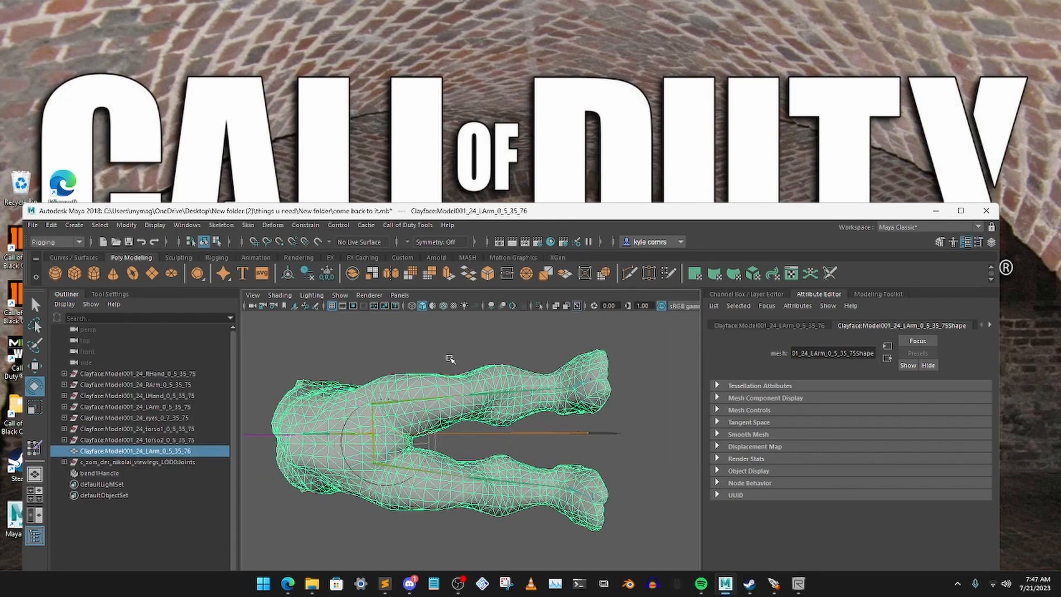
pyautogui.click(449, 358)
pyautogui.moveTo(442, 362); pyautogui.dragTo(517, 417)
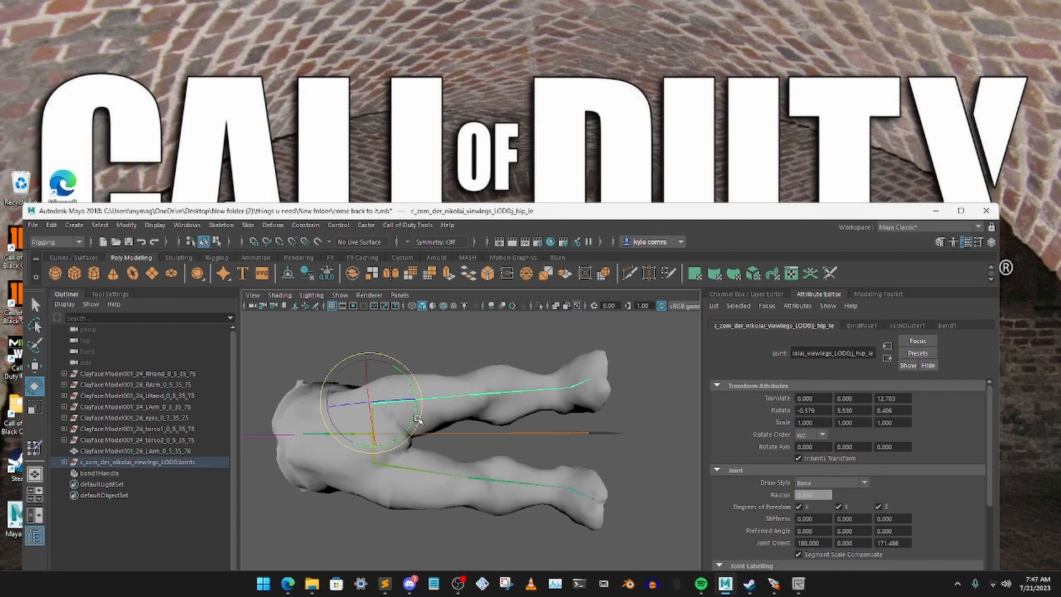
pyautogui.moveTo(419, 420); pyautogui.dragTo(422, 401)
pyautogui.hotkey('ctrl', 'z')
pyautogui.click(688, 497)
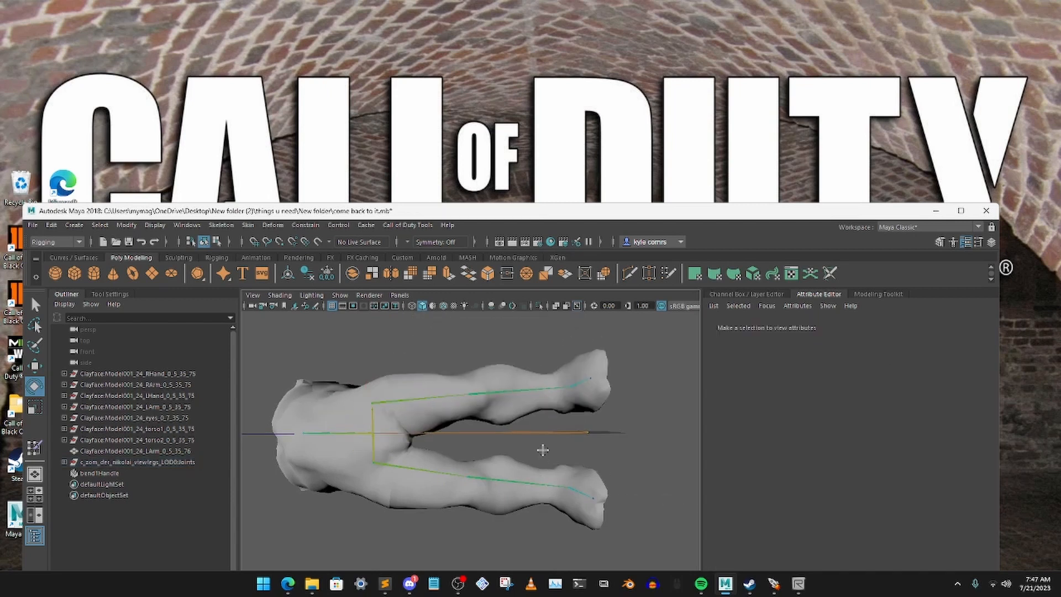
# - Rotate the j_hip_ri joint to swing its leg well away from the other leg
pyautogui.keyDown('alt'); pyautogui.moveTo(542, 448); pyautogui.dragTo(537, 405, button='middle'); pyautogui.keyUp('alt')
pyautogui.click(477, 445)
pyautogui.moveTo(418, 418); pyautogui.dragTo(411, 479)
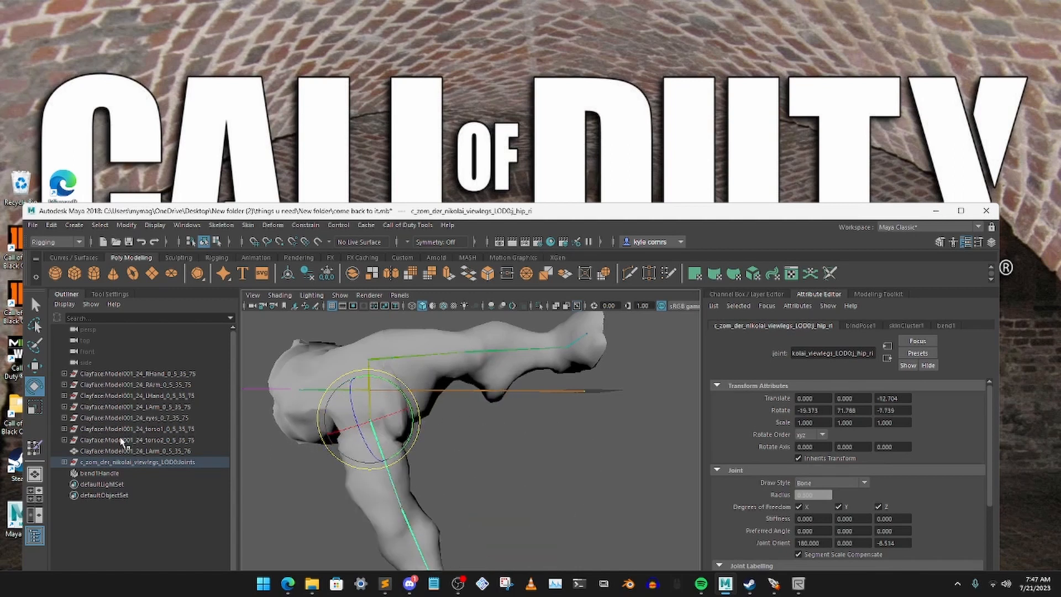
# - Select the mesh Clayface:Model001_24_LArm_0_5_35_76 and reopen the Paint Skin Weights settings for it
pyautogui.click(111, 451)
pyautogui.click(34, 447)
pyautogui.click(110, 294)
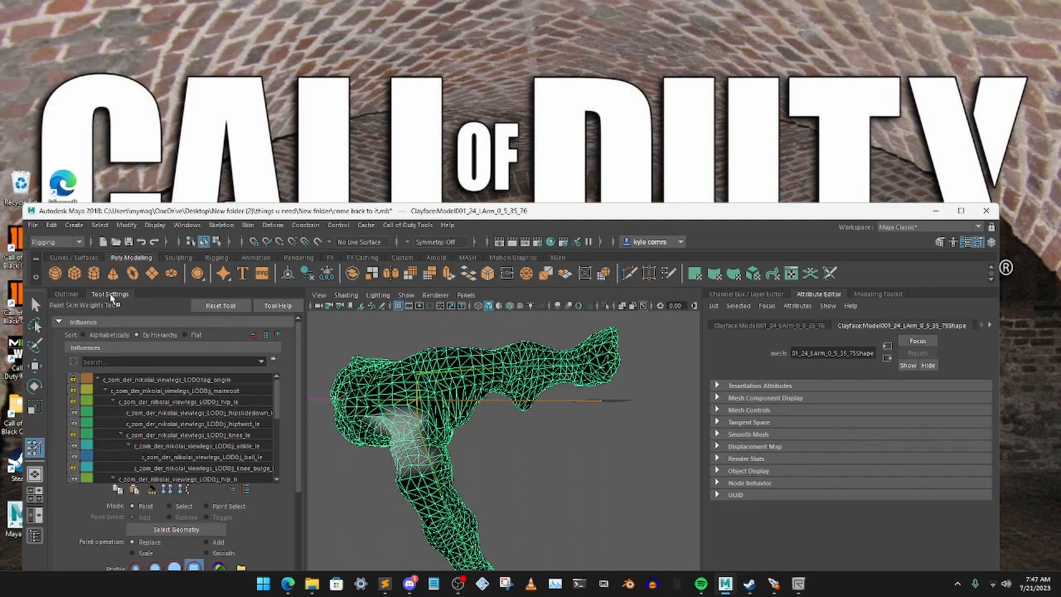
# - Compare how the j_hiptwist_ri, j_hipslidedown_ri and j_hip_ri influences are weighted on the posed legs
pyautogui.scroll(-2, 188, 424)
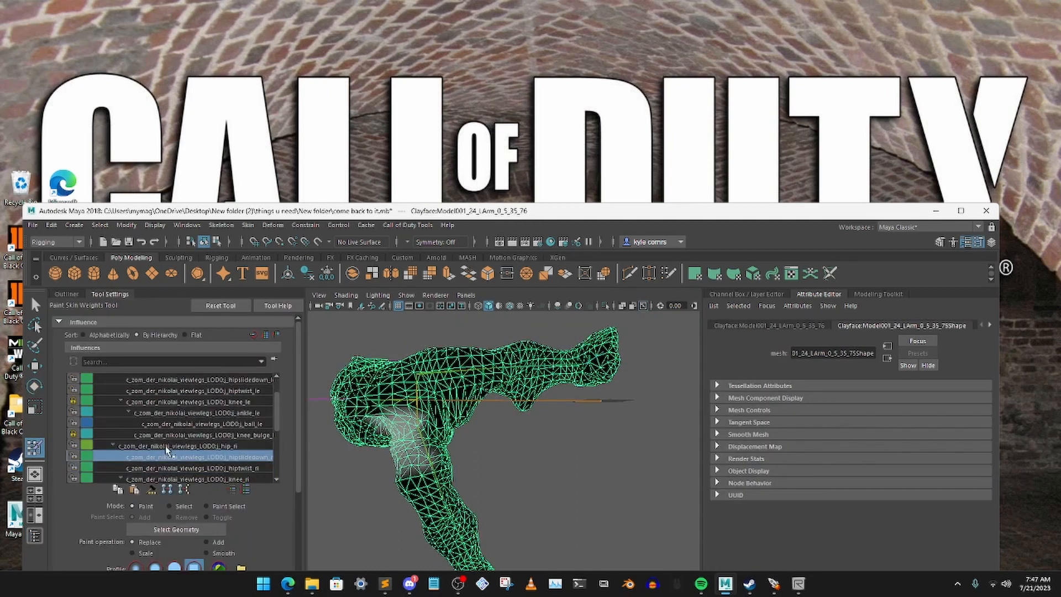
pyautogui.scroll(-1, 169, 452)
pyautogui.click(164, 454)
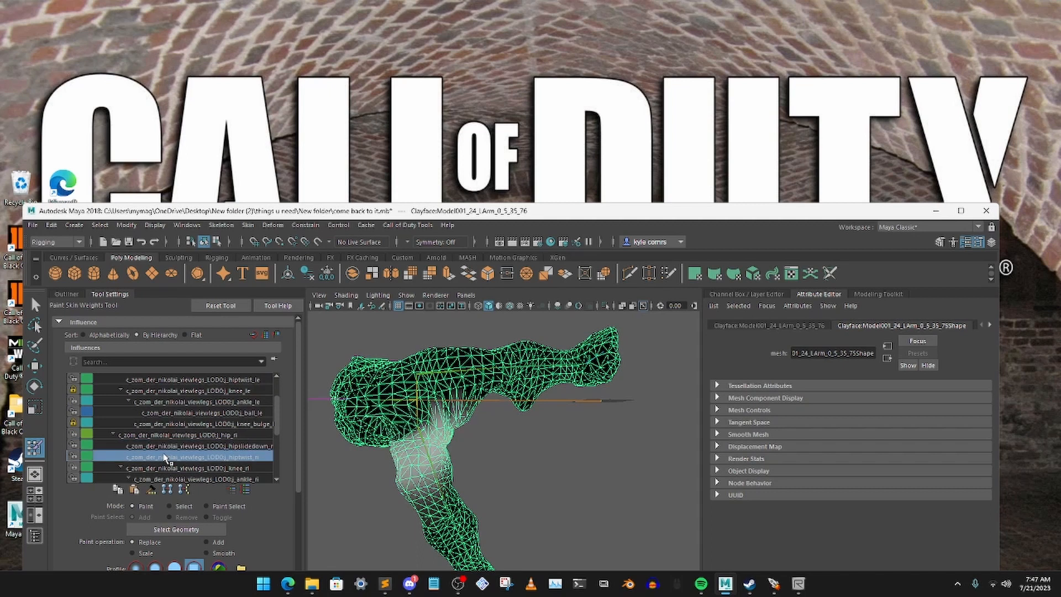
pyautogui.click(167, 445)
pyautogui.click(170, 436)
pyautogui.scroll(-1, 171, 440)
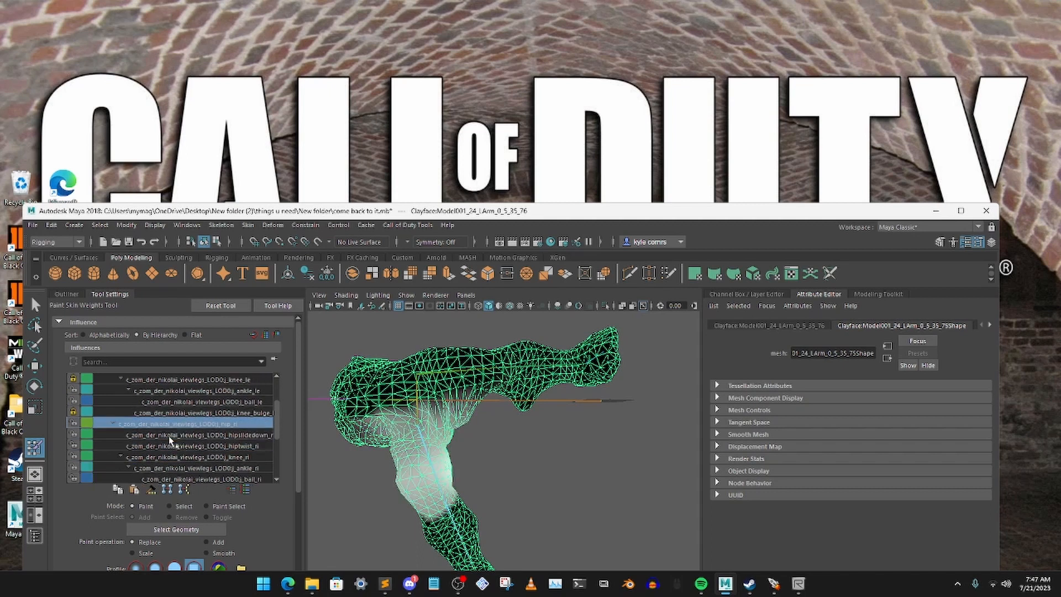
pyautogui.click(171, 445)
pyautogui.scroll(-1, 174, 439)
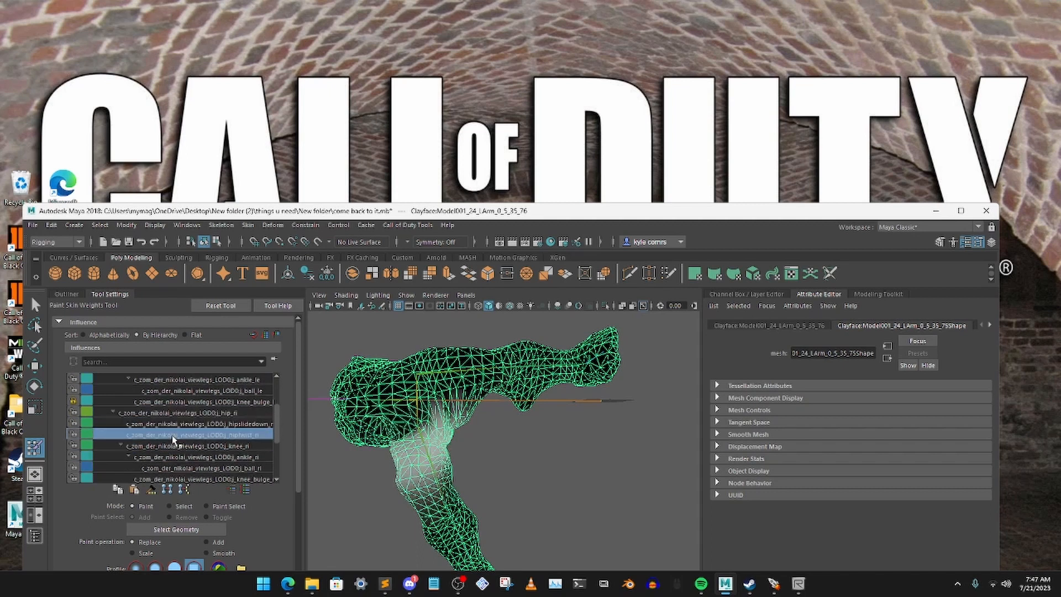
# - Paint the j_knee_ri influence off the opposite leg from several sides and lock that influence
pyautogui.scroll(-1, 173, 439)
pyautogui.click(173, 439)
pyautogui.keyDown('alt'); pyautogui.moveTo(489, 412); pyautogui.dragTo(489, 395); pyautogui.keyUp('alt')
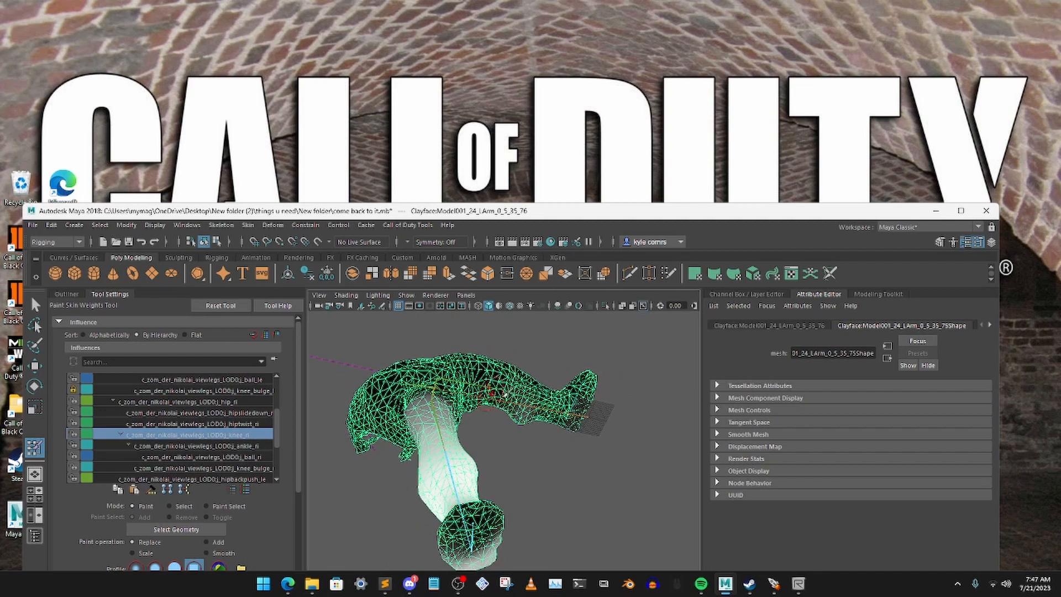
pyautogui.scroll(4, 517, 503)
pyautogui.keyDown('alt'); pyautogui.moveTo(517, 503); pyautogui.dragTo(492, 456); pyautogui.keyUp('alt')
pyautogui.moveTo(481, 420)
pyautogui.mouseDown()
pyautogui.moveTo(490, 448)
pyautogui.moveTo(468, 387)
pyautogui.moveTo(480, 382)
pyautogui.moveTo(535, 403)
pyautogui.mouseUp()
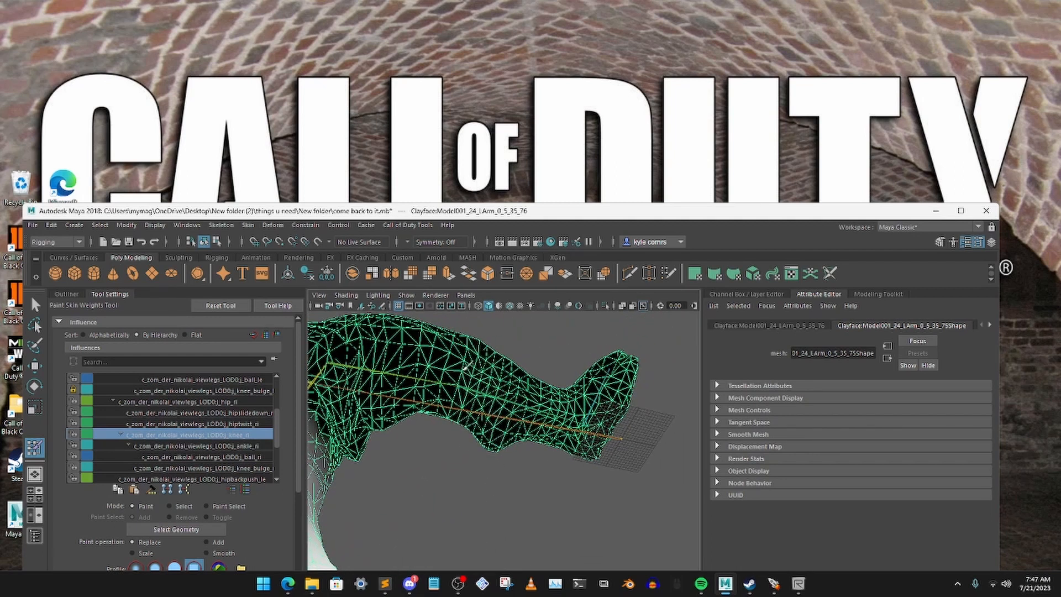
pyautogui.keyDown('alt'); pyautogui.moveTo(468, 366); pyautogui.dragTo(500, 430); pyautogui.keyUp('alt')
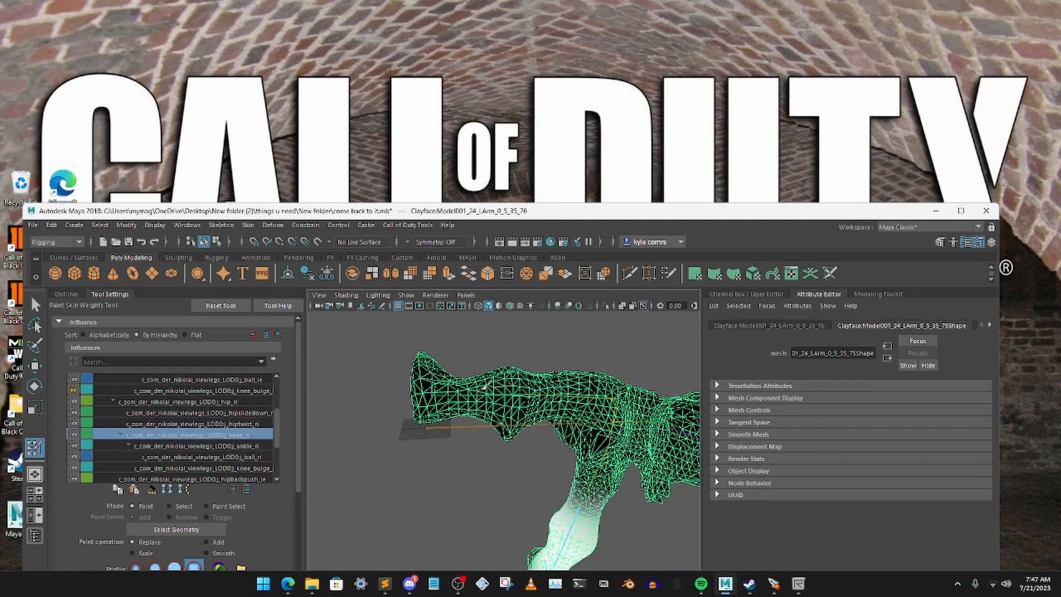
pyautogui.keyDown('alt'); pyautogui.moveTo(498, 460); pyautogui.dragTo(488, 433); pyautogui.keyUp('alt')
pyautogui.scroll(4, 497, 504)
pyautogui.keyDown('alt'); pyautogui.moveTo(498, 505); pyautogui.dragTo(479, 449); pyautogui.keyUp('alt')
pyautogui.keyDown('alt'); pyautogui.moveTo(409, 400); pyautogui.dragTo(608, 407); pyautogui.keyUp('alt')
pyautogui.scroll(-4, 504, 460)
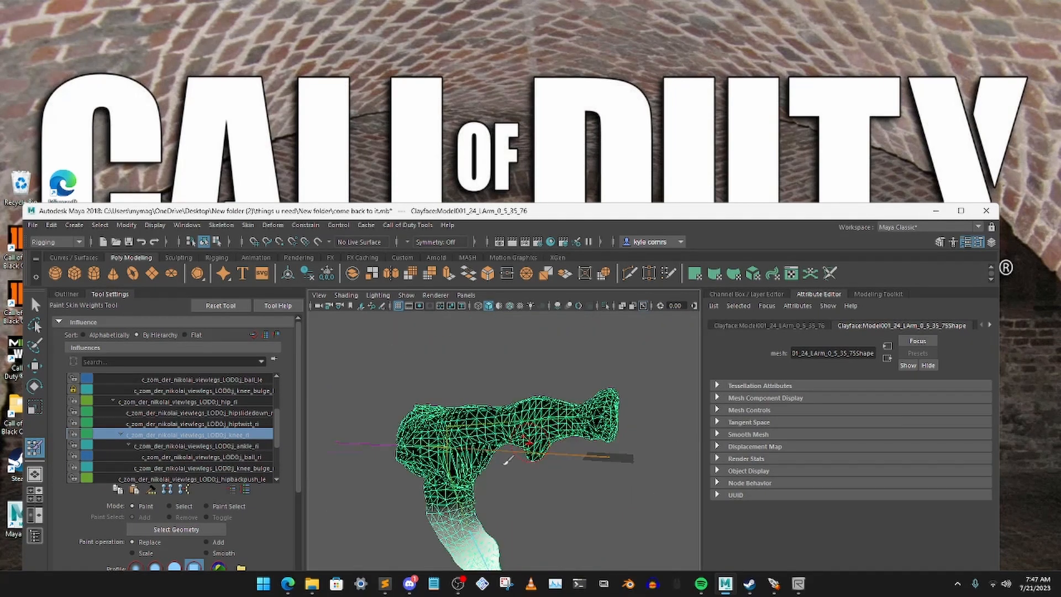
pyautogui.keyDown('alt'); pyautogui.moveTo(505, 459); pyautogui.dragTo(532, 445); pyautogui.keyUp('alt')
pyautogui.keyDown('alt'); pyautogui.moveTo(532, 445); pyautogui.dragTo(506, 413, button='middle'); pyautogui.keyUp('alt')
pyautogui.scroll(4, 452, 490)
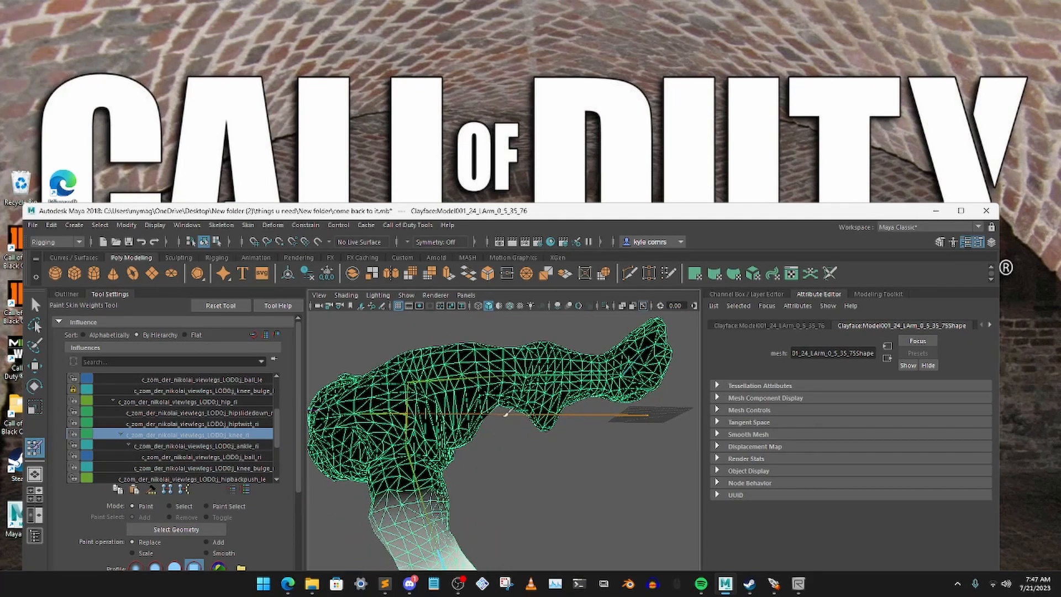
# - Check the opposite leg for stray weights of the j_ankle_ri and j_ball_ri influences
pyautogui.click(179, 447)
pyautogui.moveTo(441, 455)
pyautogui.keyDown('alt'); pyautogui.mouseDown()
pyautogui.moveTo(437, 463)
pyautogui.moveTo(445, 438)
pyautogui.moveTo(485, 449)
pyautogui.moveTo(513, 478)
pyautogui.mouseUp(); pyautogui.keyUp('alt')
pyautogui.click(208, 457)
pyautogui.scroll(-1, 208, 457)
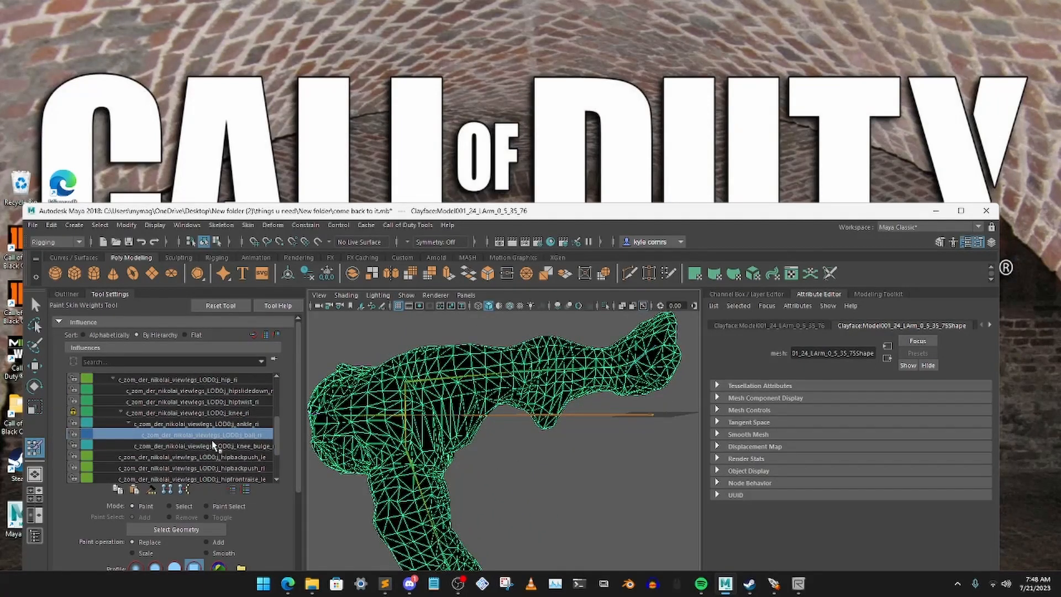
# - Check the opposite leg from several sides for stray weights of the j_knee_bulge influence under j_knee_ri, and lock that influence
pyautogui.click(209, 448)
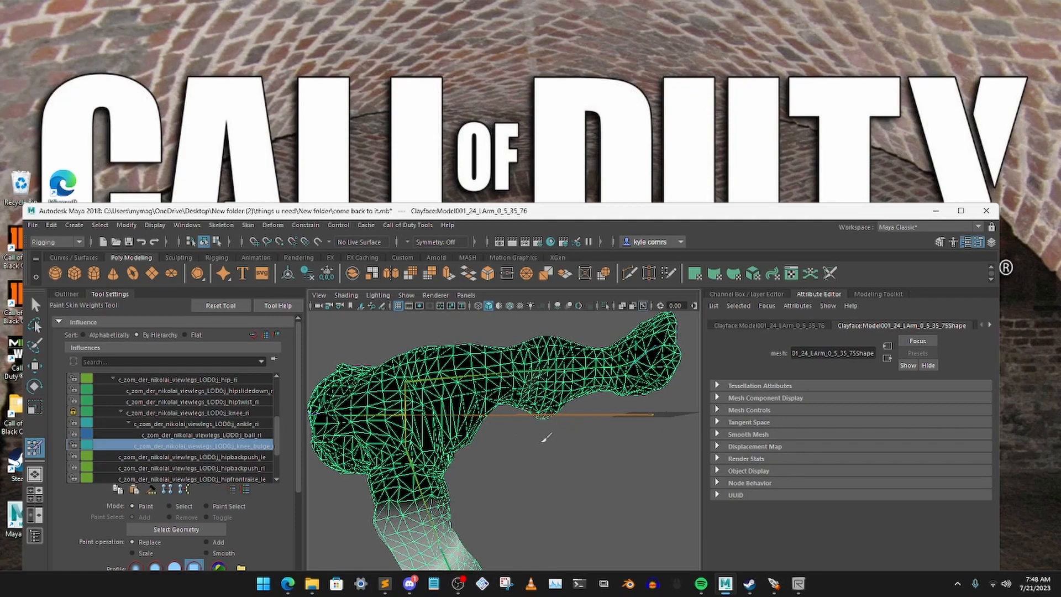
pyautogui.moveTo(559, 411)
pyautogui.keyDown('alt'); pyautogui.mouseDown()
pyautogui.moveTo(530, 442)
pyautogui.moveTo(541, 497)
pyautogui.mouseUp(); pyautogui.keyUp('alt')
pyautogui.scroll(3, 542, 498)
pyautogui.scroll(-1, 534, 456)
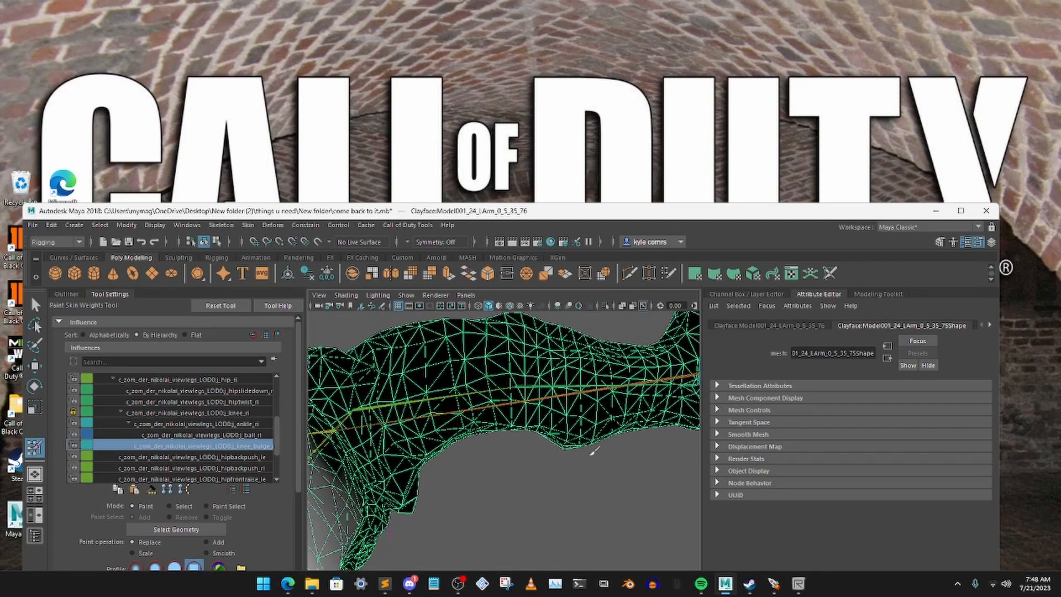
pyautogui.keyDown('alt'); pyautogui.moveTo(590, 455); pyautogui.dragTo(357, 495); pyautogui.keyUp('alt')
pyautogui.scroll(-3, 362, 434)
pyautogui.keyDown('alt'); pyautogui.moveTo(399, 412); pyautogui.dragTo(437, 474, button='middle'); pyautogui.keyUp('alt')
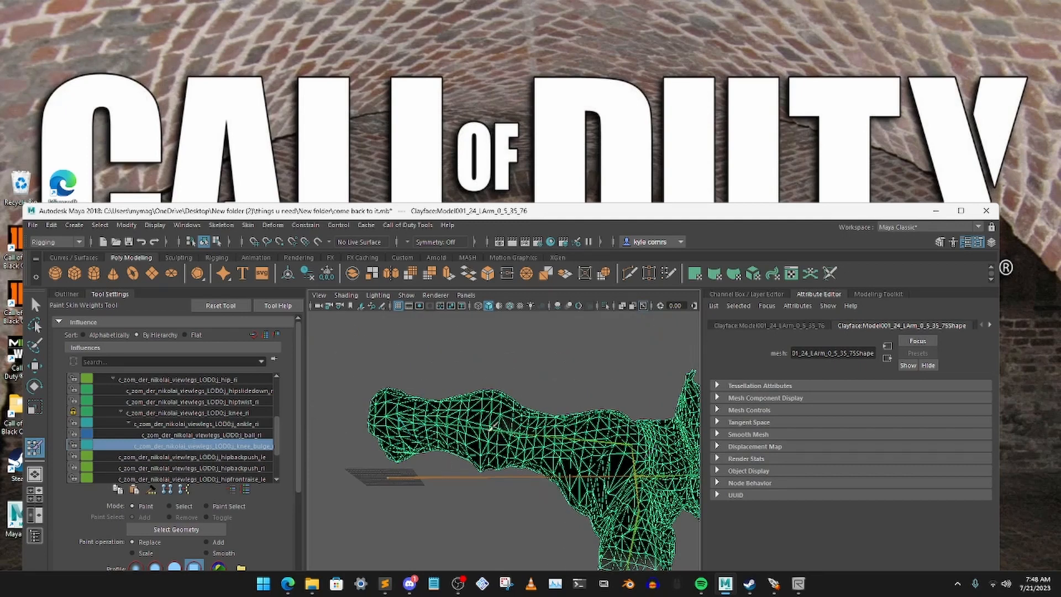
pyautogui.keyDown('alt'); pyautogui.moveTo(402, 444); pyautogui.dragTo(487, 438); pyautogui.keyUp('alt')
pyautogui.keyDown('alt'); pyautogui.moveTo(463, 366); pyautogui.dragTo(546, 401); pyautogui.keyUp('alt')
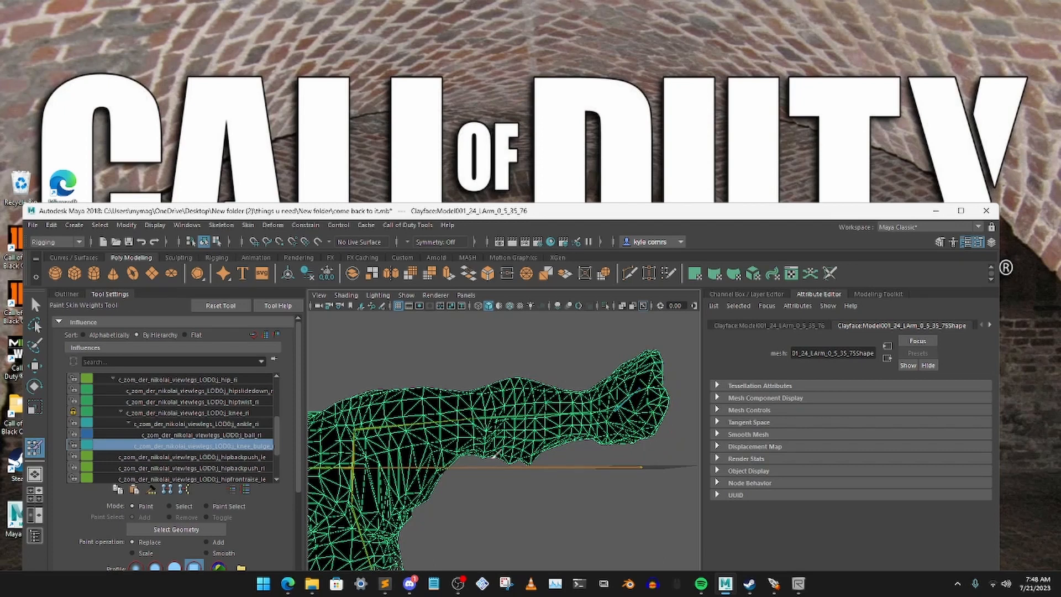
pyautogui.click(74, 445)
# - Inspect the weights of the left and right j_hipbackpush and j_hipfrontraise influences, plus j_spinelower, j_spineupper and j_spine4
pyautogui.click(182, 458)
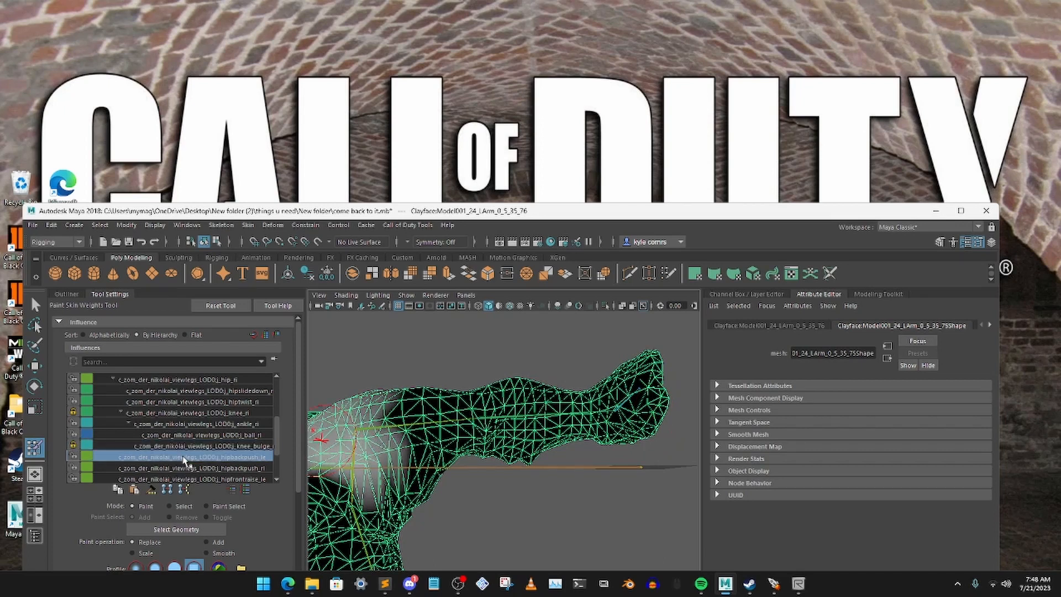
pyautogui.scroll(-1, 207, 439)
pyautogui.click(216, 457)
pyautogui.keyDown('alt'); pyautogui.moveTo(466, 494); pyautogui.dragTo(446, 468, button='middle'); pyautogui.keyUp('alt')
pyautogui.scroll(-2, 194, 459)
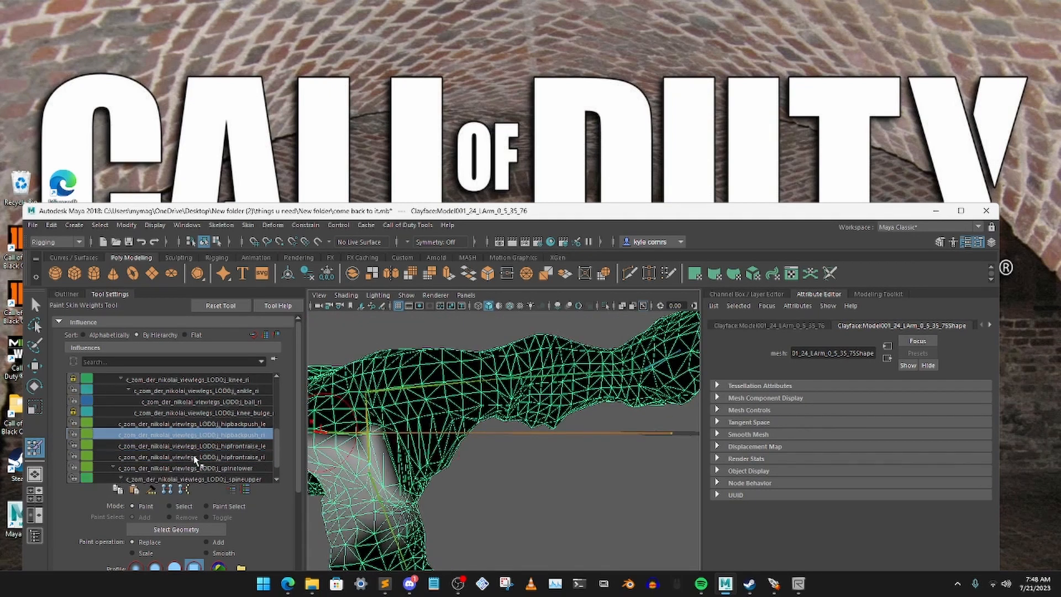
pyautogui.click(208, 448)
pyautogui.scroll(-1, 207, 448)
pyautogui.click(209, 449)
pyautogui.scroll(-1, 210, 449)
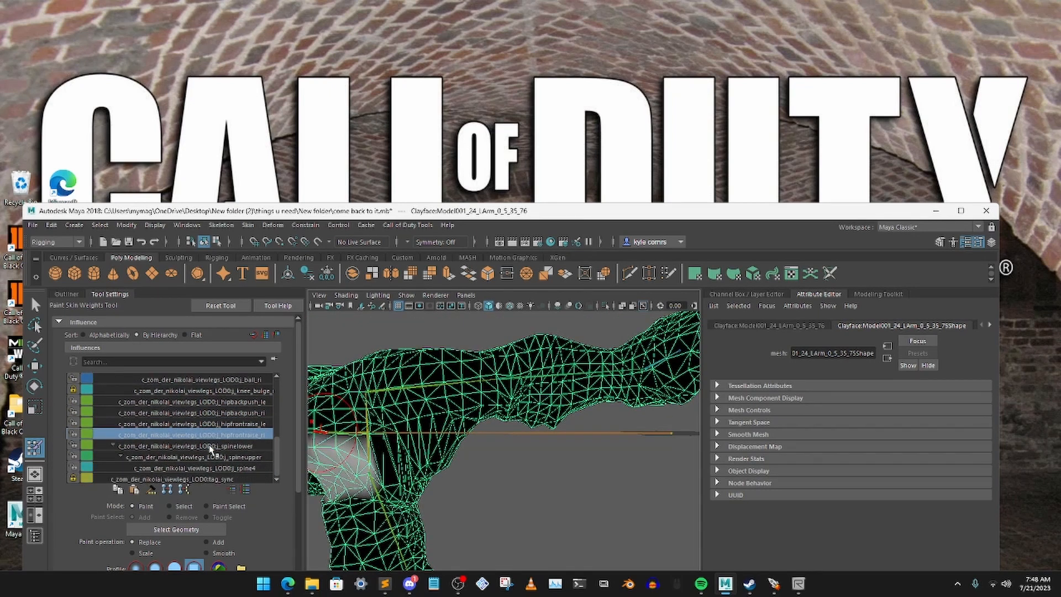
pyautogui.click(211, 448)
pyautogui.click(215, 457)
pyautogui.click(218, 467)
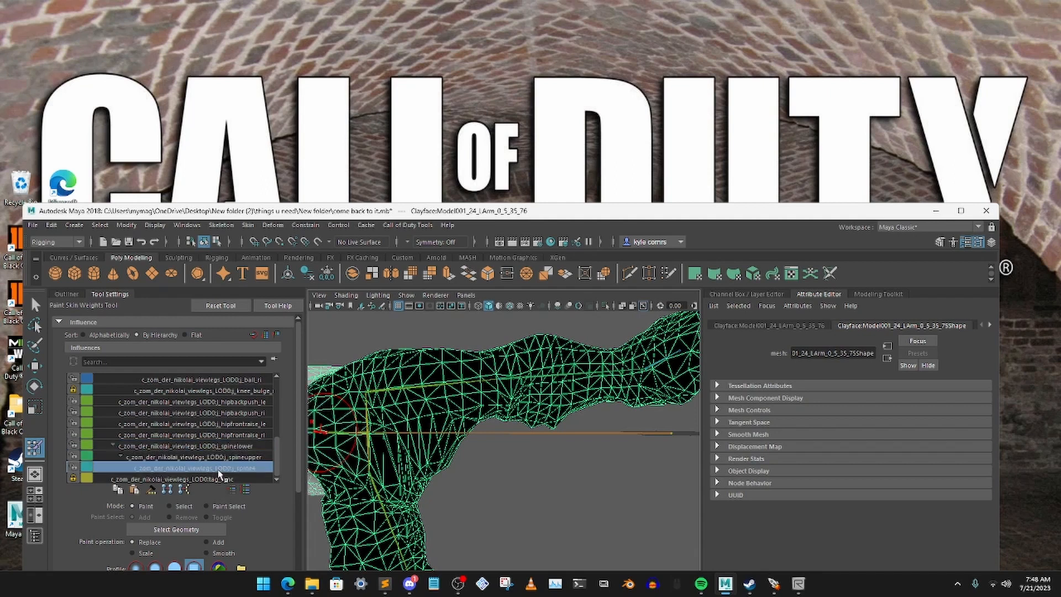
# - Select the j_hip_le influence and examine its weights around the raised thigh and the area between the legs
pyautogui.scroll(5, 227, 456)
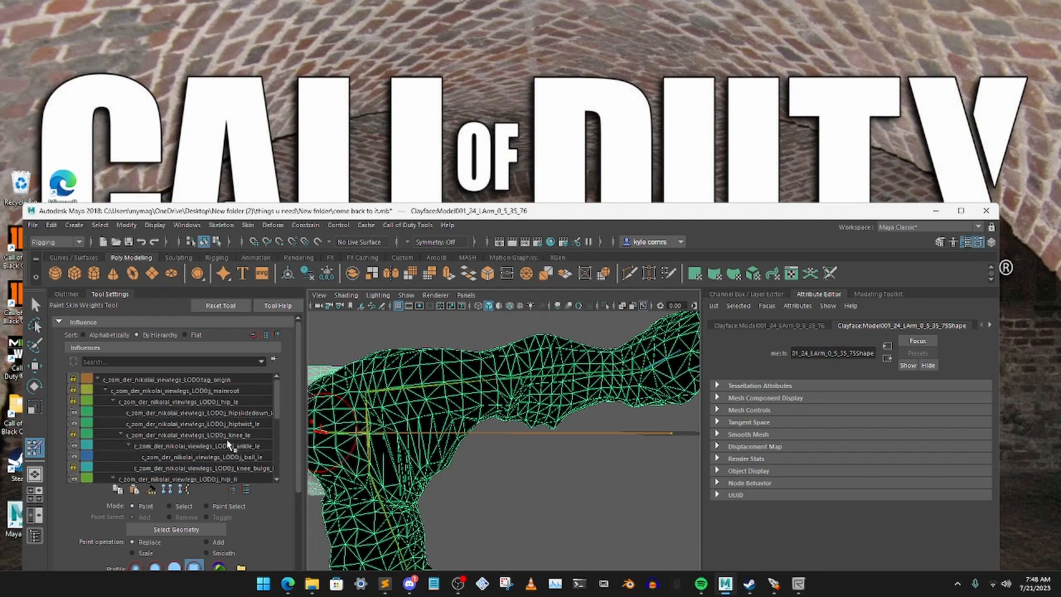
pyautogui.click(210, 402)
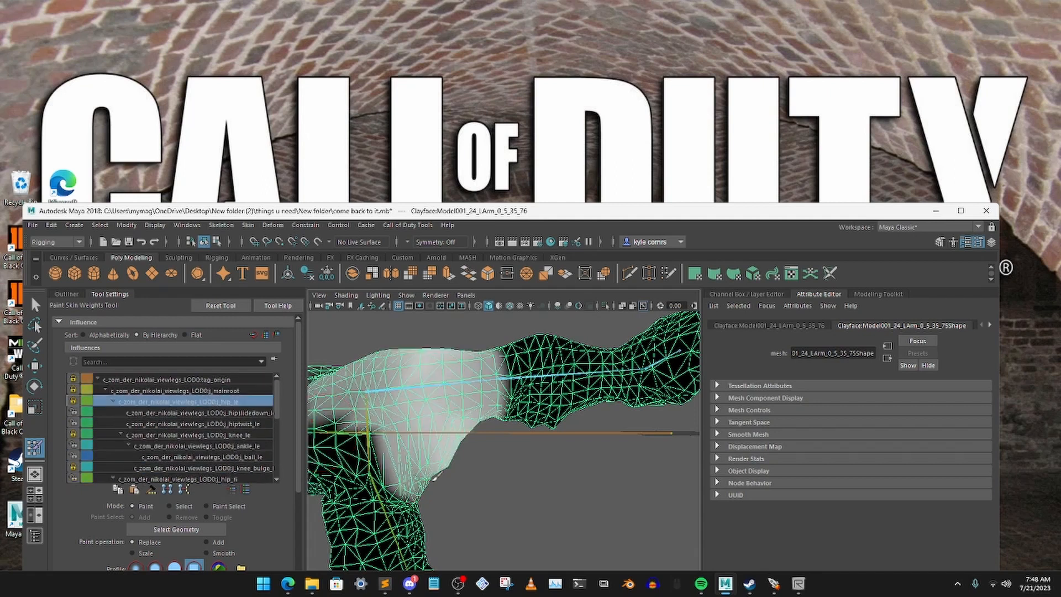
pyautogui.scroll(-6, 475, 437)
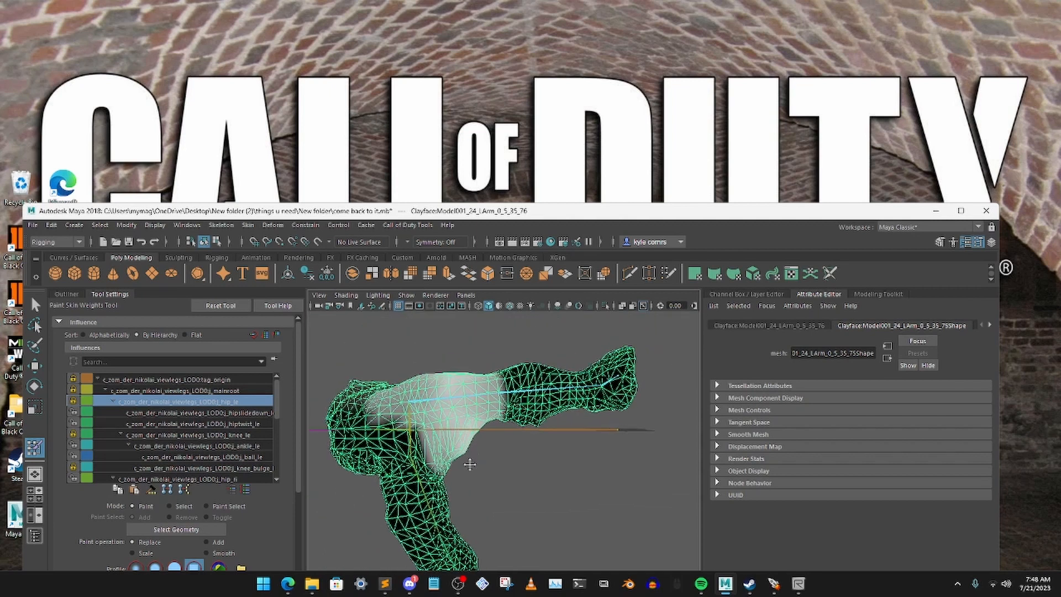
pyautogui.scroll(4, 469, 464)
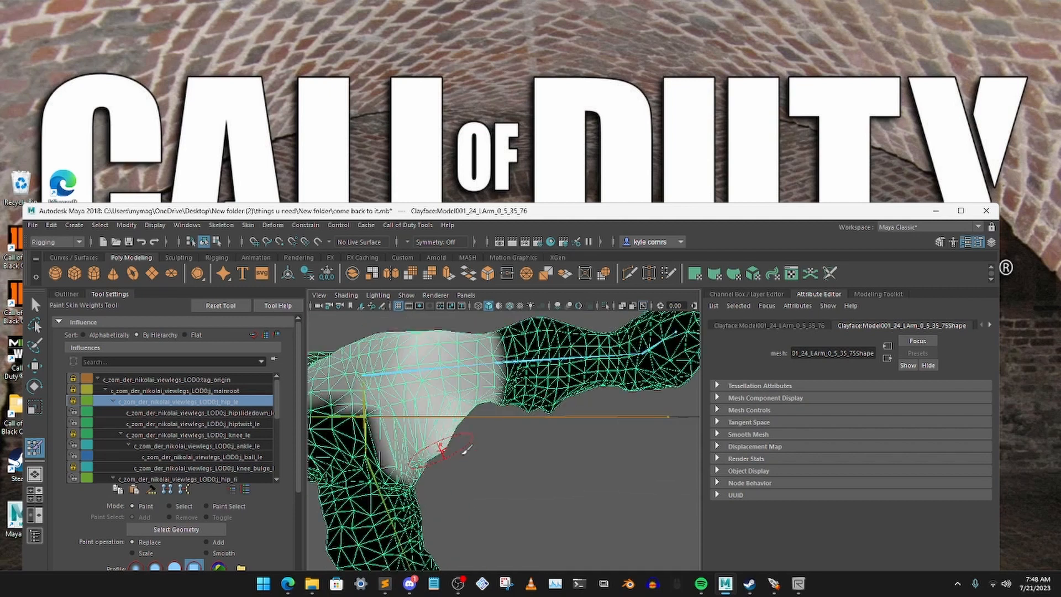